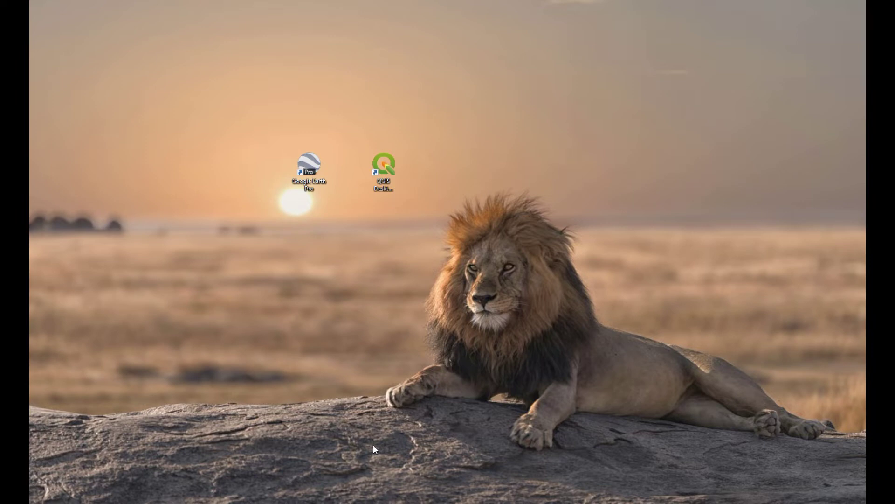
Step: Switch to QGIS and add the OpenTopoMap basemap from QuickMapServices' OSM collection to the empty project
key(alt+Tab)
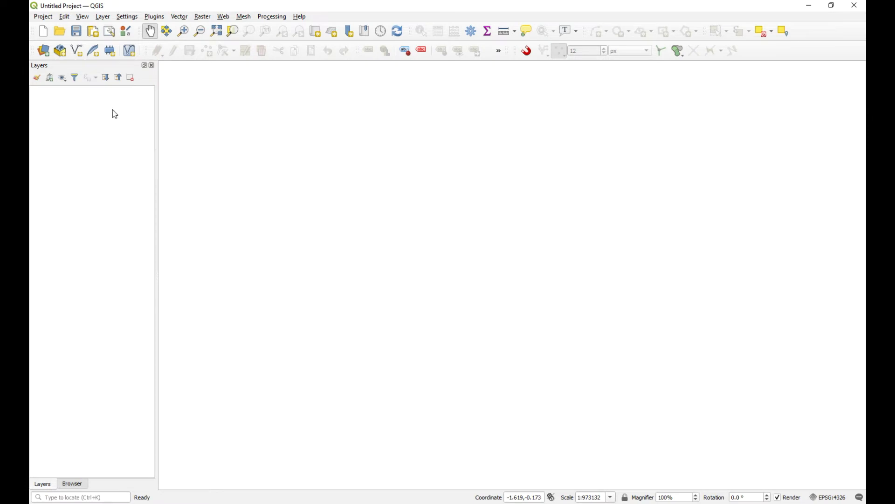
click(224, 16)
mouse_move(240, 27)
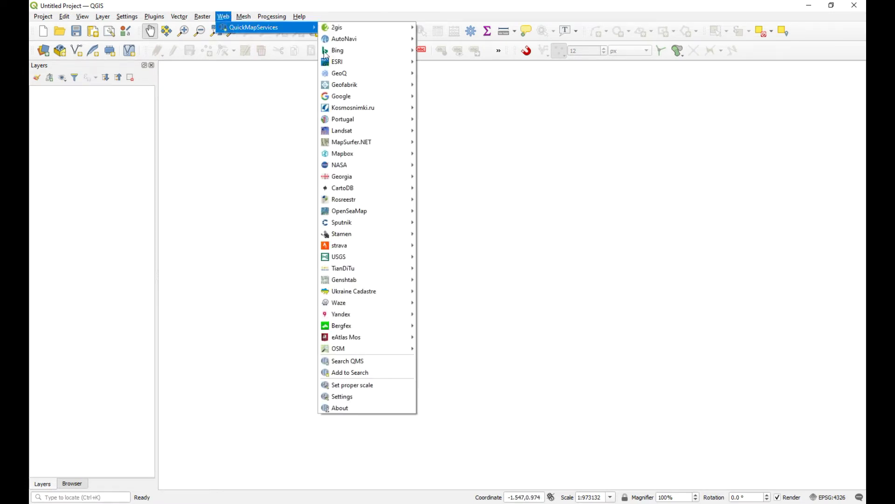
mouse_move(360, 353)
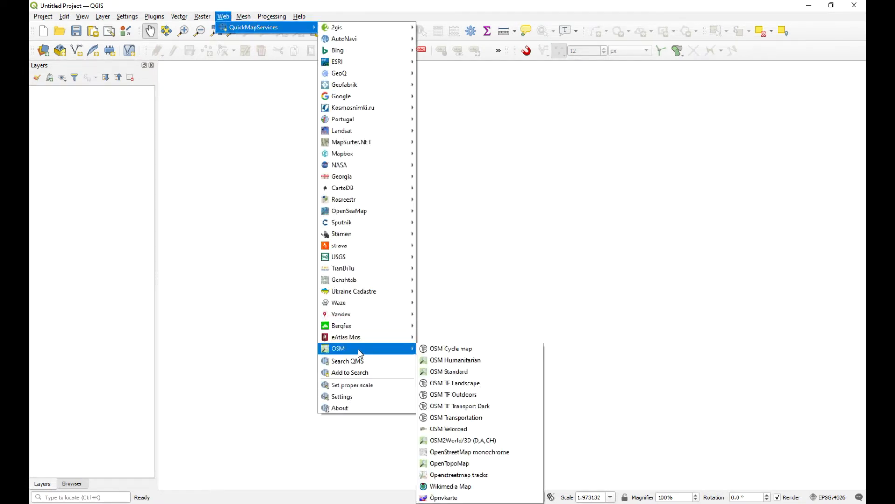
click(451, 464)
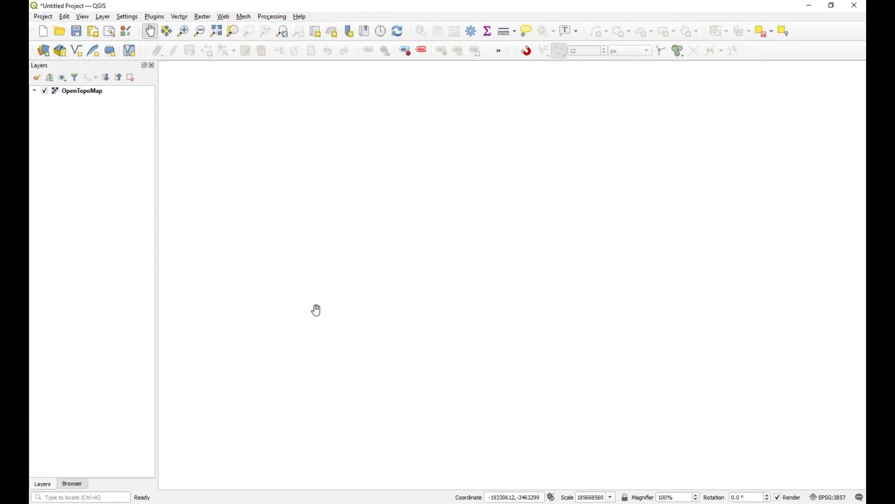
Step: Zoom the map in on the area around De Hoop Village on South Africa's southern coast
click(183, 31)
drag(591, 292, 520, 329)
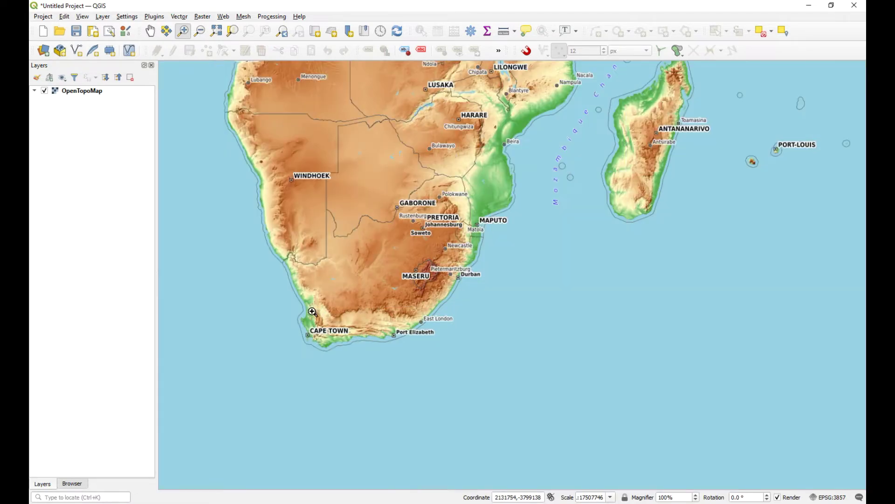
drag(301, 303, 372, 365)
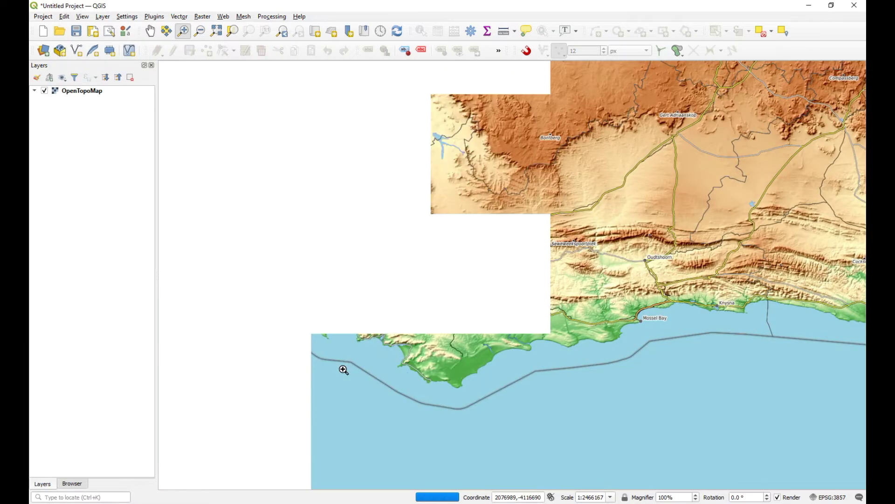
drag(481, 330, 523, 369)
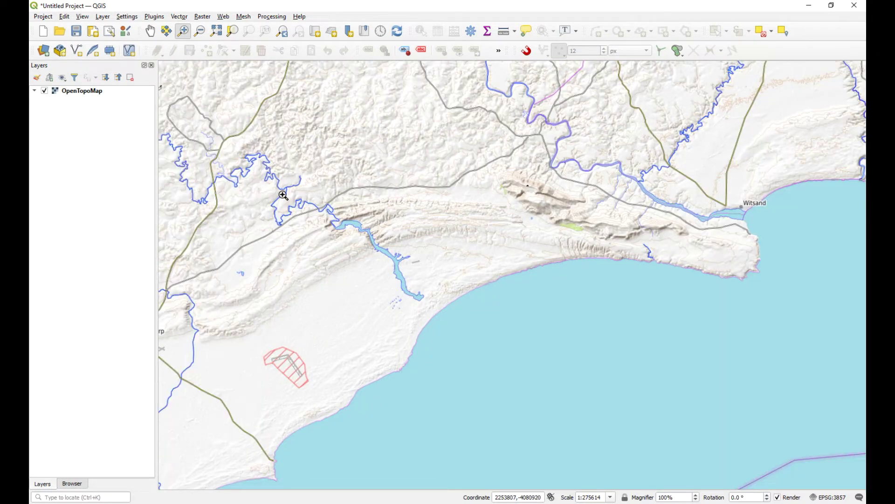
drag(216, 120, 446, 314)
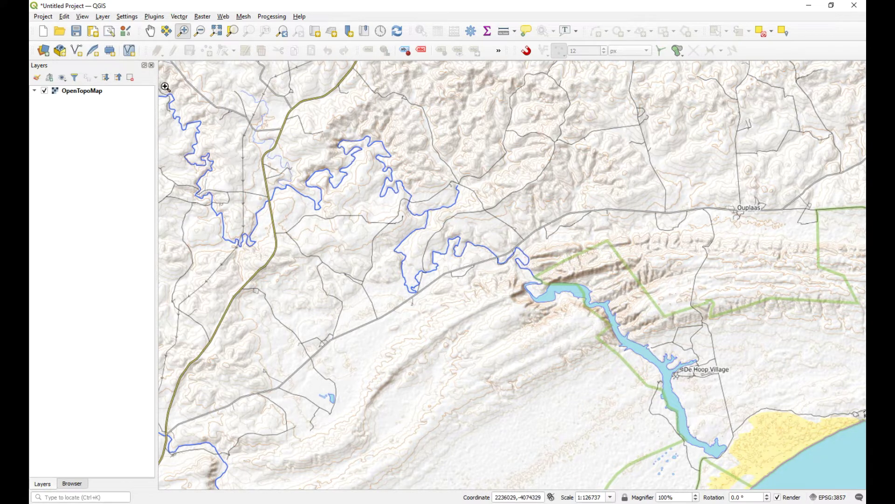
Step: Set the project's coordinate reference system to WGS 84 (EPSG:4326)
click(226, 21)
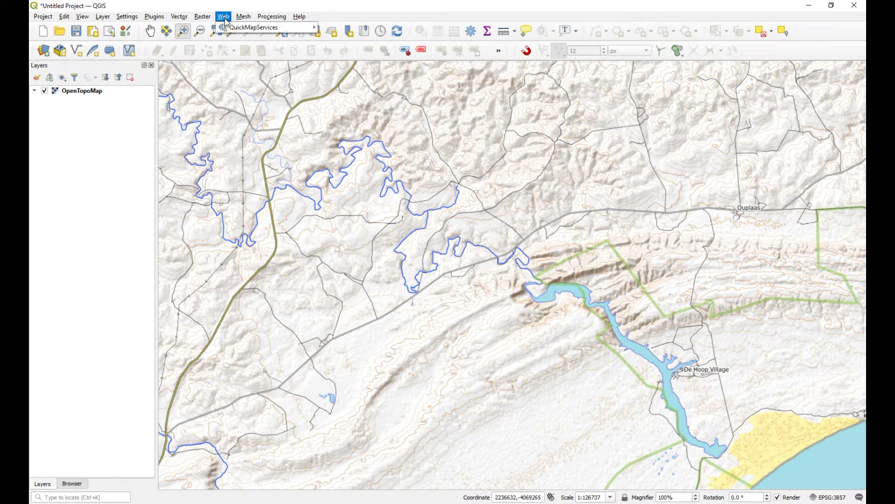
mouse_move(257, 28)
click(831, 497)
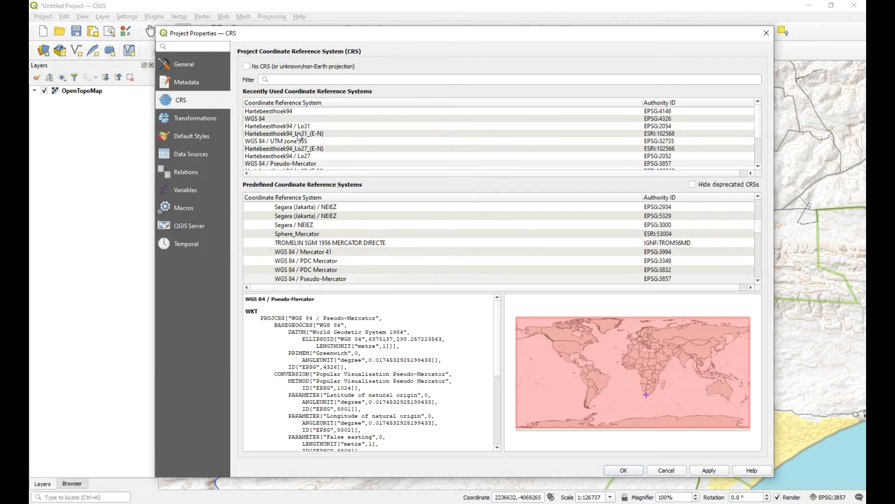
click(258, 120)
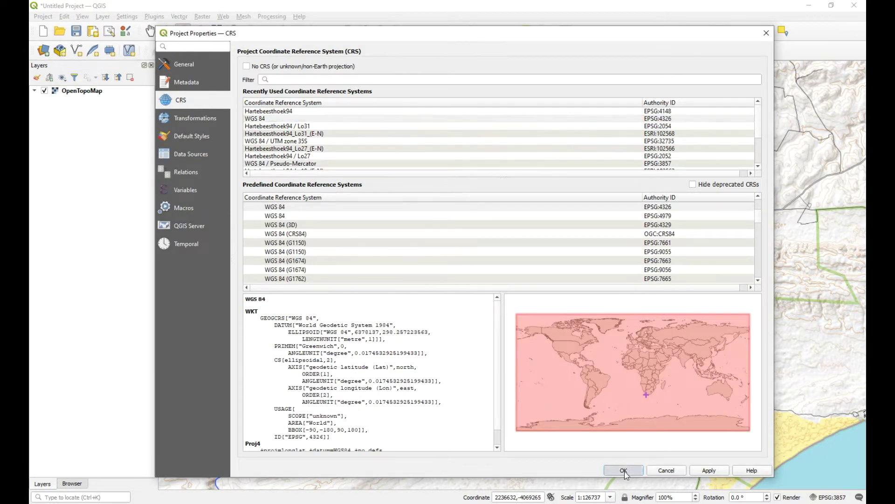
click(624, 471)
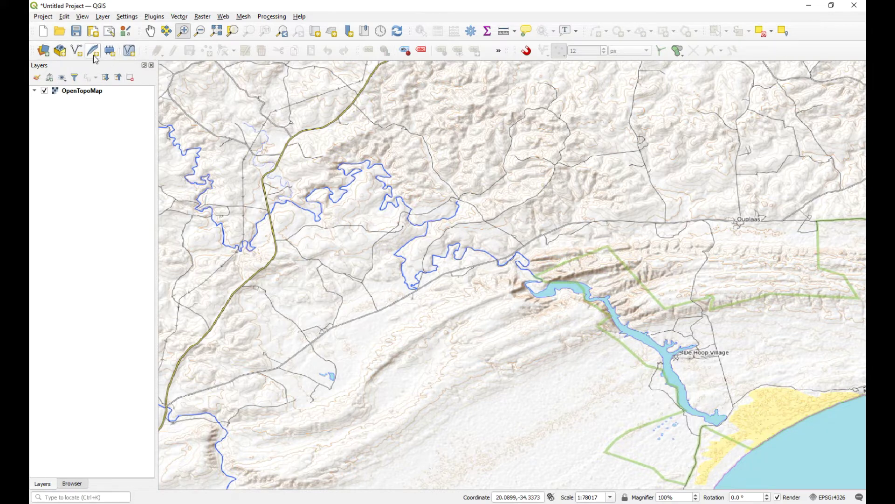
Step: Start a new shapefile layer and, while choosing its save location, create a folder named Buffers on the Desktop
click(77, 50)
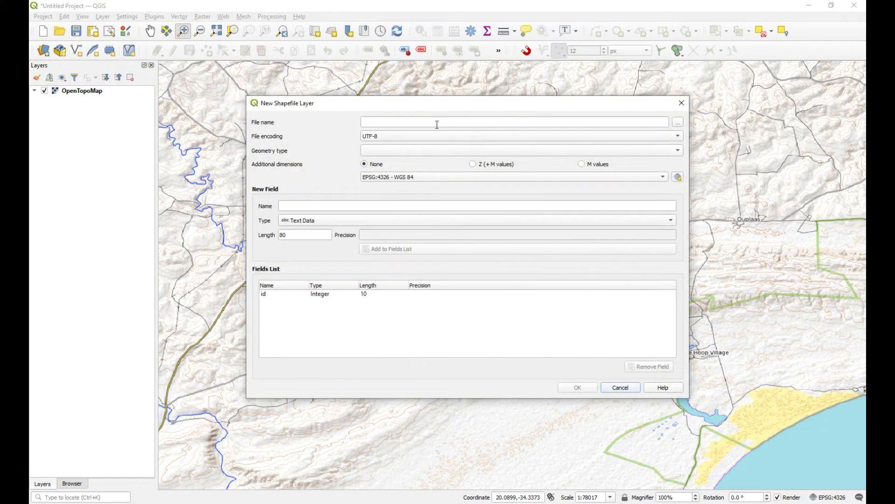
click(677, 122)
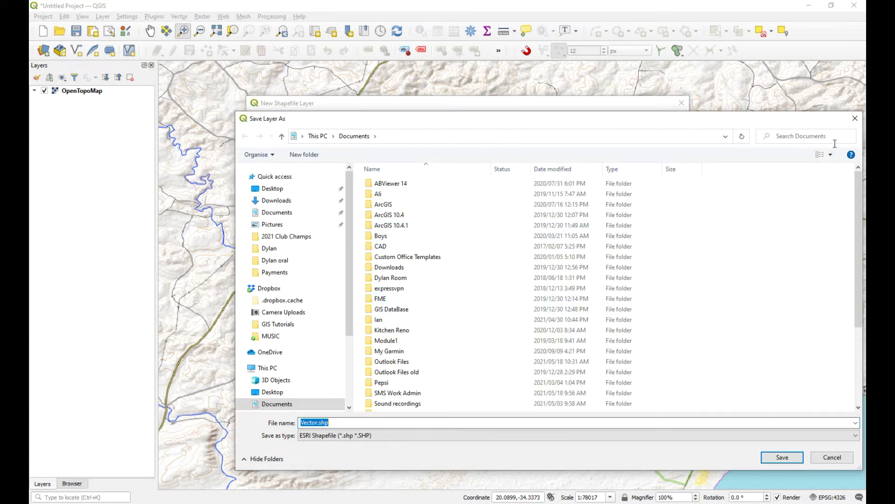
click(279, 189)
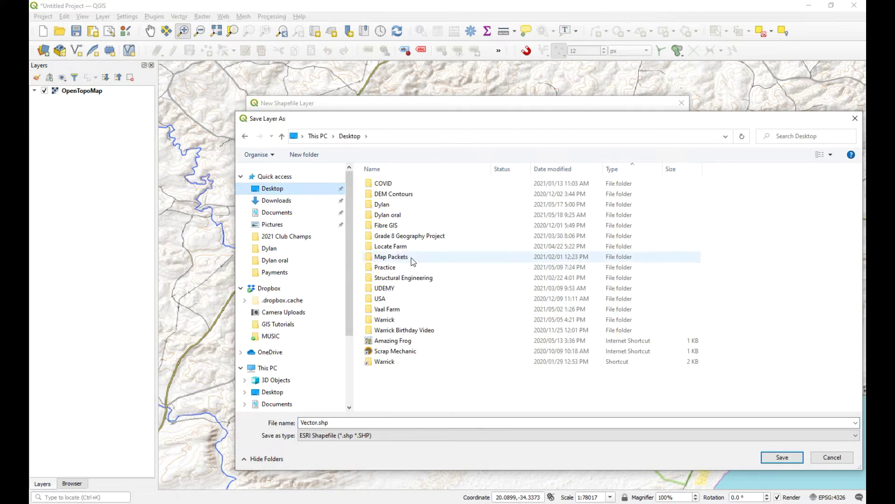
right_click(405, 388)
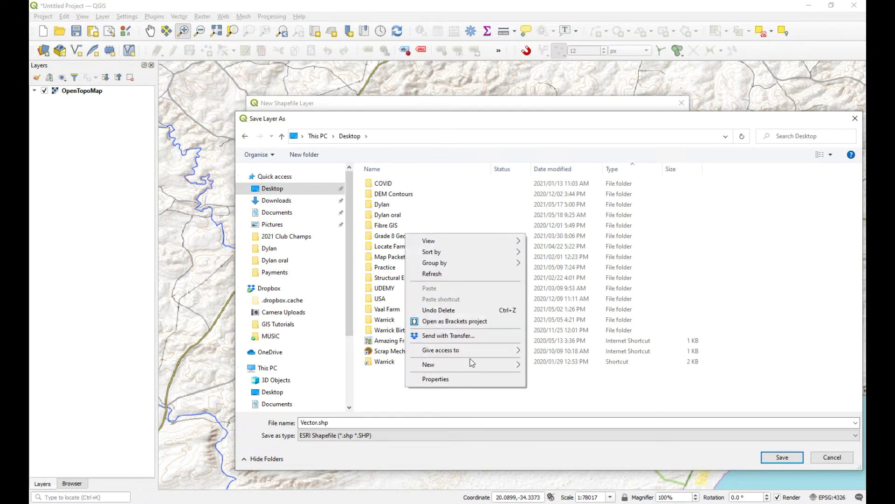
mouse_move(472, 363)
click(550, 367)
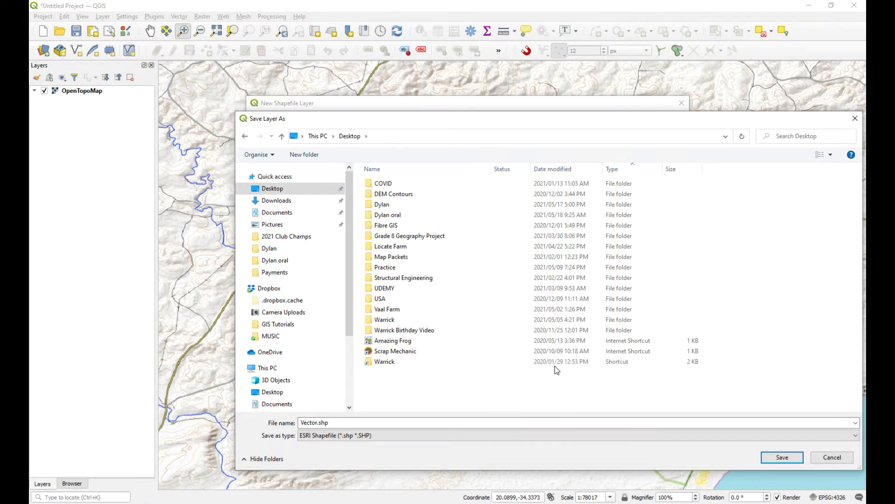
text(Buffers)
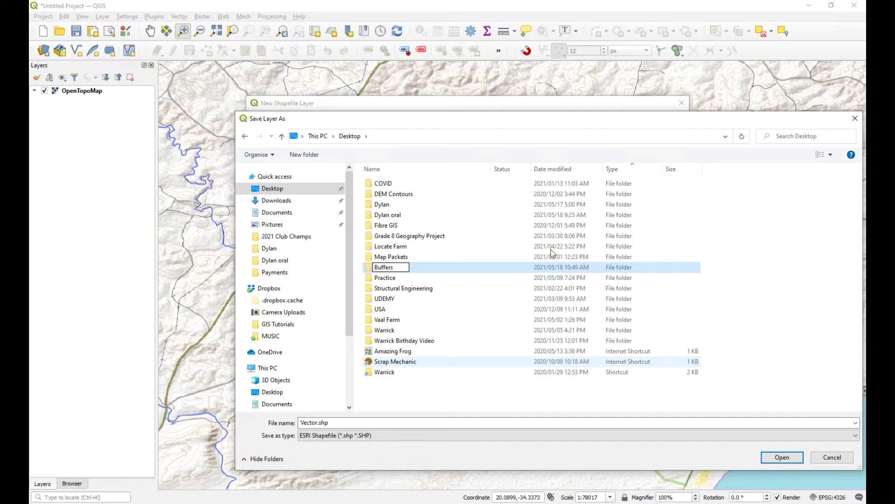
key(Return)
Step: Set the new shapefile's output file to places.shp inside the Buffers folder
double_click(386, 187)
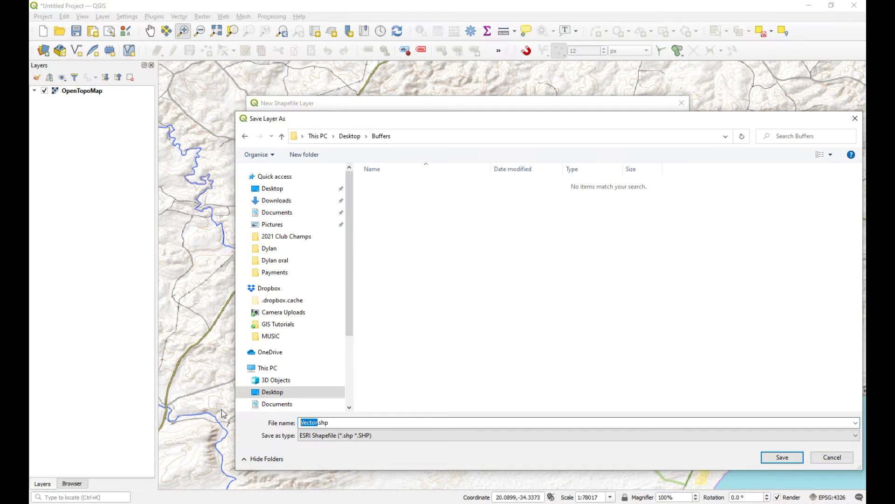
text(places)
click(791, 461)
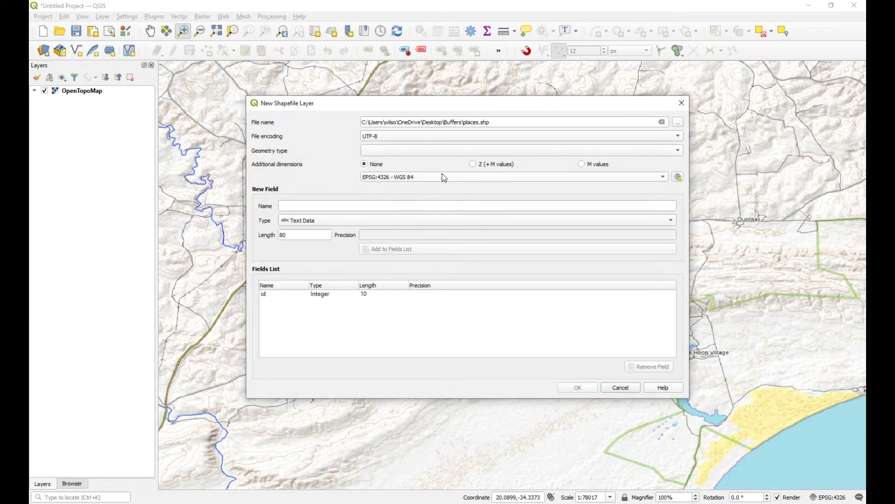
Step: Set the geometry type to Point, add a text field called name with length 80, and create the layer
click(425, 154)
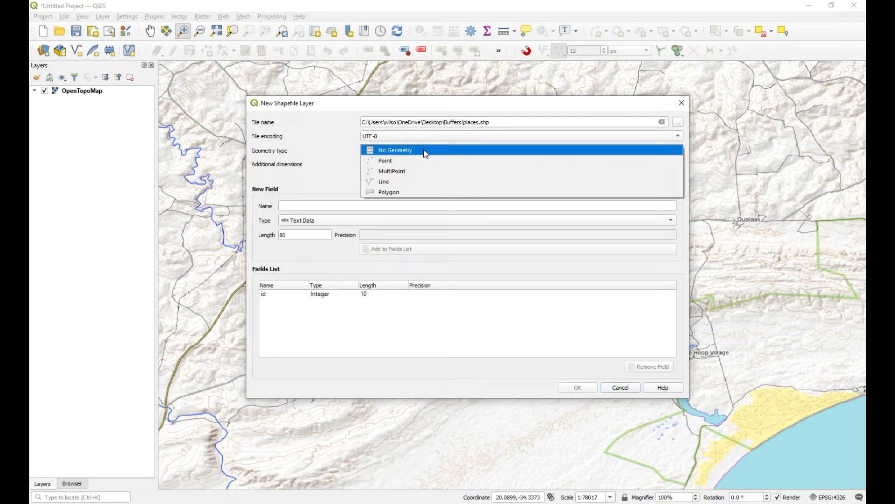
click(391, 161)
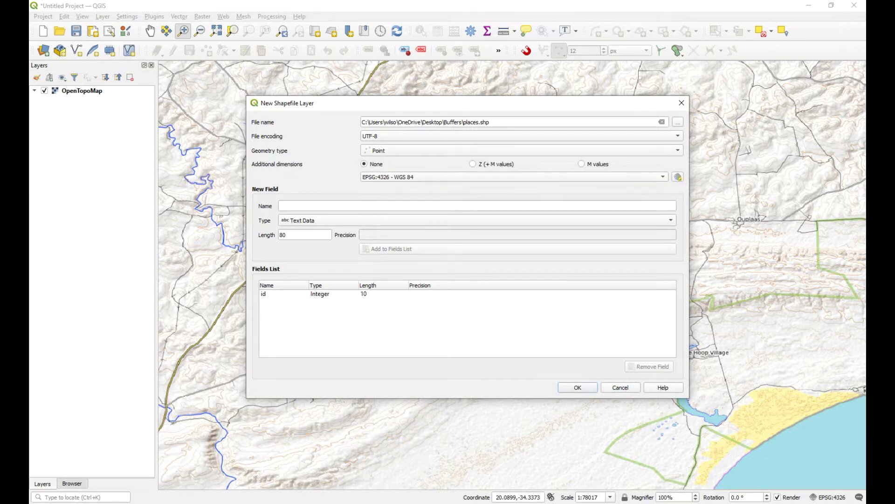
click(284, 206)
text(name)
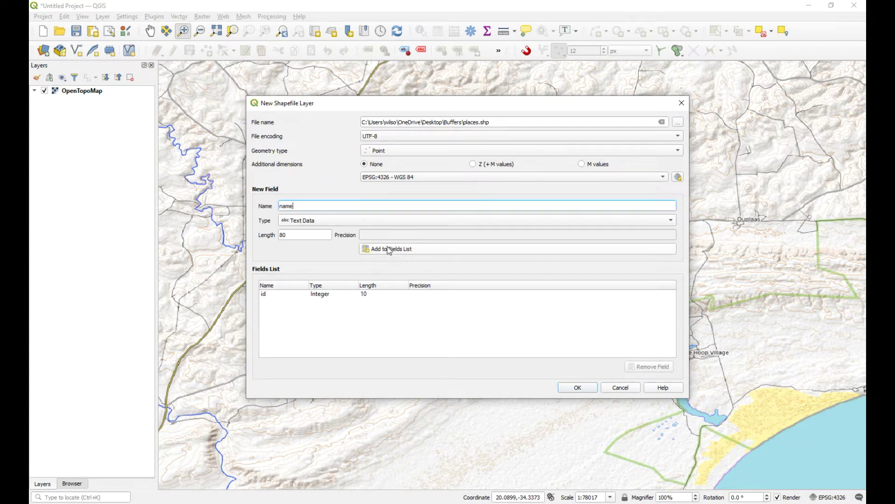
click(389, 249)
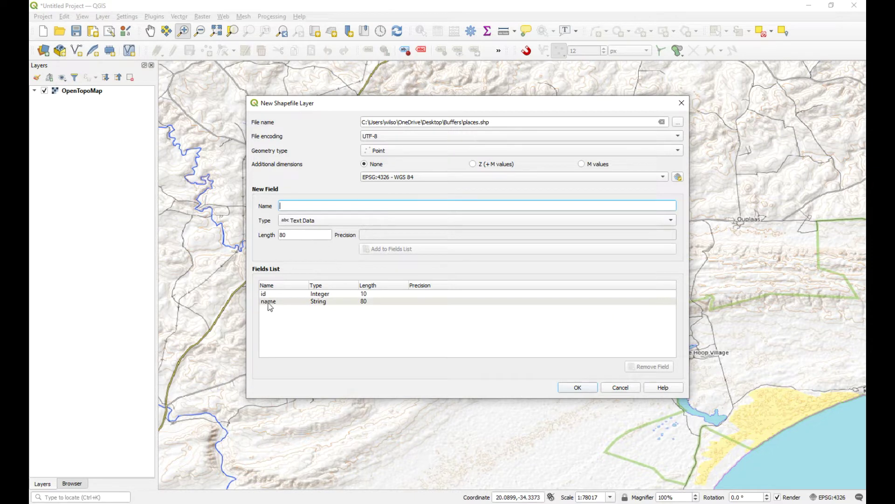
click(579, 387)
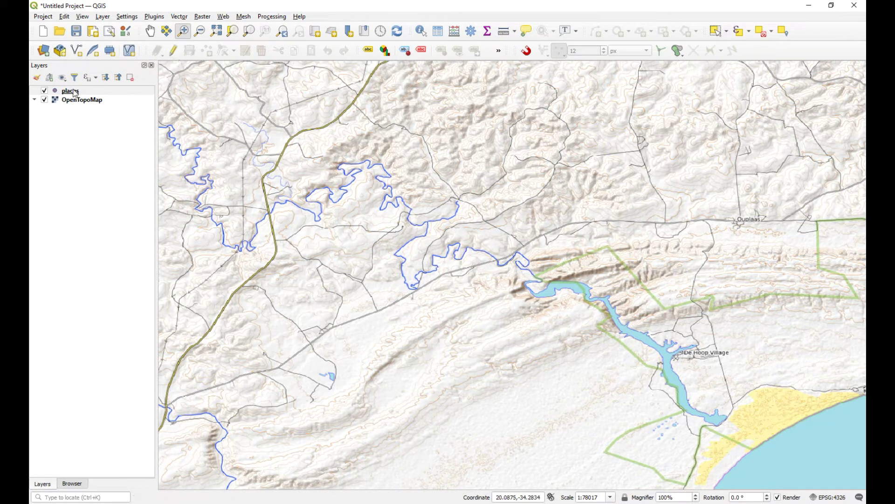
Step: Style the places layer's marker with size 4 and bright green colour #5dfb0d
click(58, 93)
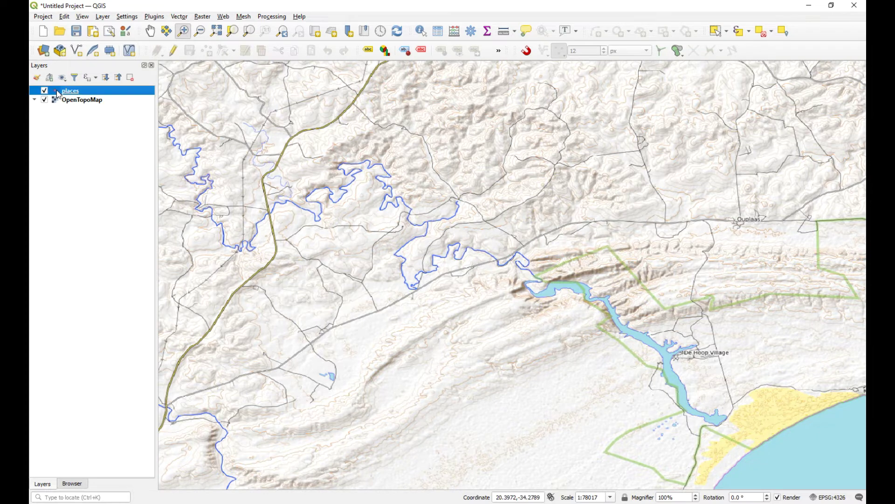
double_click(58, 93)
double_click(327, 218)
text(4)
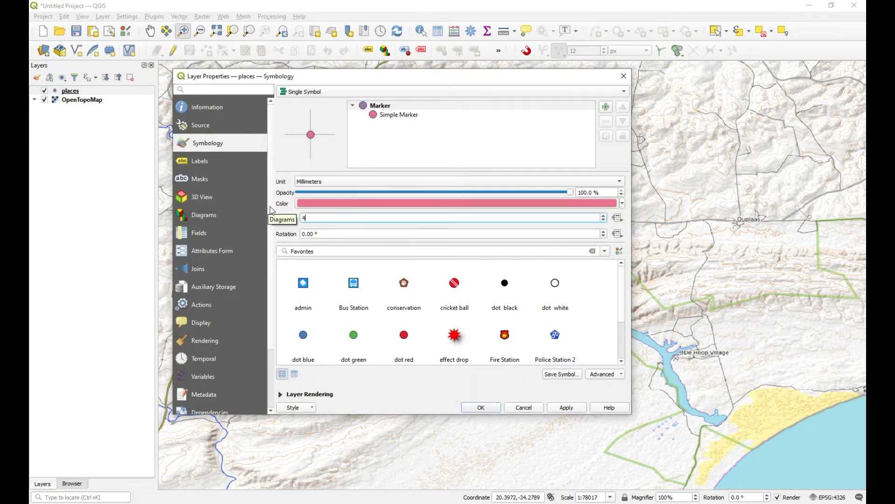
click(359, 203)
click(353, 124)
click(360, 143)
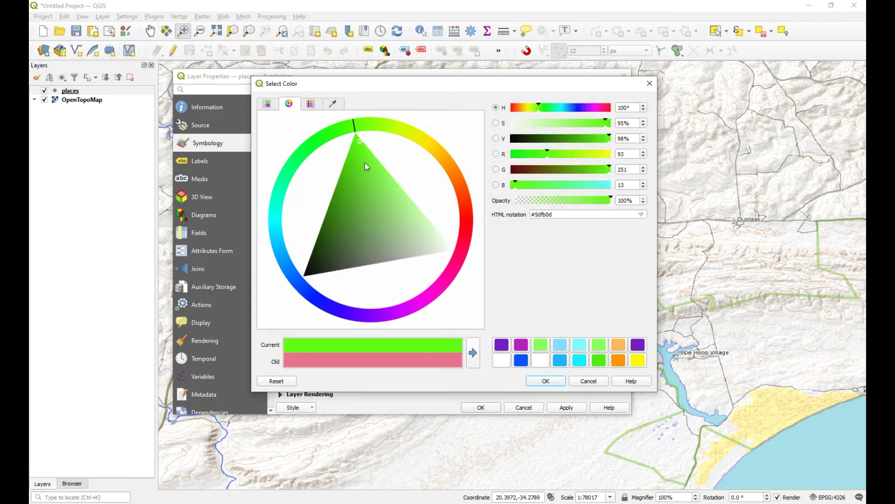
click(547, 382)
click(480, 408)
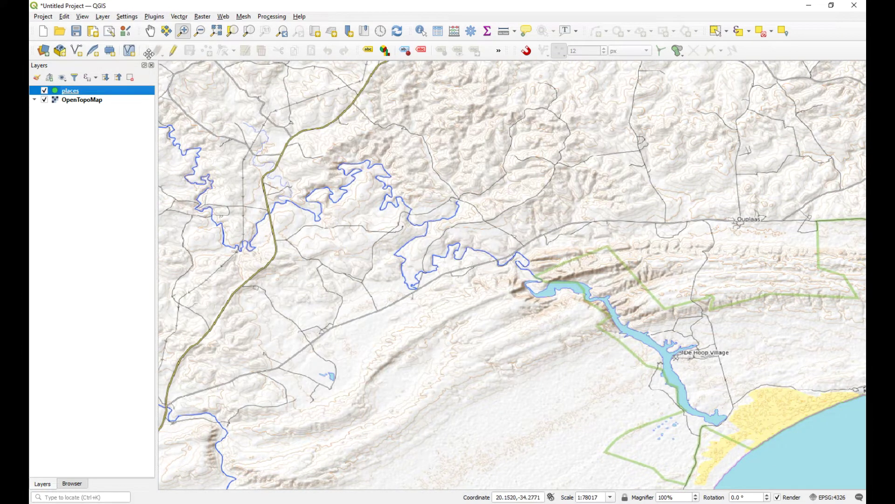
Step: Digitize a point at De Hoop Village in the places layer with id 0 and name De Hoop Village, and save the layer edits
click(174, 51)
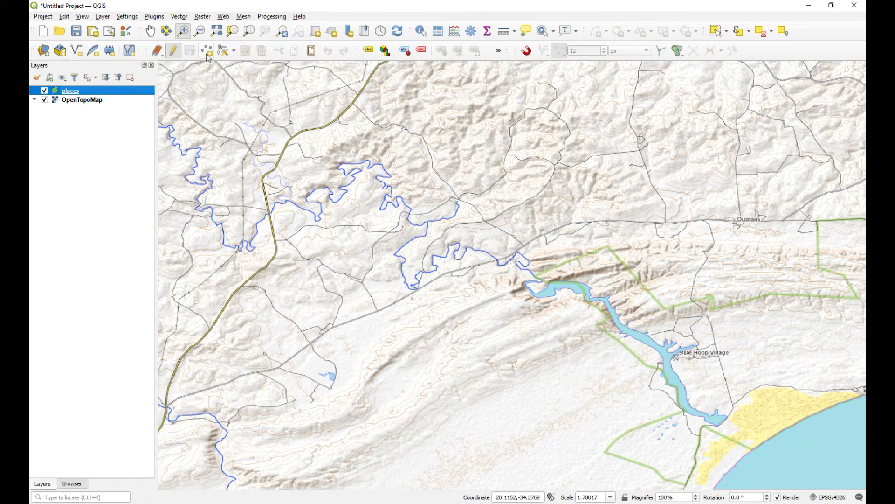
click(209, 54)
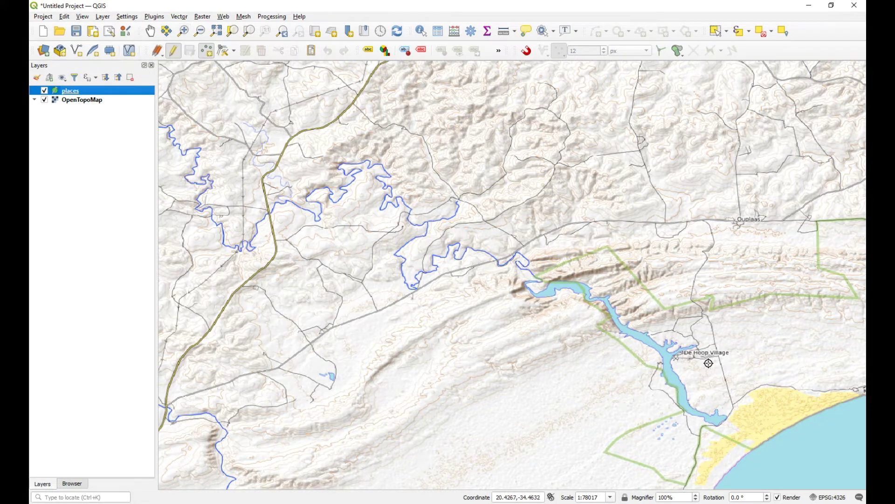
click(690, 353)
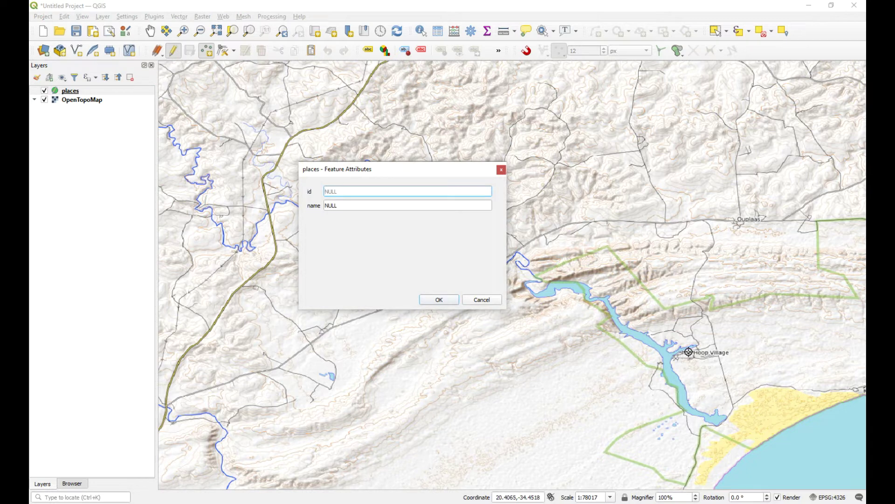
text(0)
click(341, 205)
double_click(341, 205)
text(de Hoop Village)
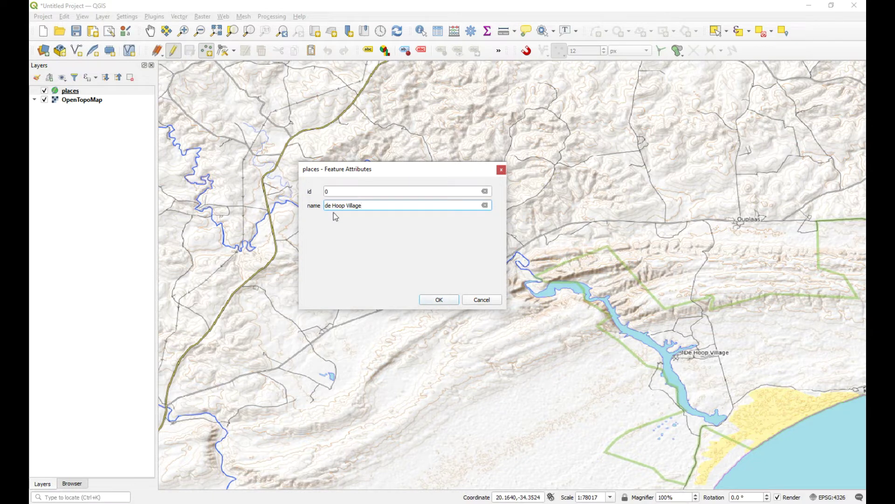
key(Home)
key(Delete)
text(D)
click(439, 299)
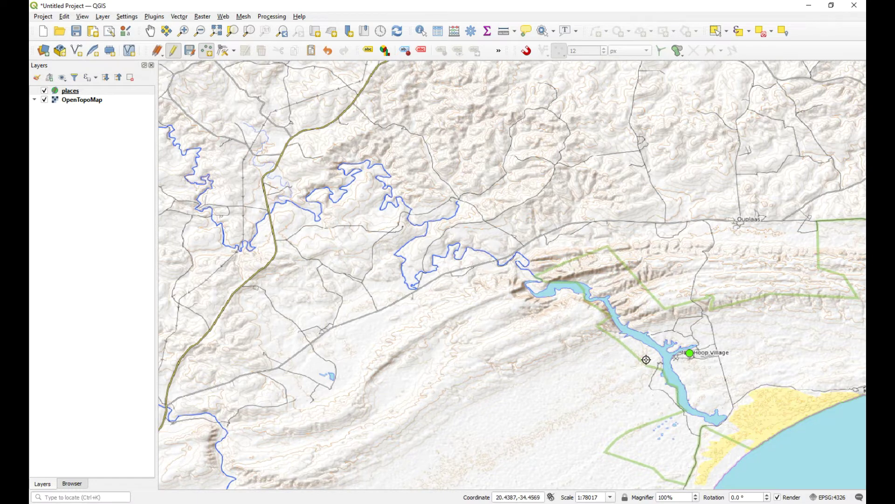
click(173, 50)
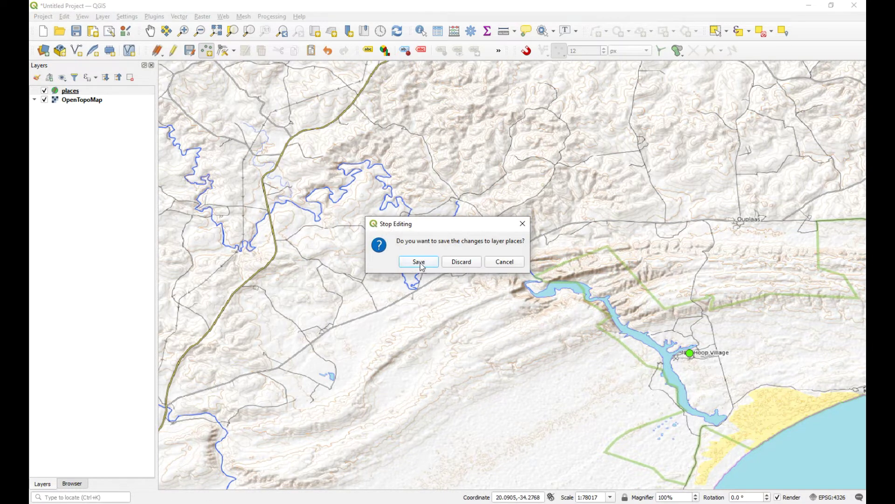
click(419, 260)
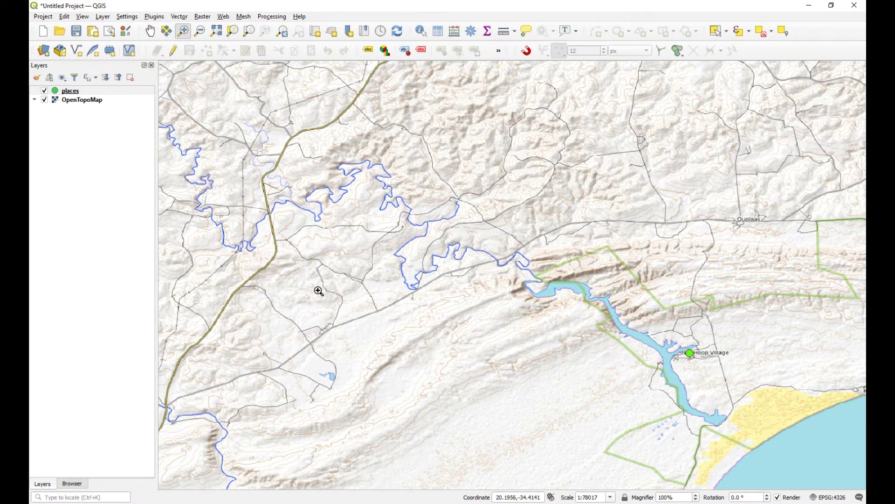
Step: Measure a distance in metres from the De Hoop Village point westward across the water body
drag(609, 282, 767, 430)
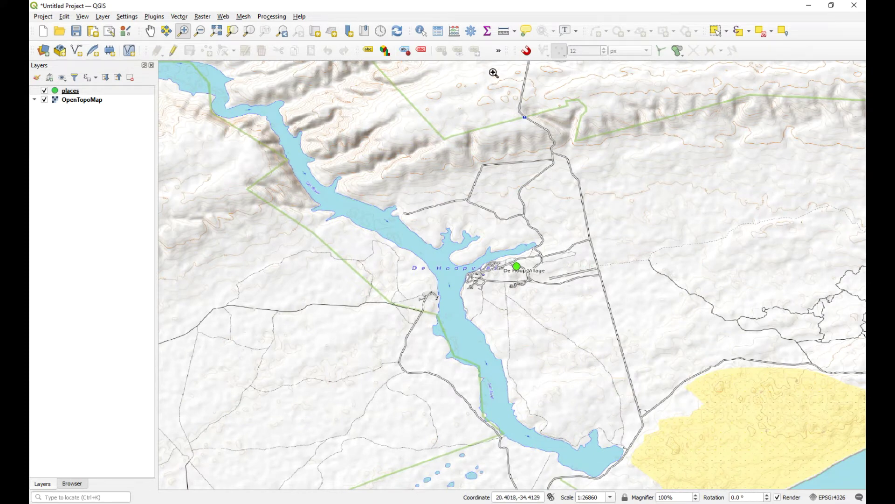
click(505, 33)
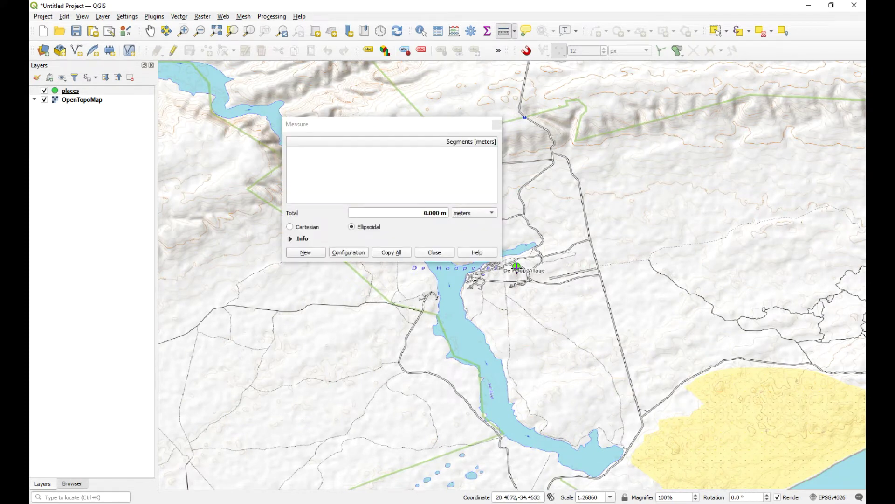
click(517, 266)
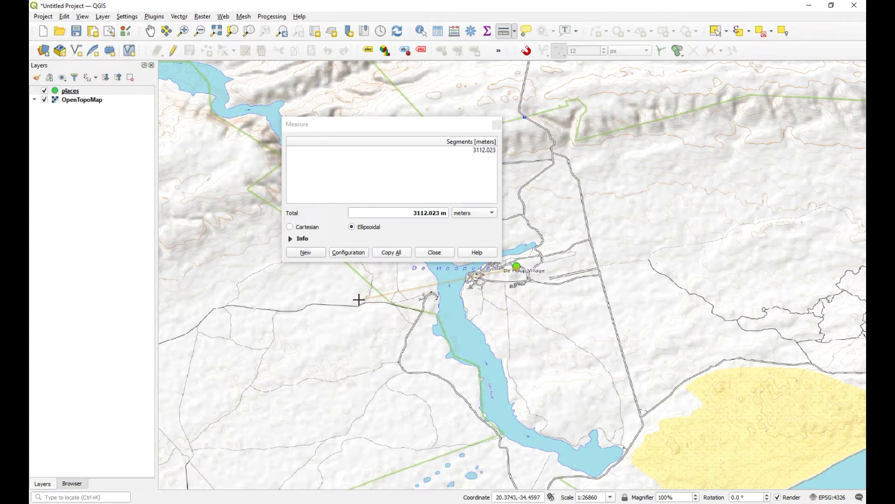
click(497, 125)
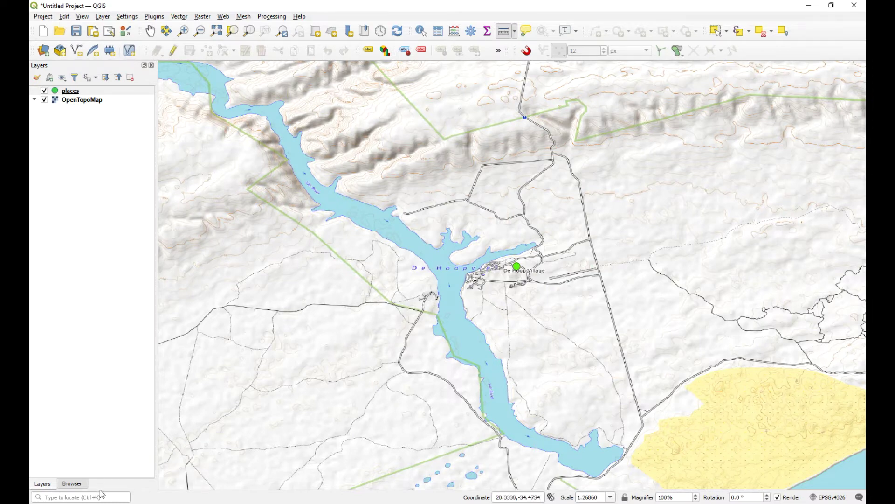
Step: Run the Buffer algorithm on the places layer with a distance of 3000 degrees, output to a temporary layer
click(118, 498)
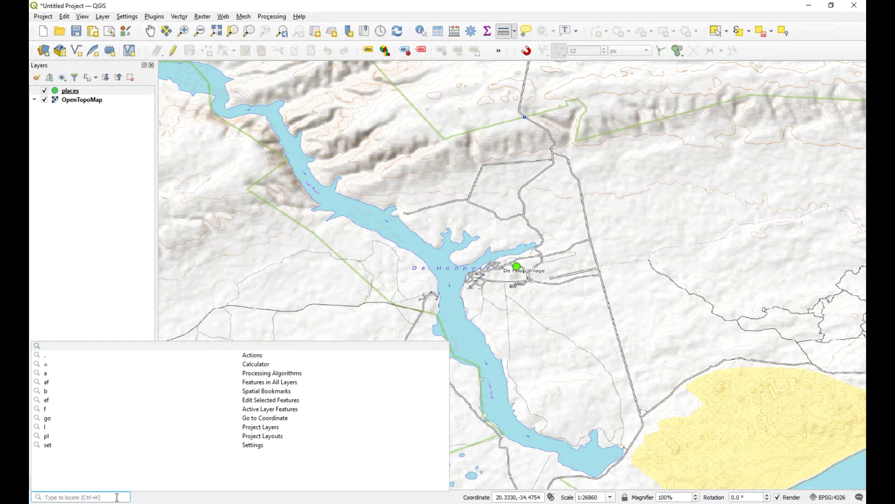
text(buffer)
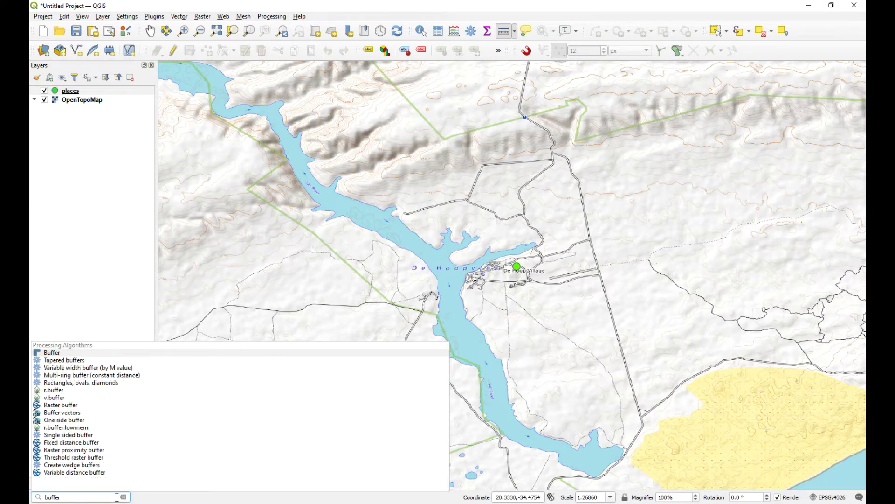
click(52, 353)
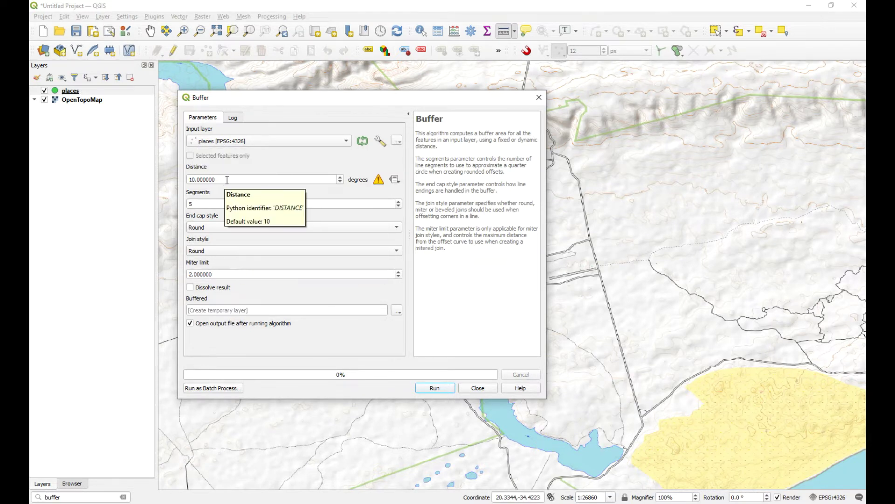
click(207, 180)
text(3)
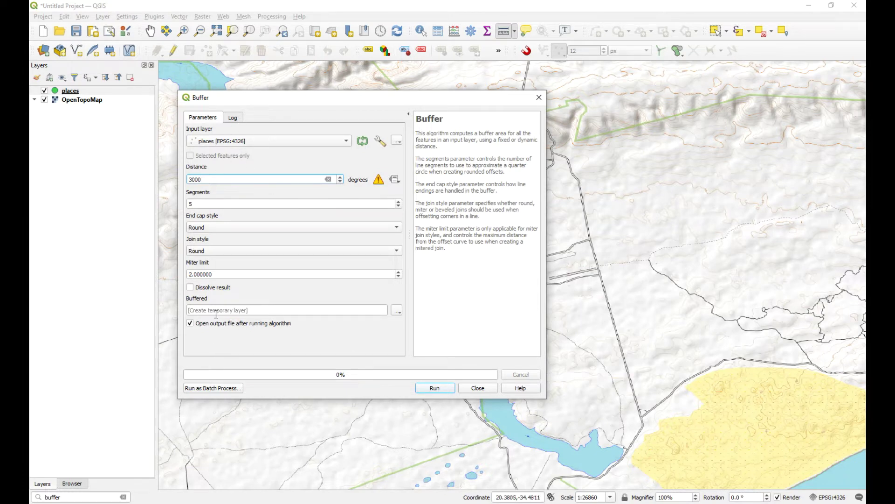
click(434, 388)
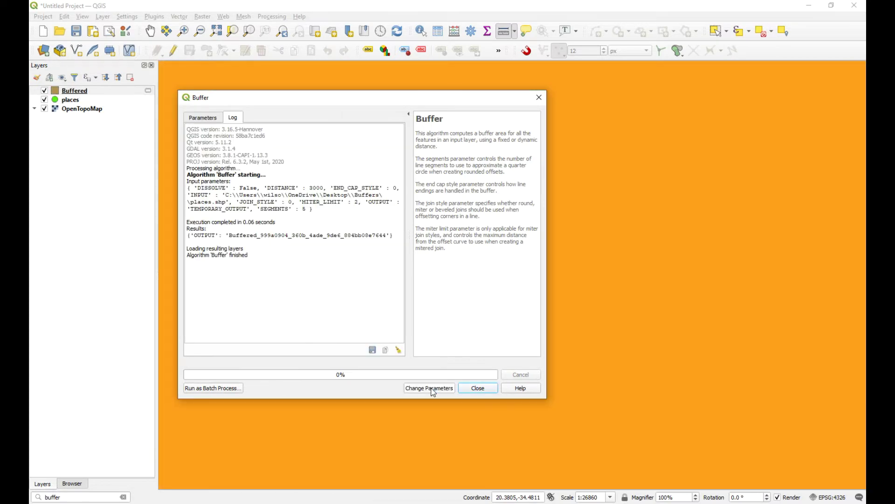
click(480, 389)
Step: Place the Buffered layer beneath the places layer and zoom to its full extent
drag(82, 91, 83, 108)
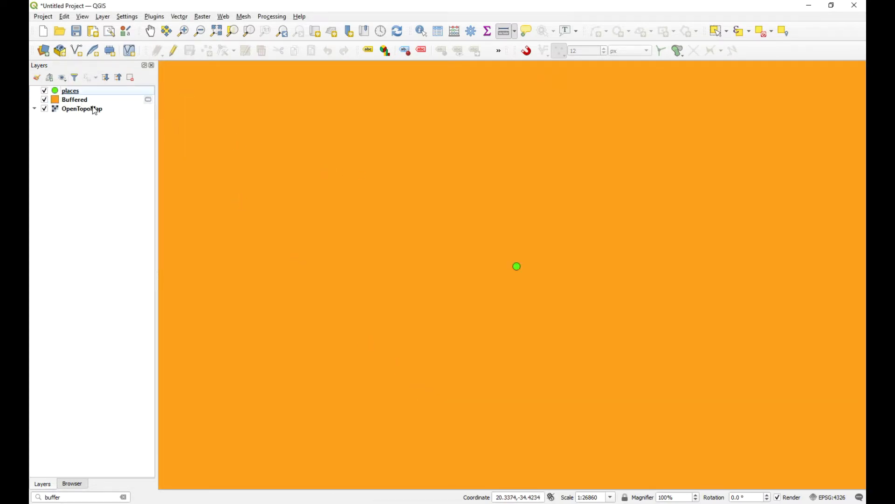
right_click(74, 99)
click(94, 104)
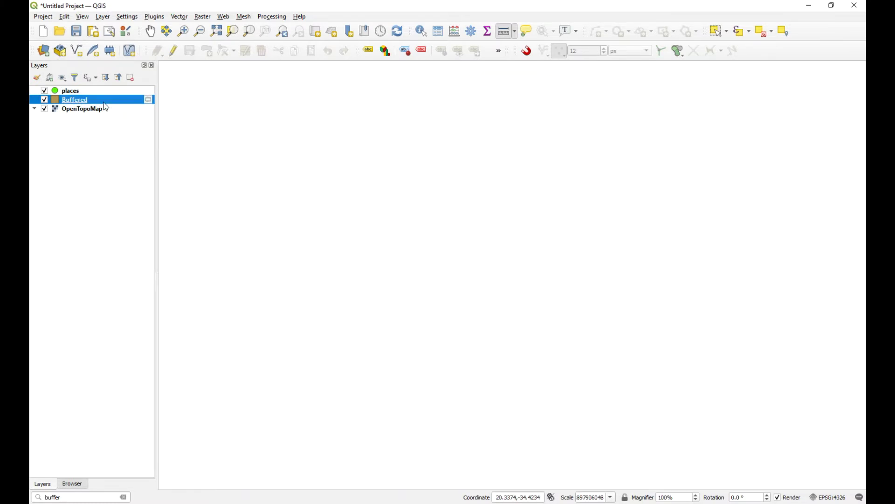
Step: Toggle the Buffered layer's visibility repeatedly to compare the buffer's size with the basemap
click(44, 100)
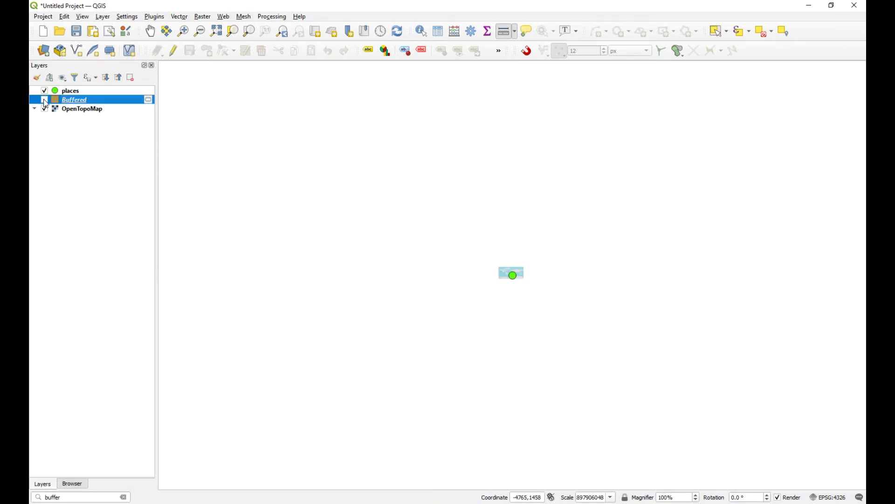
click(45, 101)
click(45, 100)
click(45, 100)
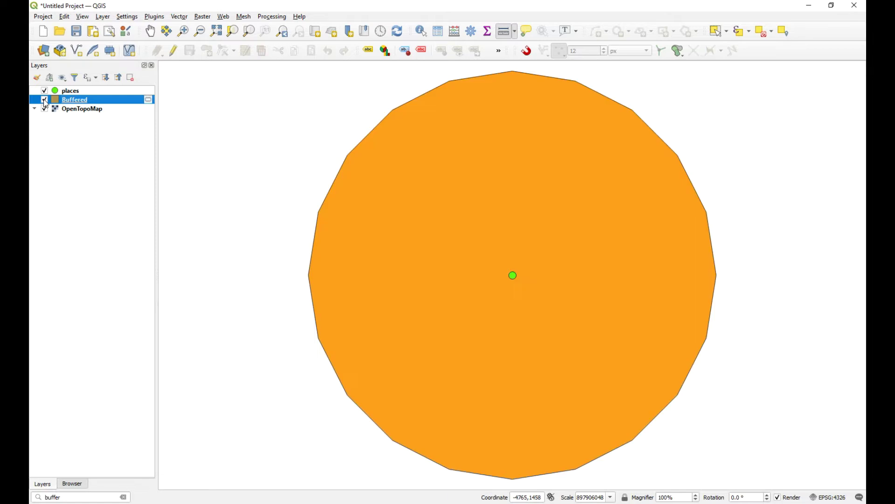
click(45, 100)
click(45, 100)
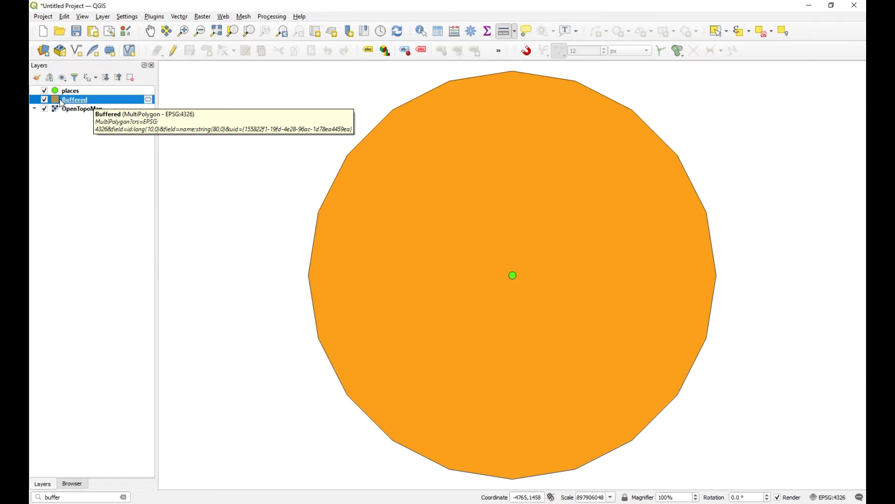
click(45, 100)
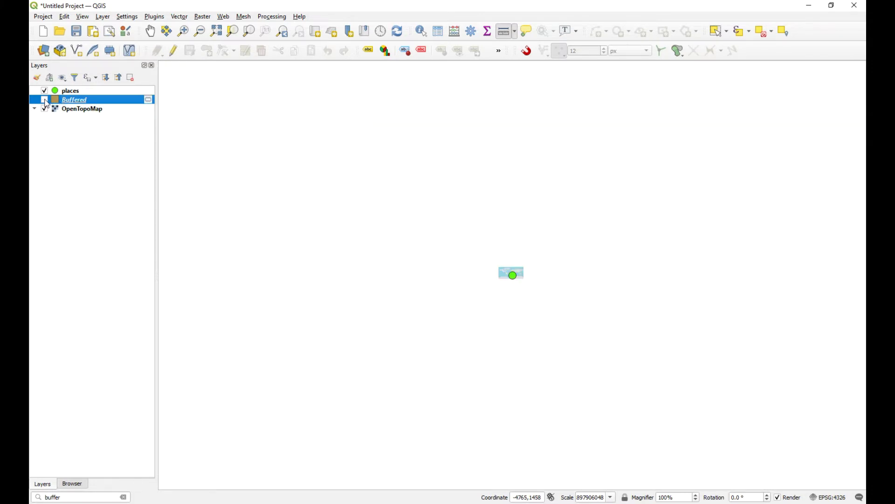
click(45, 100)
click(71, 92)
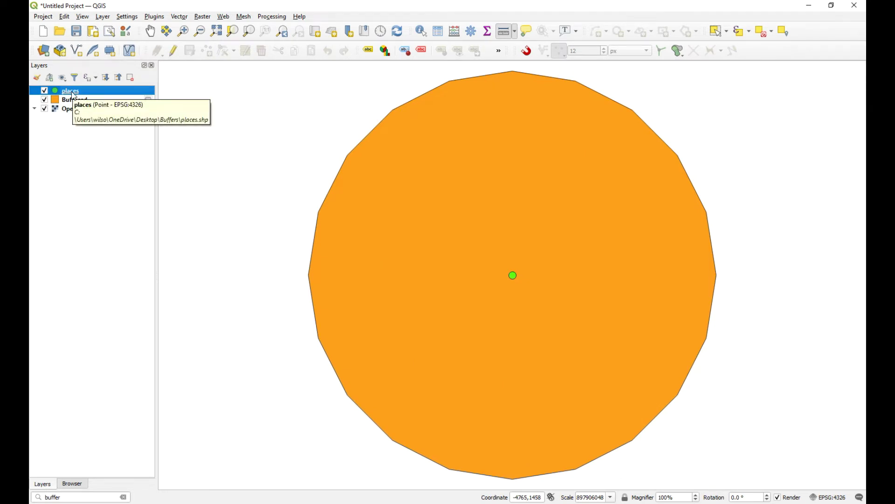
click(87, 100)
right_click(88, 99)
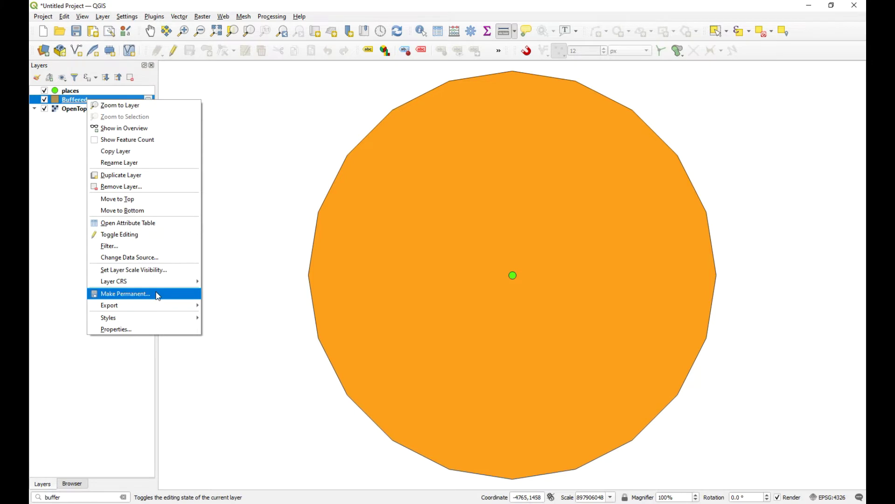
click(68, 90)
click(73, 92)
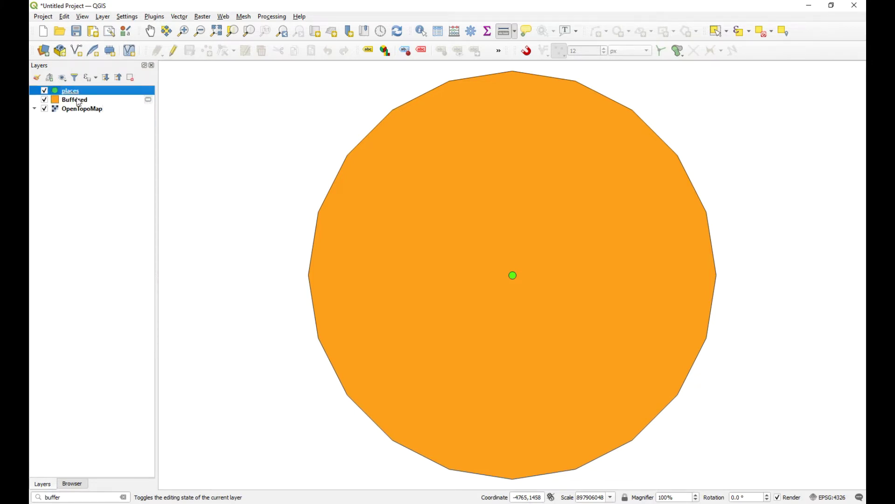
Step: Remove the temporary Buffered layer from the project and return to the previous map extent around De Hoop Village
click(78, 101)
right_click(91, 102)
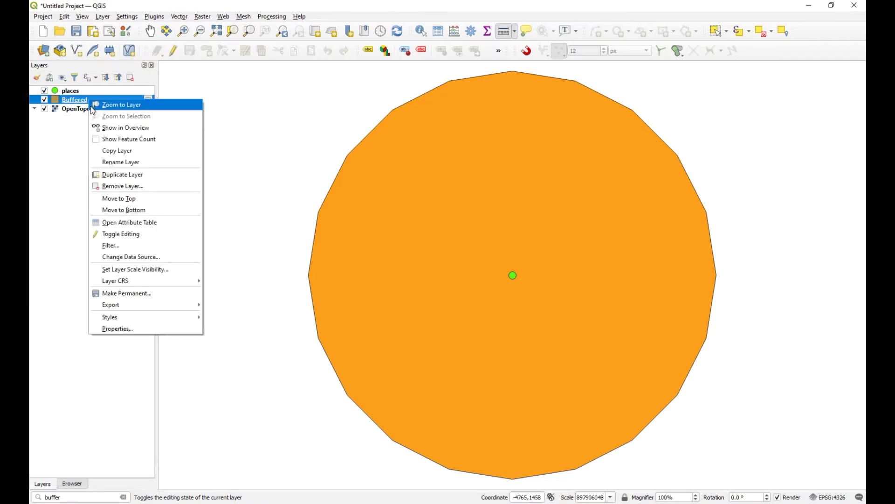
click(157, 185)
click(430, 266)
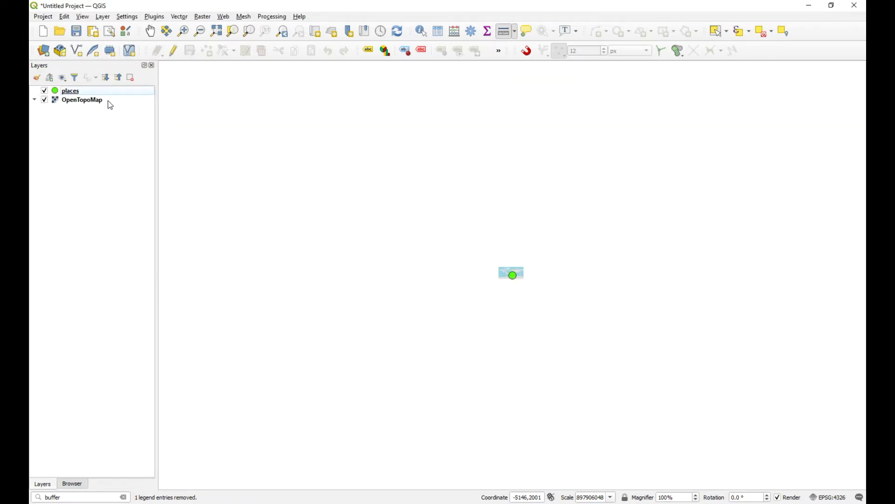
click(88, 91)
right_click(89, 90)
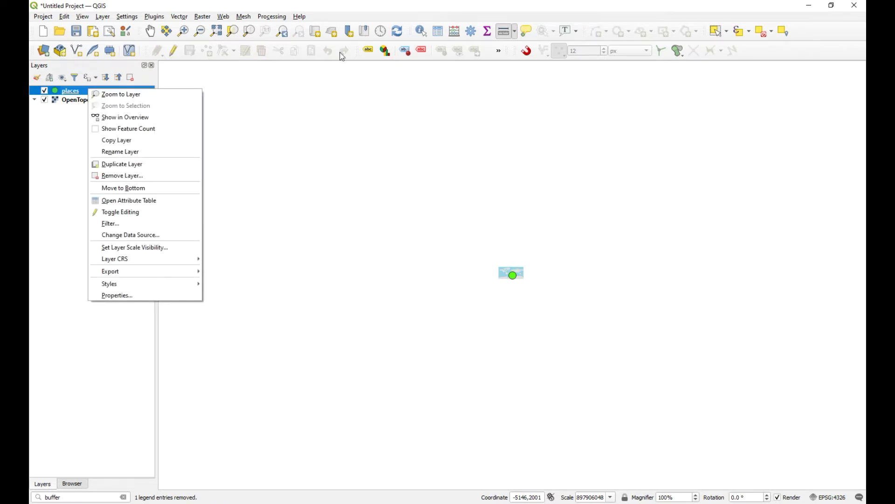
click(282, 31)
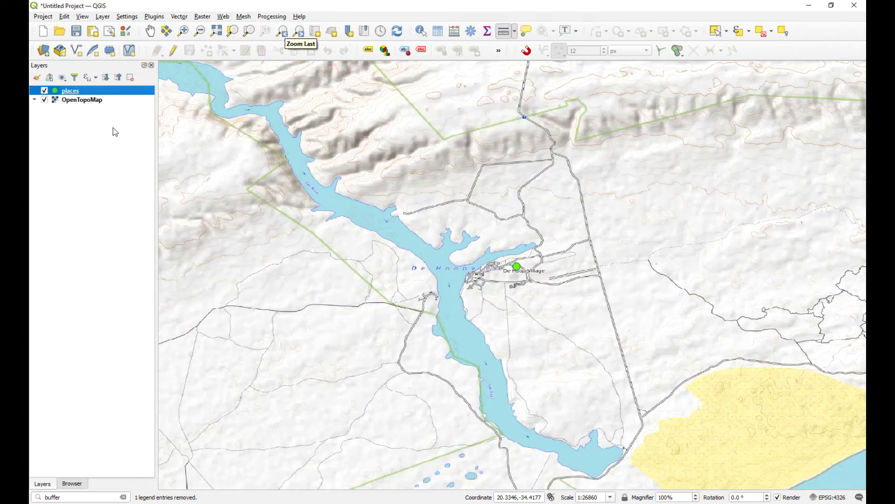
Step: Set up an ESRI Shapefile export of the places layer with the output file places_TMwgsb84lo21.shp in the Buffers folder
right_click(84, 92)
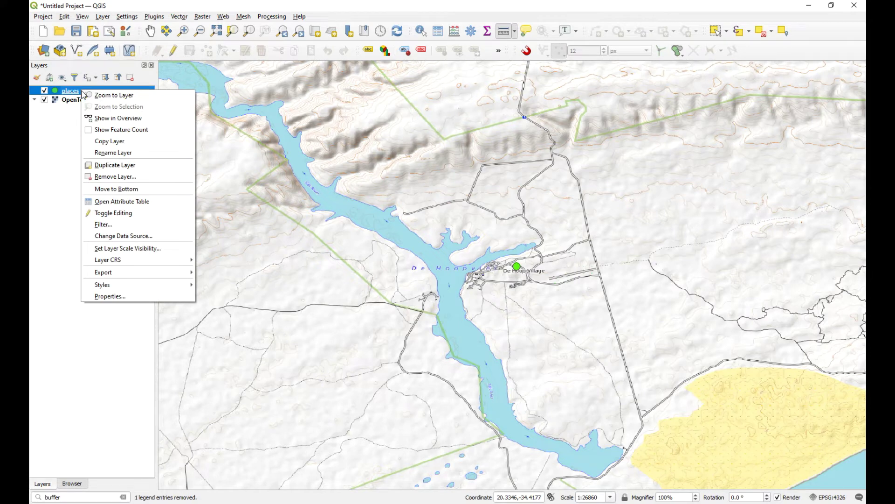
mouse_move(153, 274)
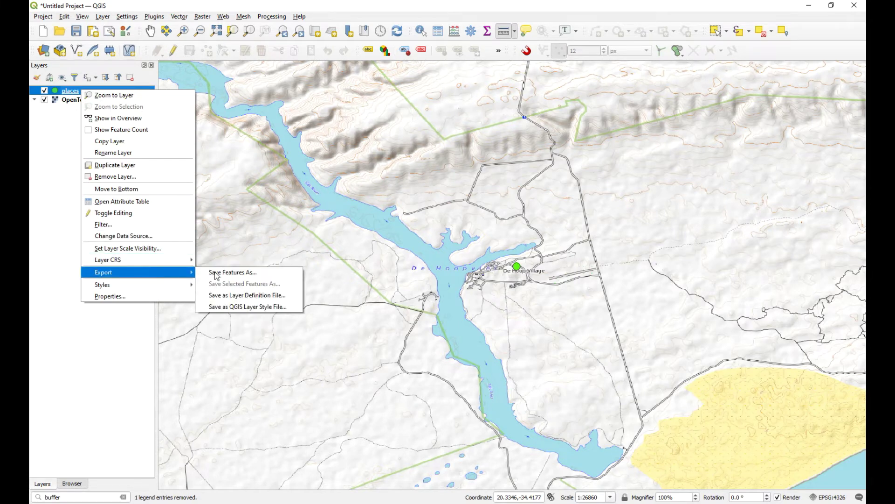
click(216, 274)
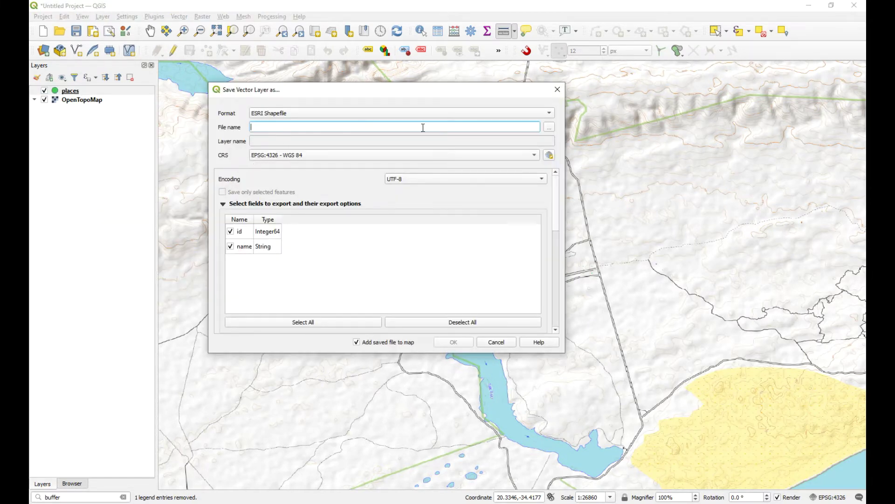
click(549, 127)
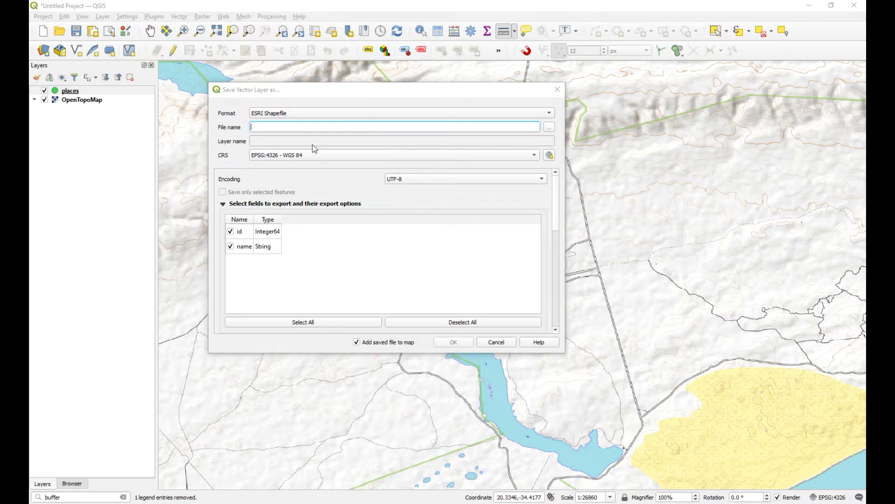
click(366, 170)
click(294, 409)
click(295, 409)
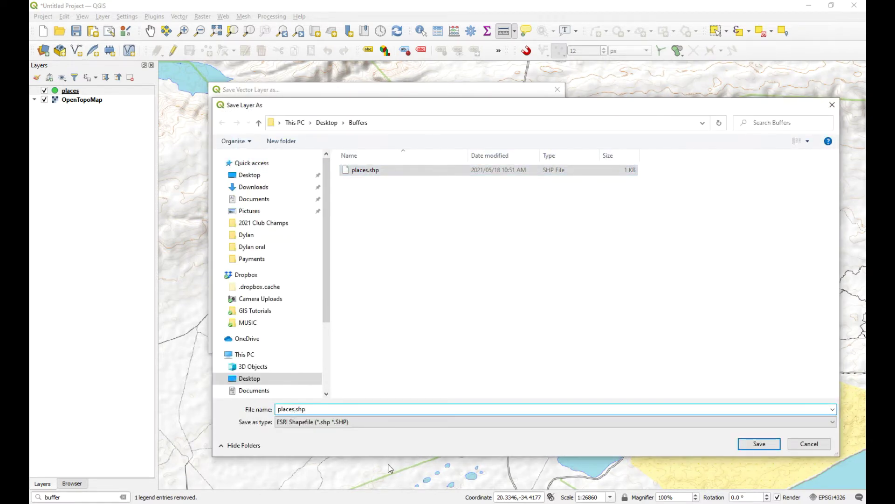
text(_TM)
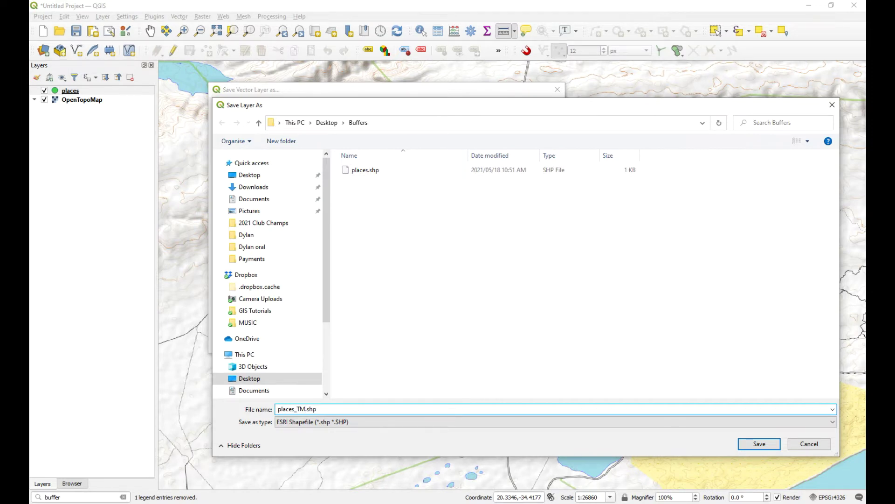
text(21)
text(wgsb)
text(84)
text(lo)
click(772, 445)
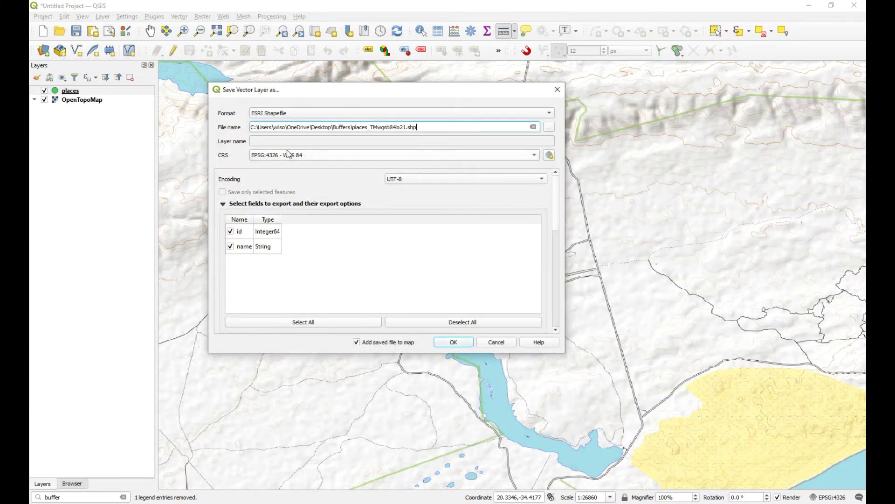
Step: Filter the export's coordinate reference systems for "hartebees" and select Hartebeesthoek94 / Lo21
click(549, 155)
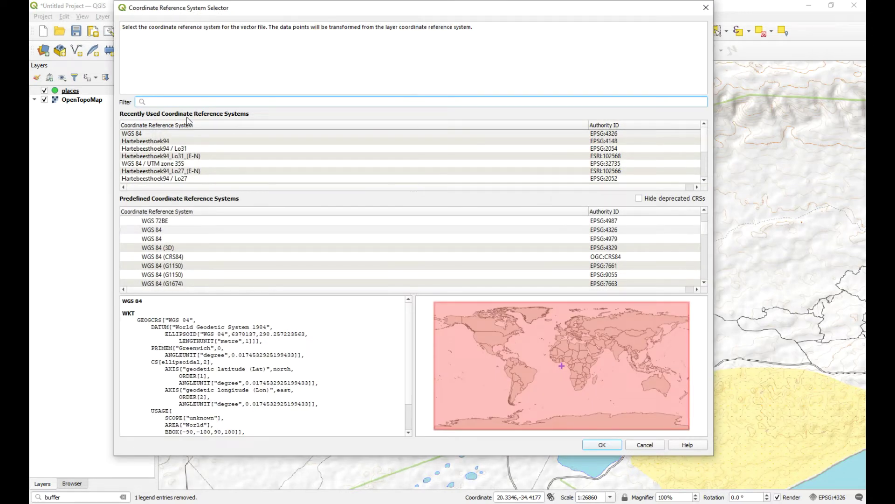
text(hartebe)
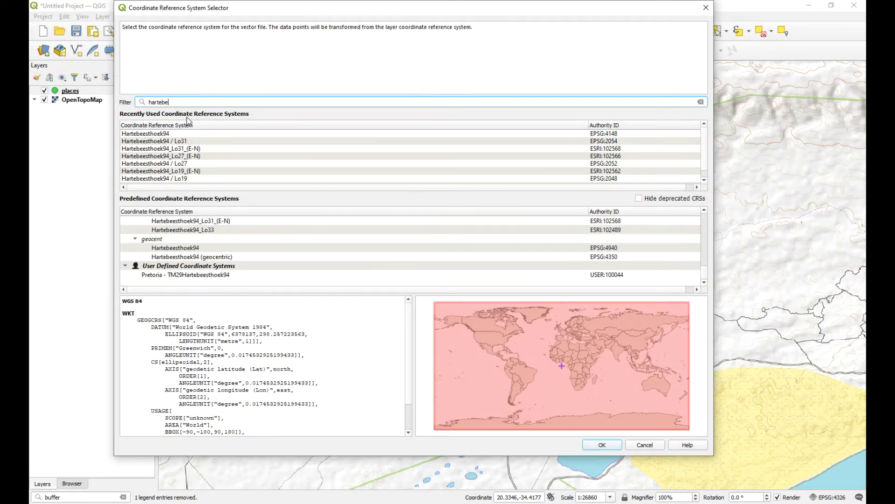
text(es)
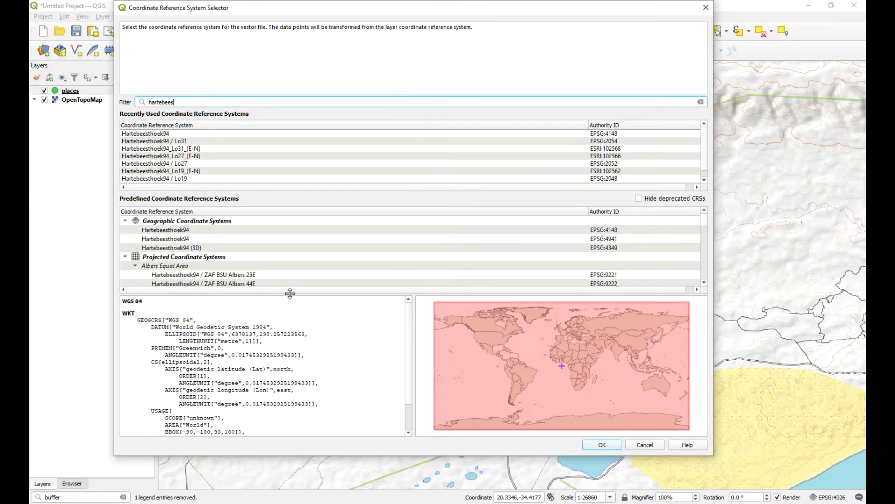
scroll(283, 259, down, 5)
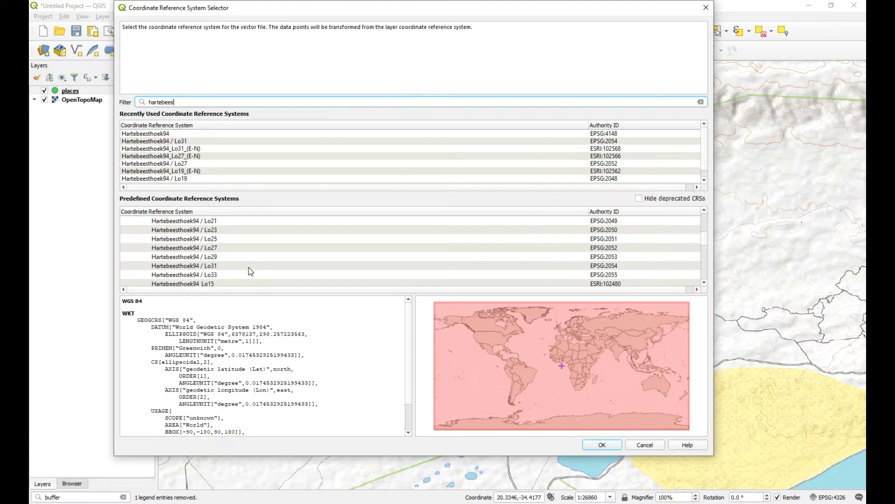
click(228, 222)
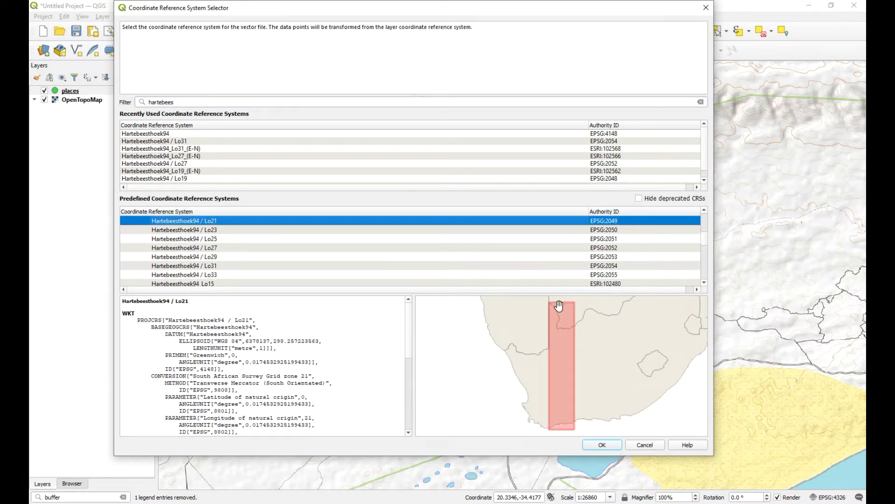
Step: Compare the map extents of the Hartebeesthoek94 zones from Lo21 through Lo29 in the coordinate system preview
click(179, 230)
click(179, 239)
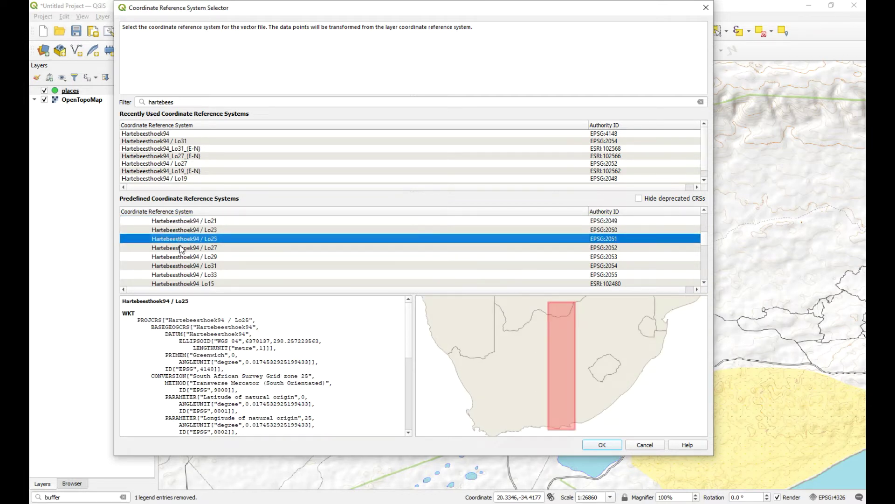
click(181, 248)
click(176, 222)
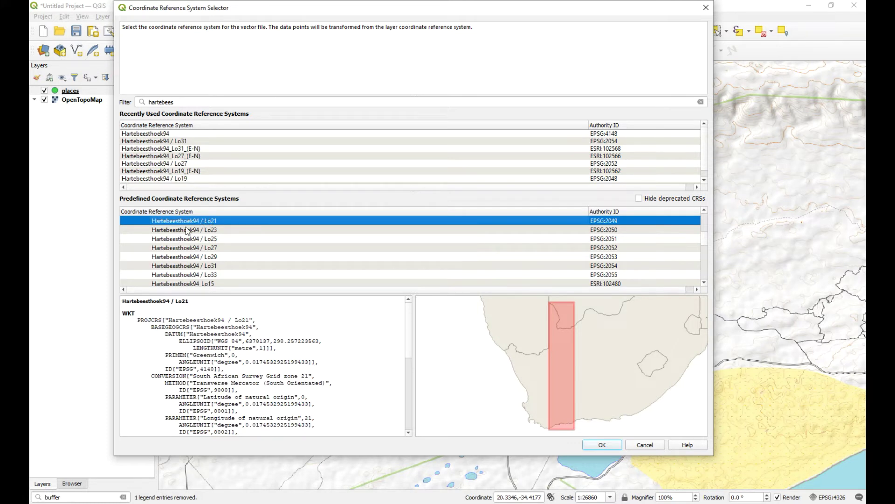
click(195, 231)
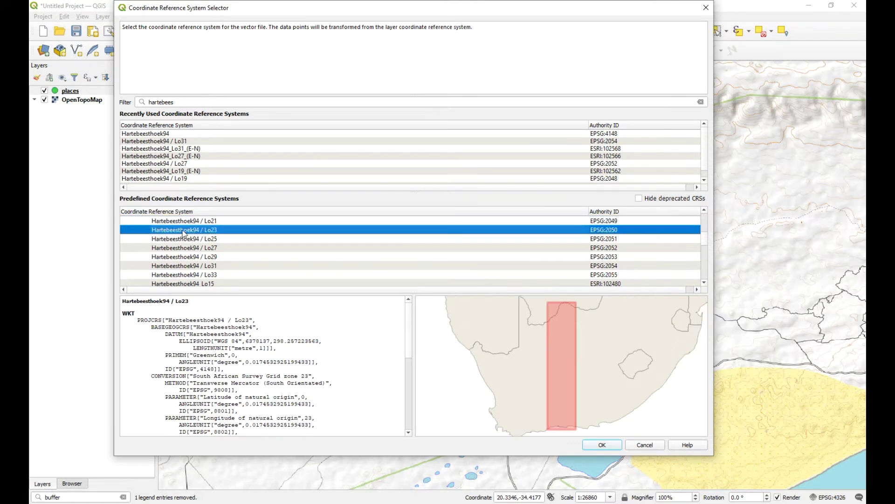
click(187, 239)
click(186, 248)
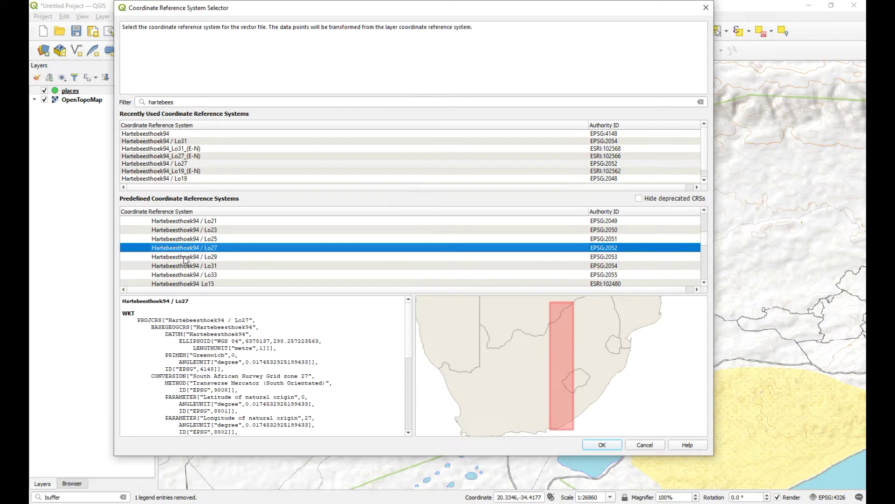
click(188, 256)
Step: Assign Hartebeesthoek94 / Lo21 (EPSG:2049) as the export CRS and save the layer, adding it to the map
click(181, 222)
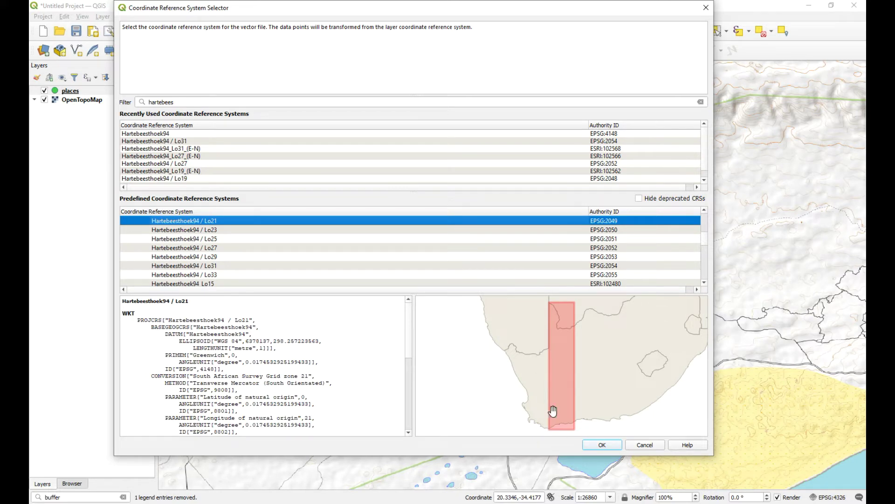
click(602, 444)
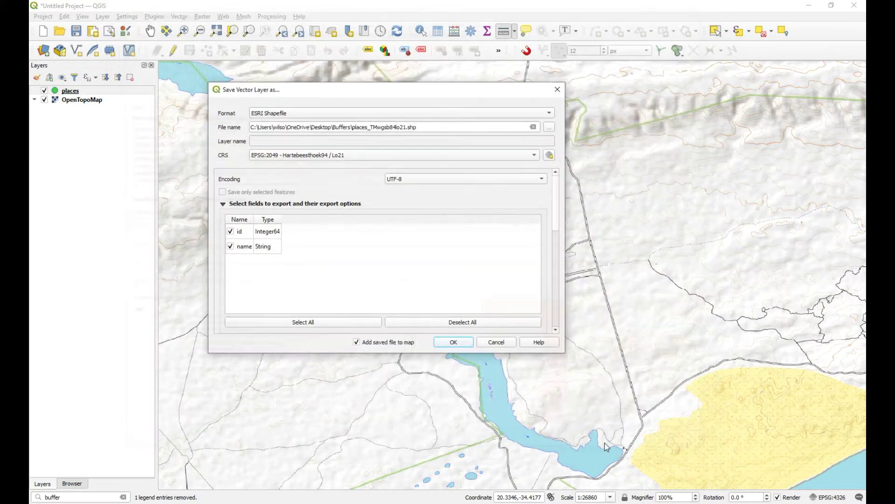
click(455, 345)
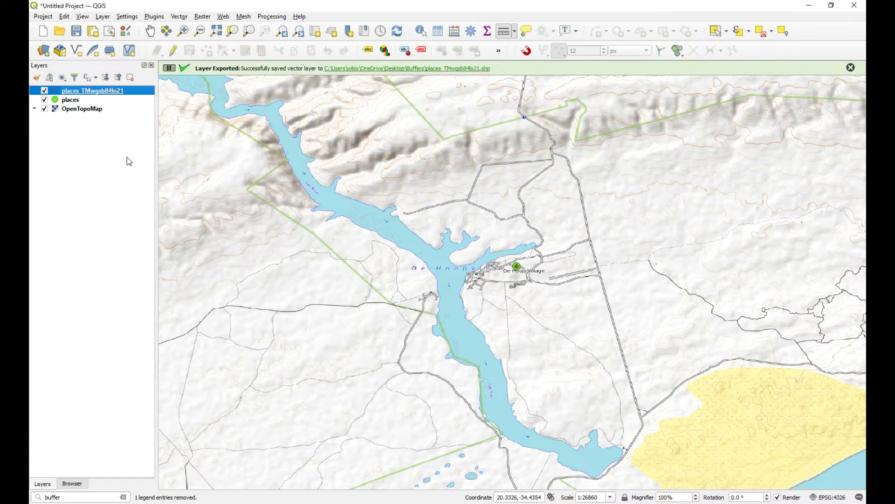
Step: Copy the symbology of the places layer and apply it to the places_TMwgsb84lo21 layer
right_click(71, 100)
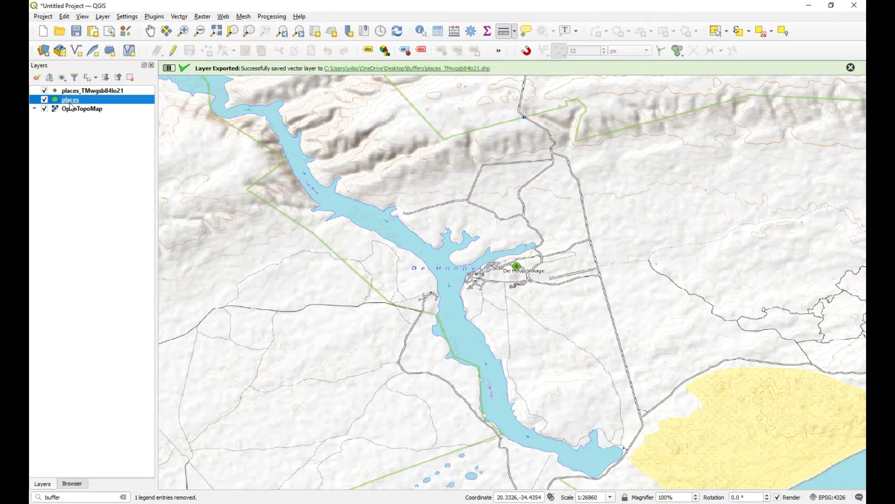
mouse_move(93, 307)
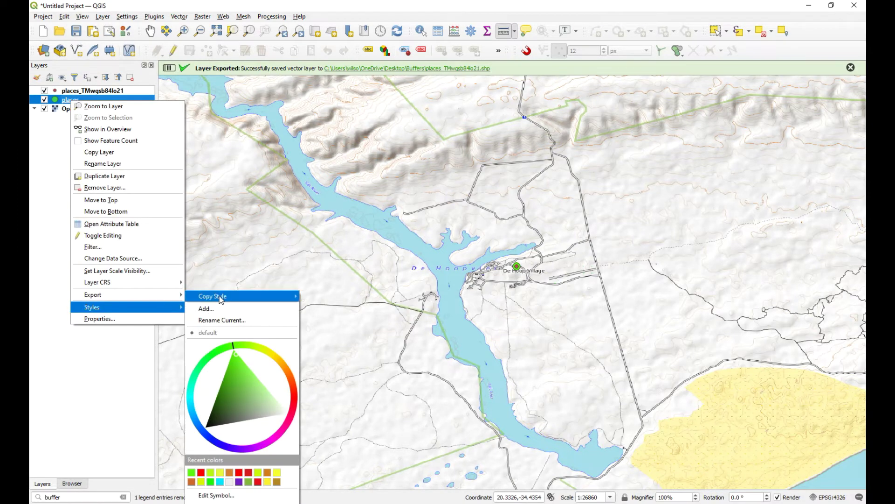
mouse_move(219, 296)
click(345, 321)
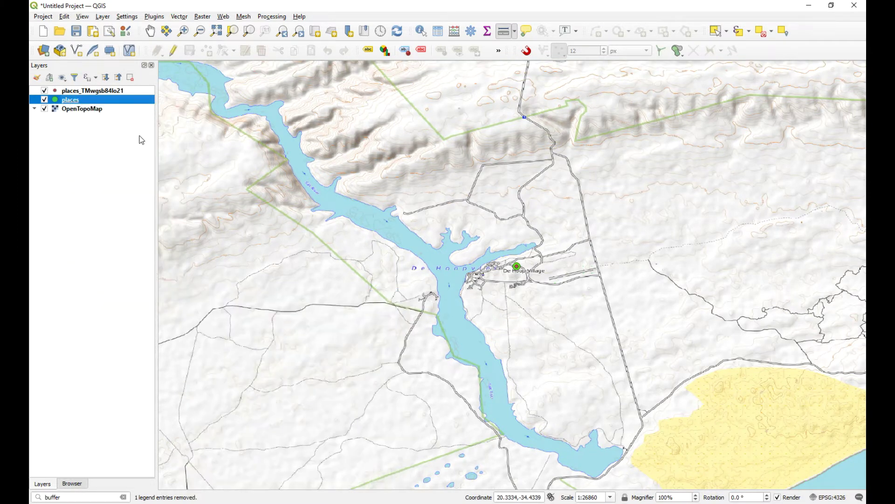
right_click(78, 91)
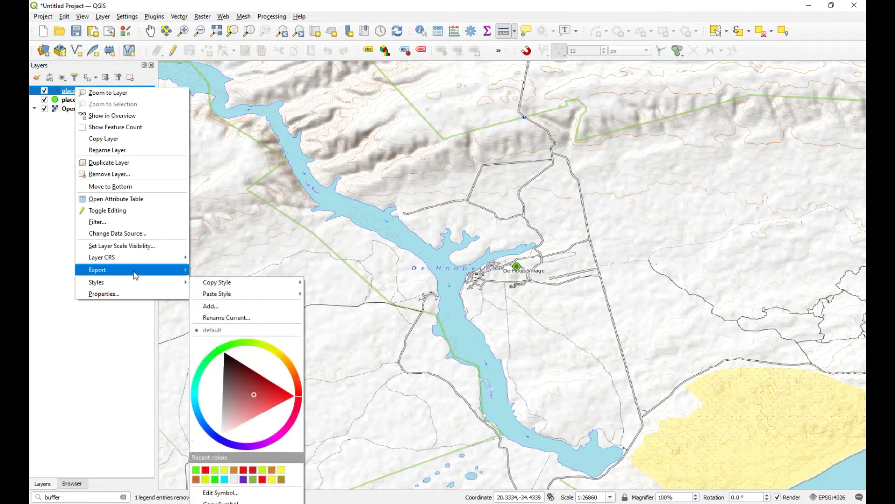
mouse_move(144, 287)
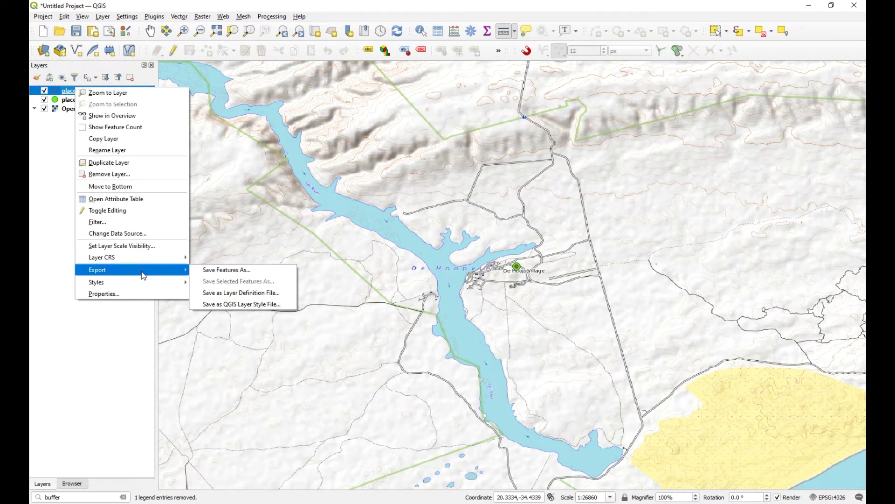
mouse_move(253, 295)
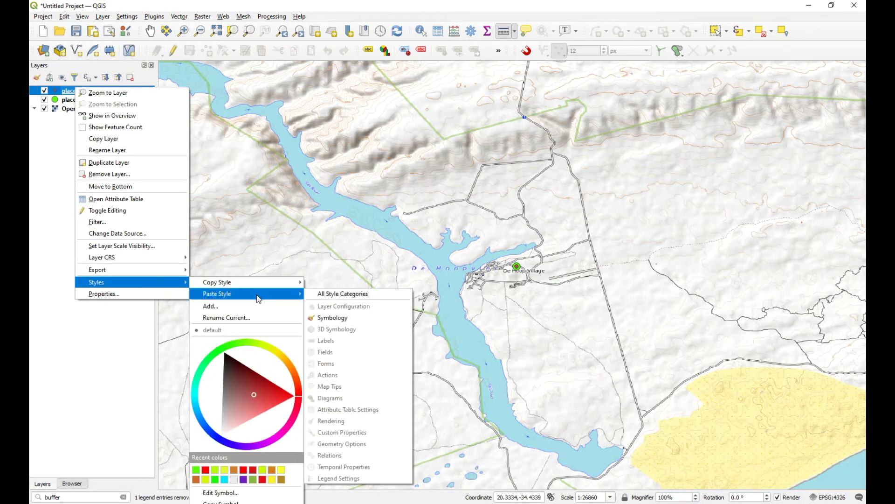
click(356, 315)
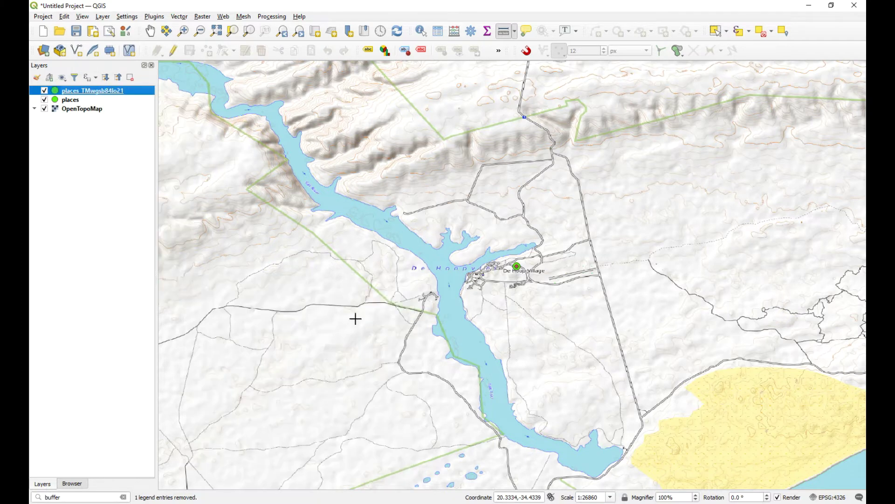
Step: Remove the original places layer from the project
right_click(77, 99)
click(131, 186)
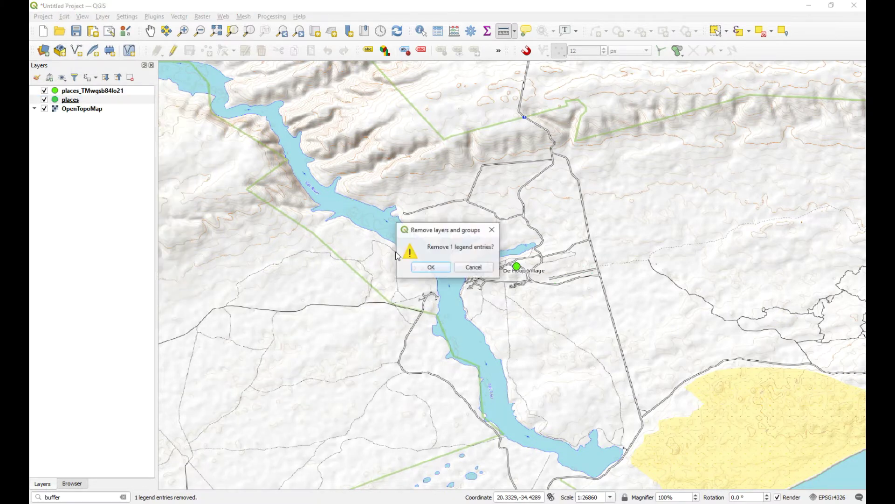
key(Return)
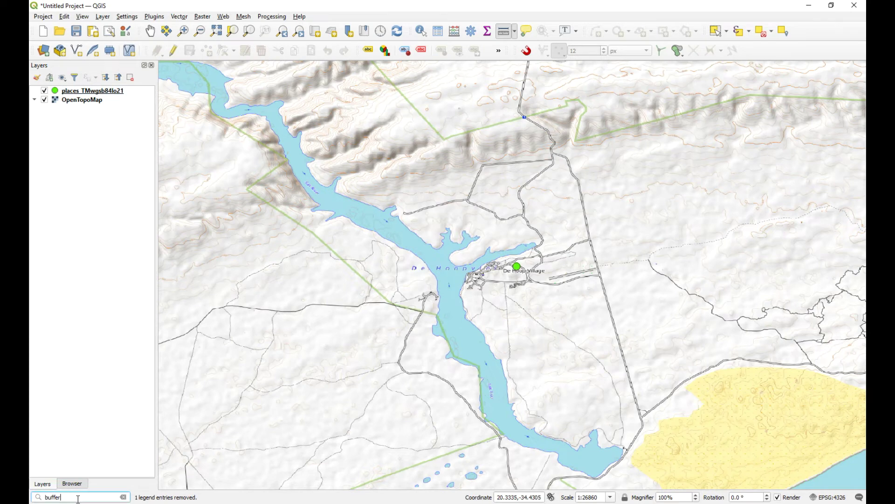
Step: Buffer places_TMwgsb84lo21 by 3000 meters into a temporary layer and place the points layer above the buffer
click(68, 353)
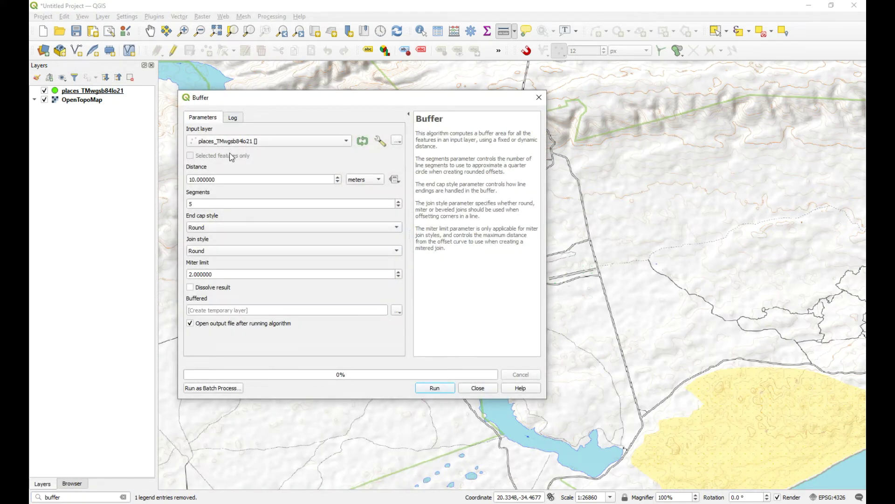
double_click(238, 179)
text(3)
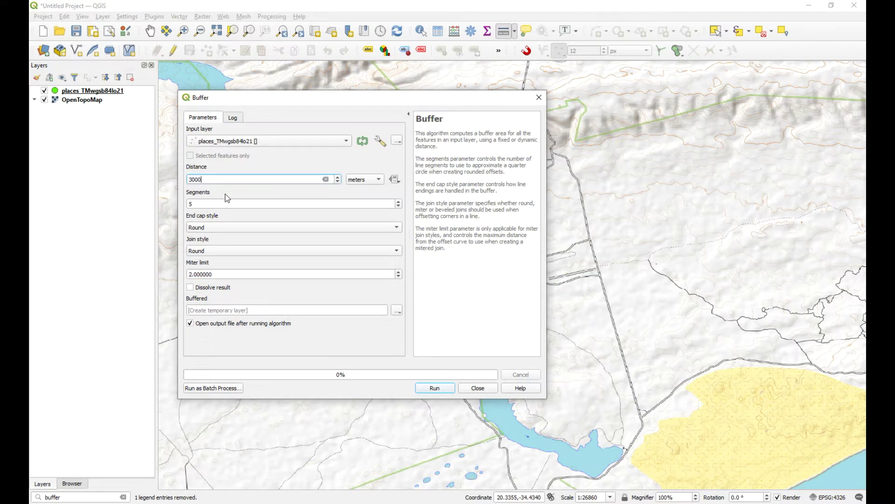
click(435, 389)
click(477, 389)
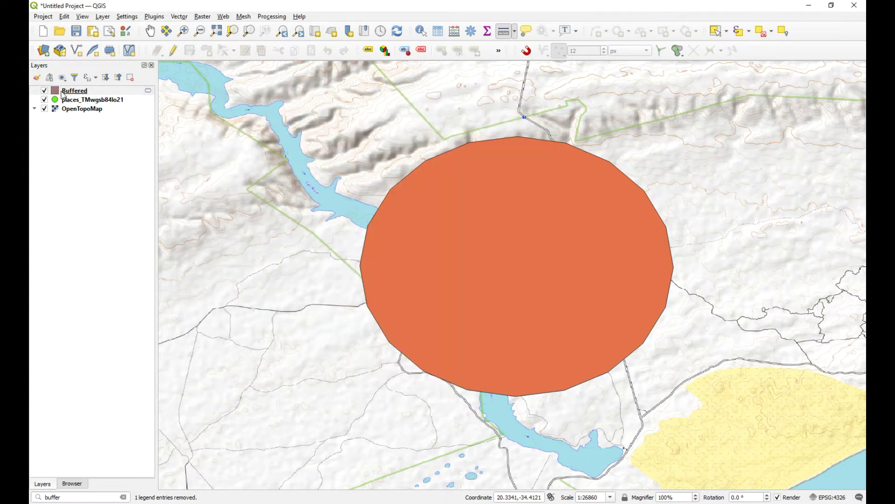
drag(80, 99, 78, 90)
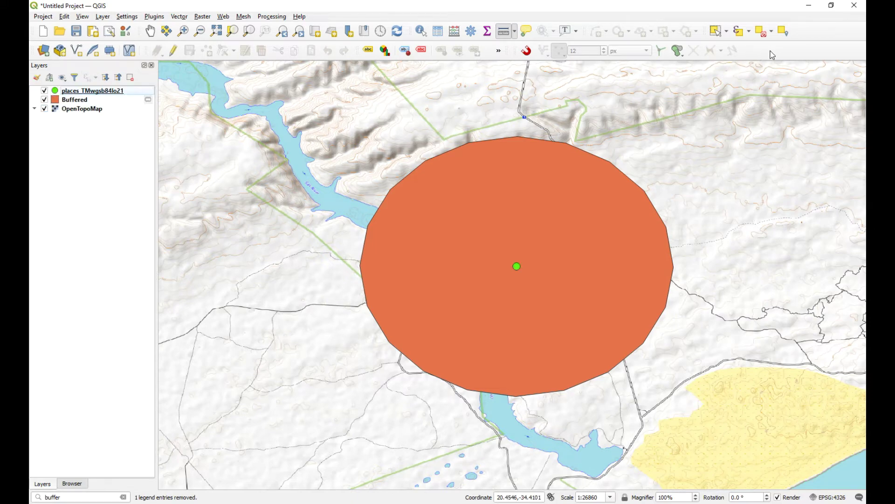
Step: Set the layer rendering opacity of the Buffered layer to 50 % using the Layer Styling panel
right_click(772, 55)
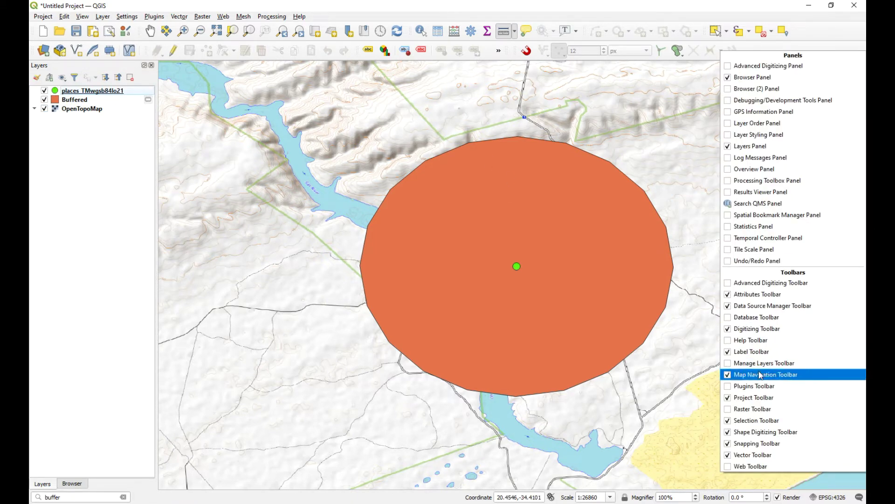
click(731, 135)
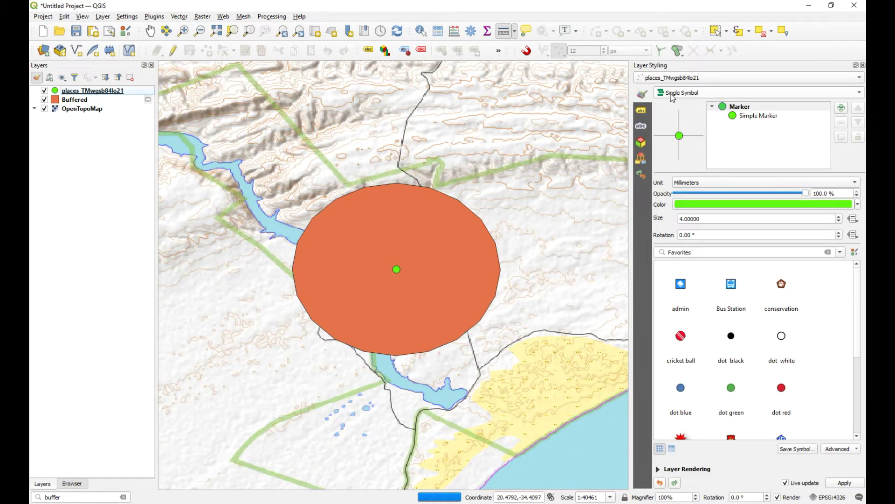
click(670, 78)
click(672, 66)
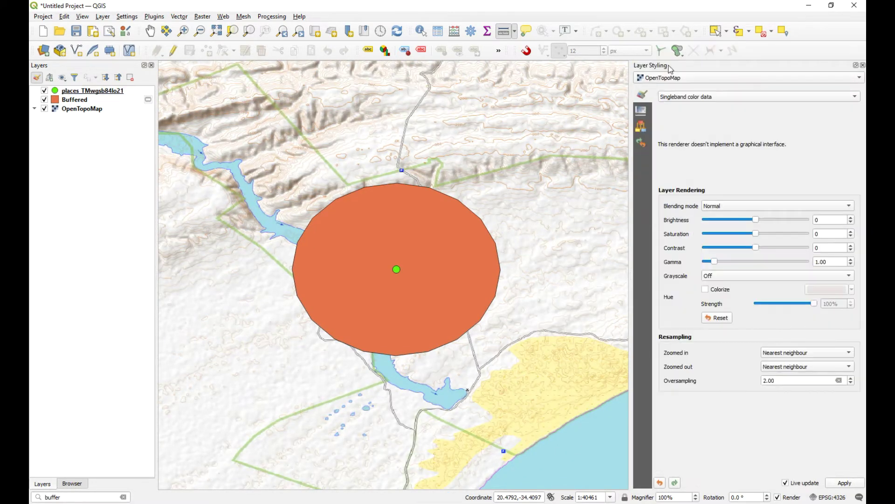
click(674, 78)
click(662, 63)
click(666, 77)
click(665, 67)
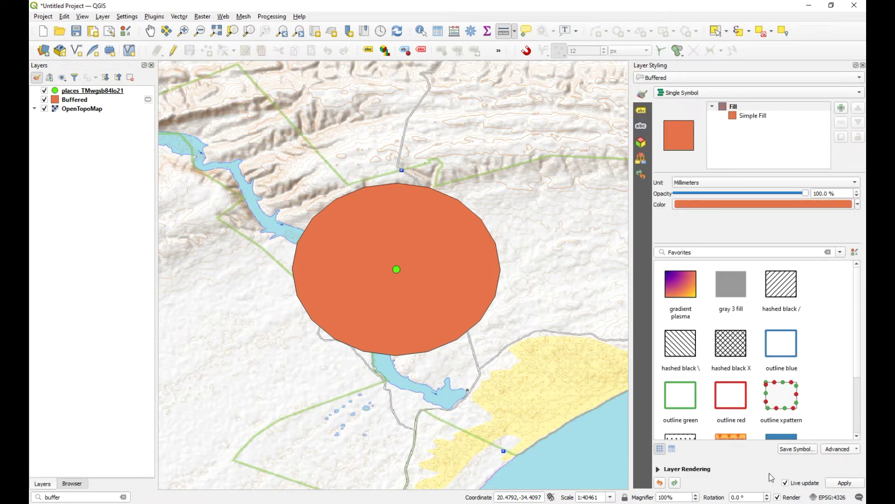
click(659, 469)
double_click(835, 413)
text(50)
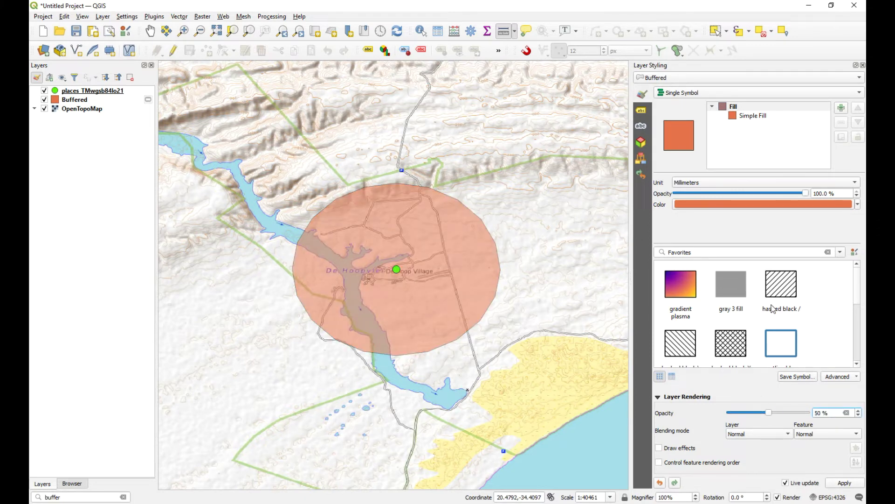
click(862, 65)
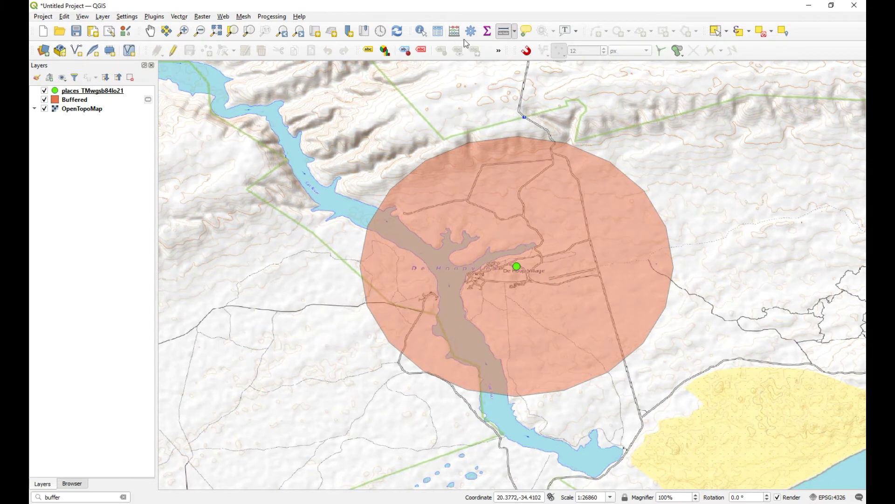
Step: Measure the ellipsoidal distance in meters from the De Hoop Village point to the edge of the buffer
click(517, 266)
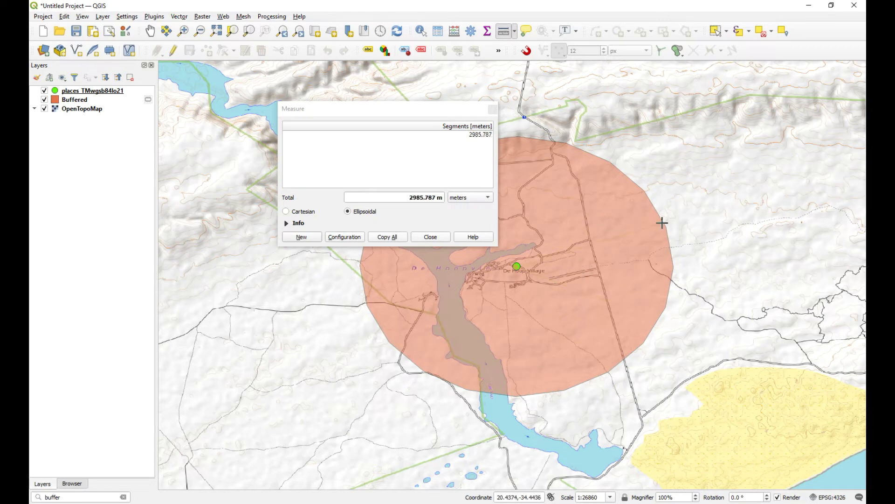
click(493, 109)
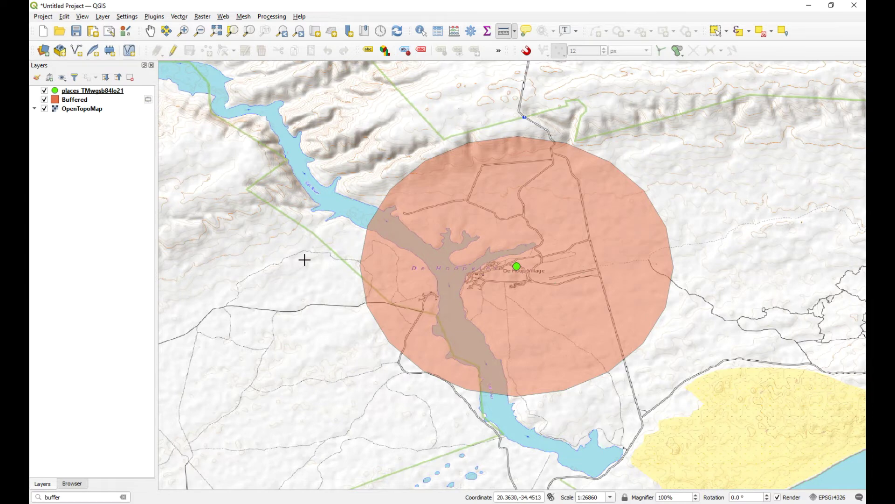
Step: Start editing places_TMwgsb84lo21 and add a point on the coast southeast of the buffer with id 1 and name Beach
scroll(366, 262, down, 1)
click(150, 31)
drag(267, 112, 460, 128)
click(97, 90)
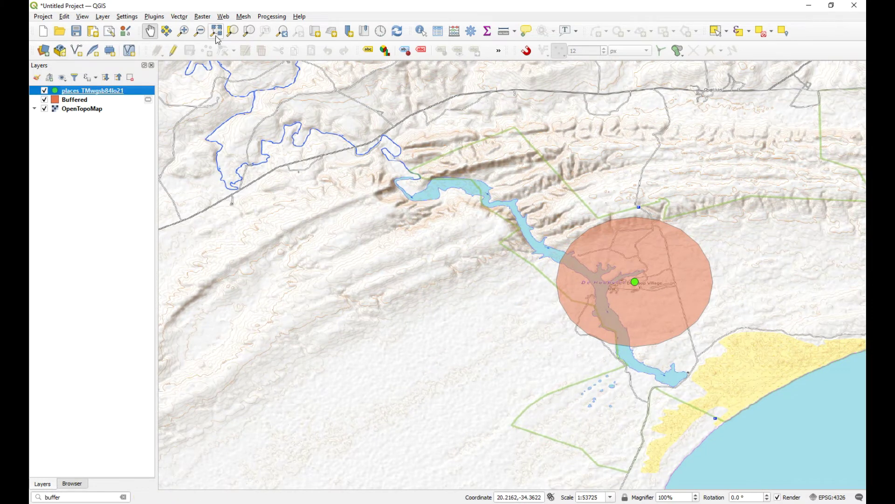
click(174, 50)
click(207, 51)
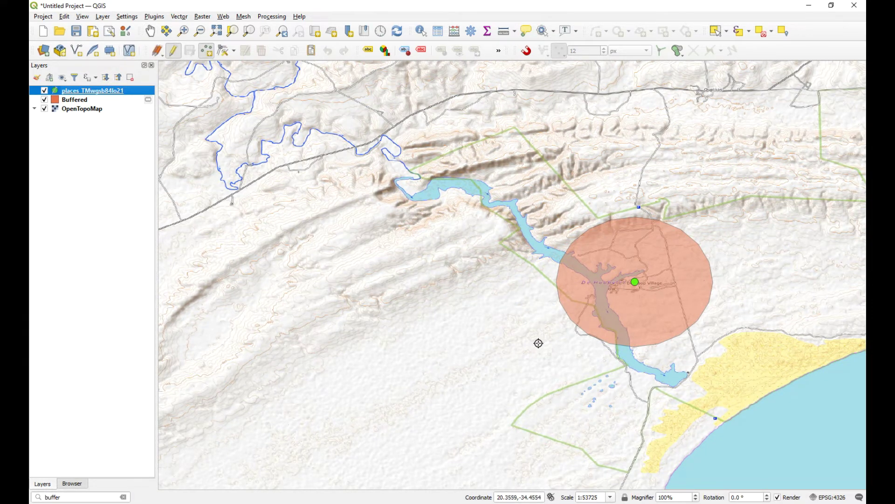
click(721, 419)
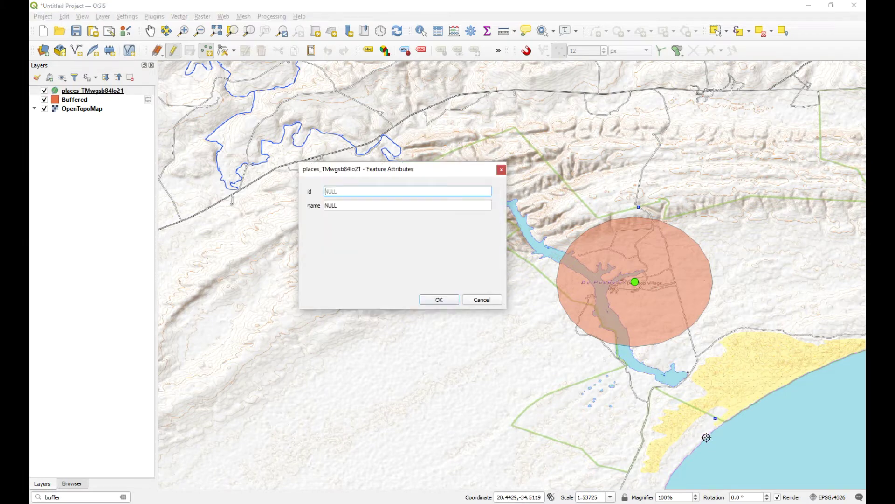
text(1)
click(357, 208)
text(Beach)
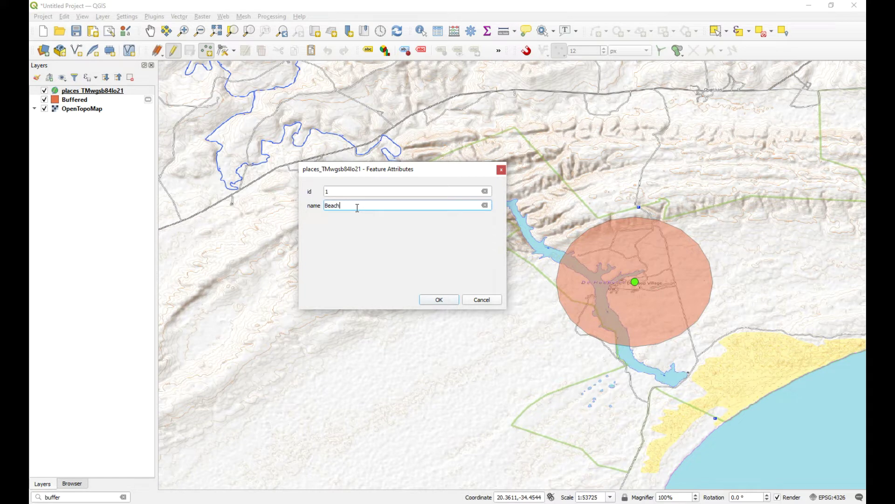
click(448, 300)
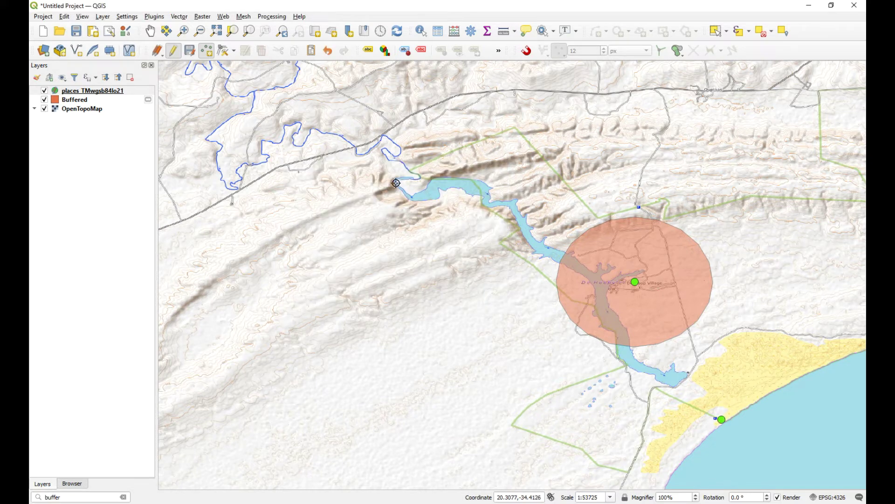
Step: Add a point at the northwestern end of the lake with id 2 and name Weir
click(413, 182)
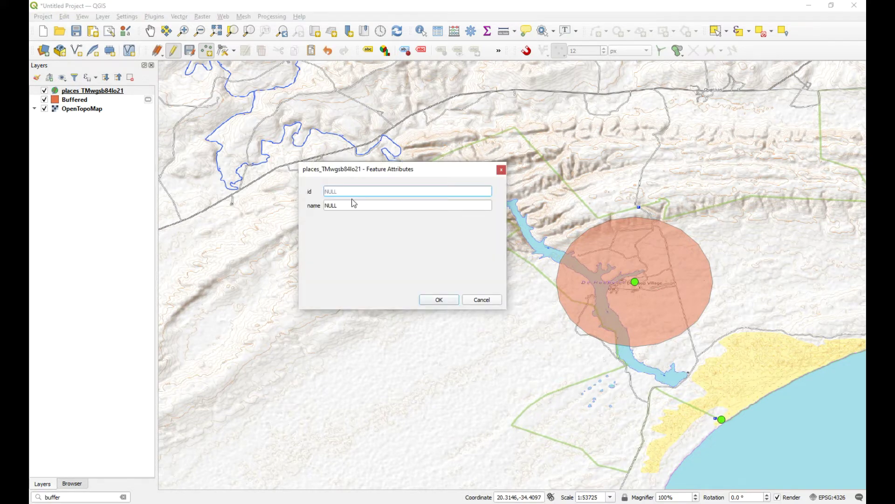
text(3)
double_click(336, 191)
text(2)
key(Tab)
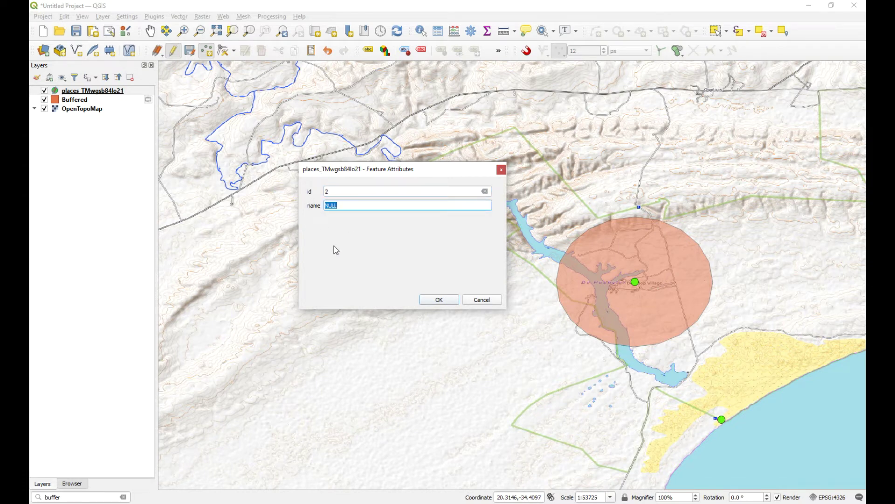
text(Wier)
key(BackSpace)
key(BackSpace)
key(BackSpace)
text(eir)
click(431, 301)
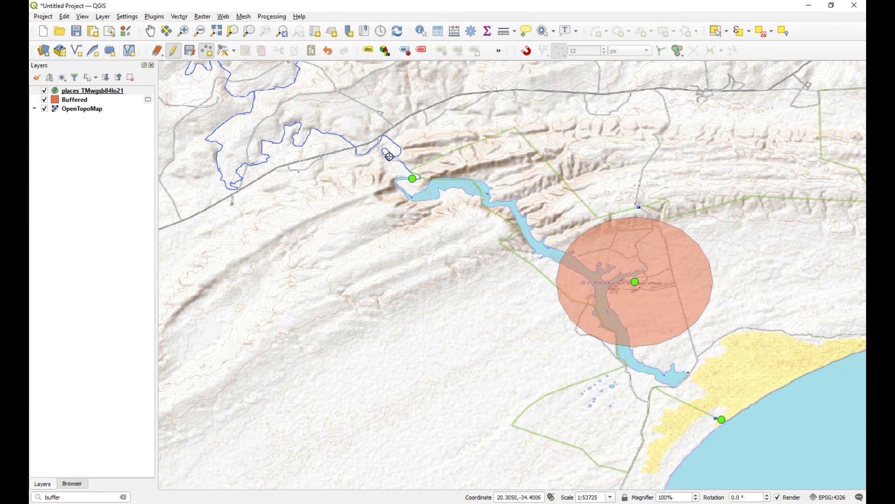
Step: Add a field named distance to the places_TMwgsb84lo21 attribute table, with type Whole number (integer 64 bit) and length 10
right_click(84, 93)
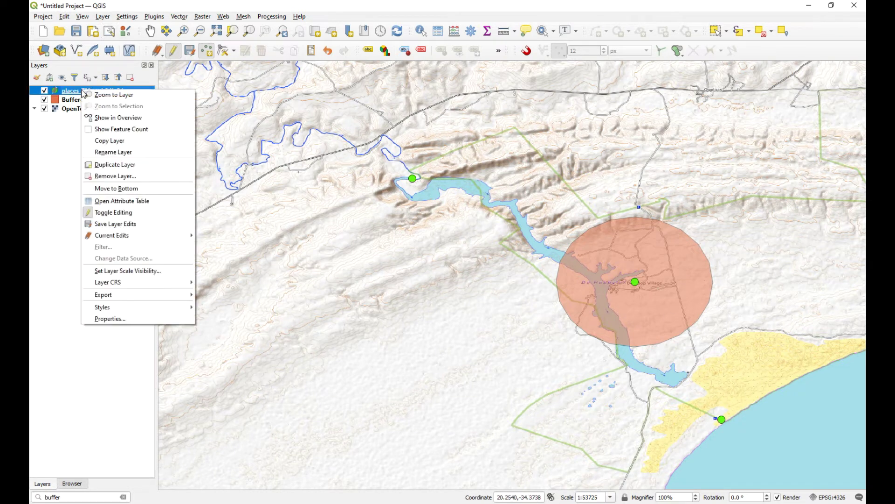
click(128, 200)
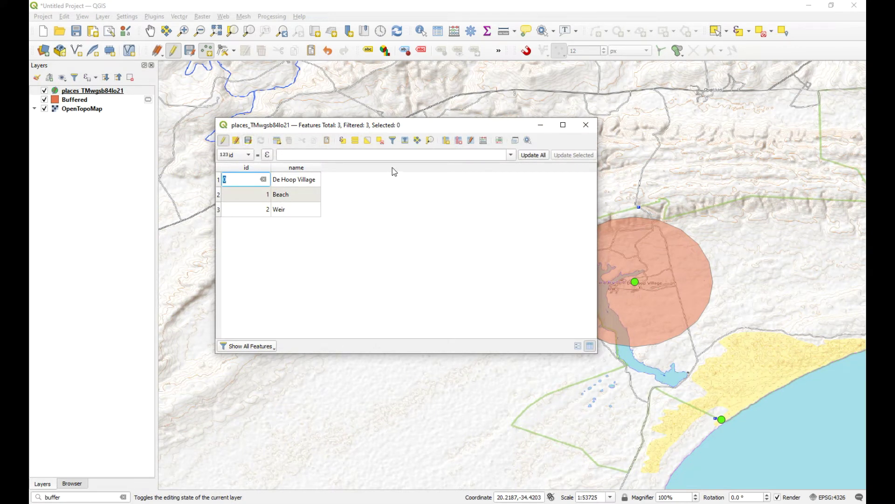
click(447, 141)
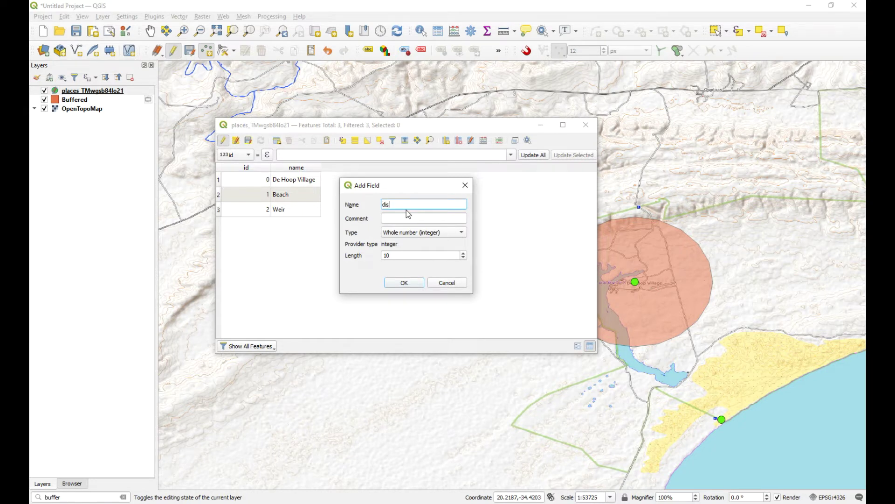
click(447, 236)
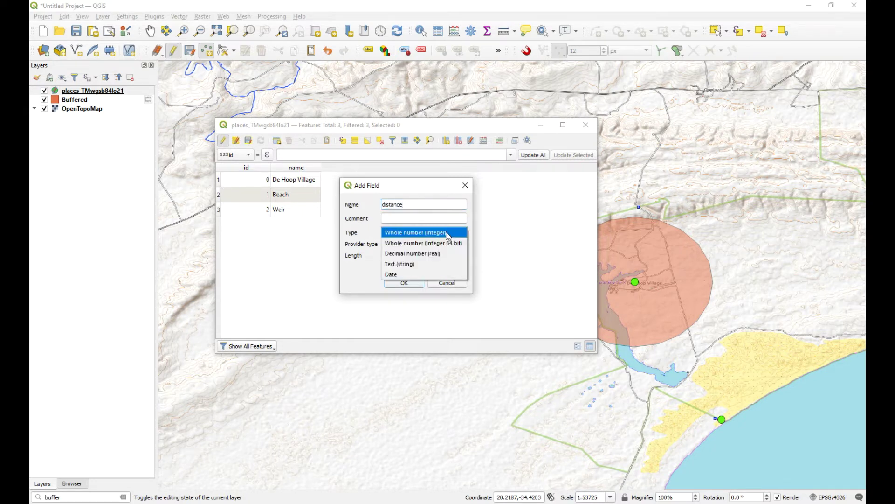
click(412, 245)
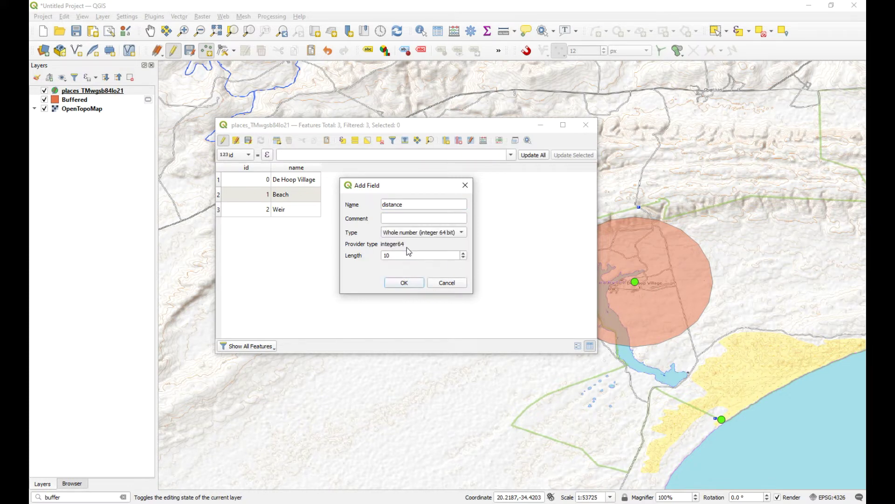
click(416, 284)
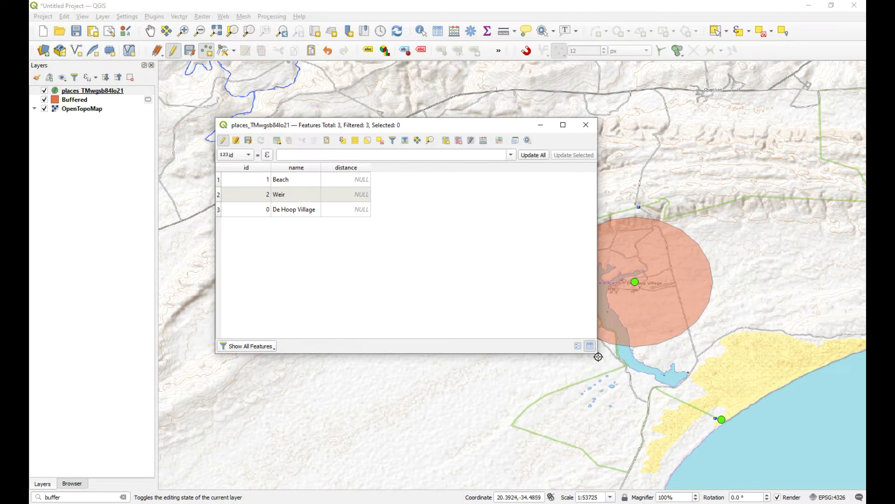
Step: Shrink the attribute table window clear of the points, select the De Hoop Village point and set its distance to 3000
drag(597, 353, 438, 283)
drag(370, 129, 273, 122)
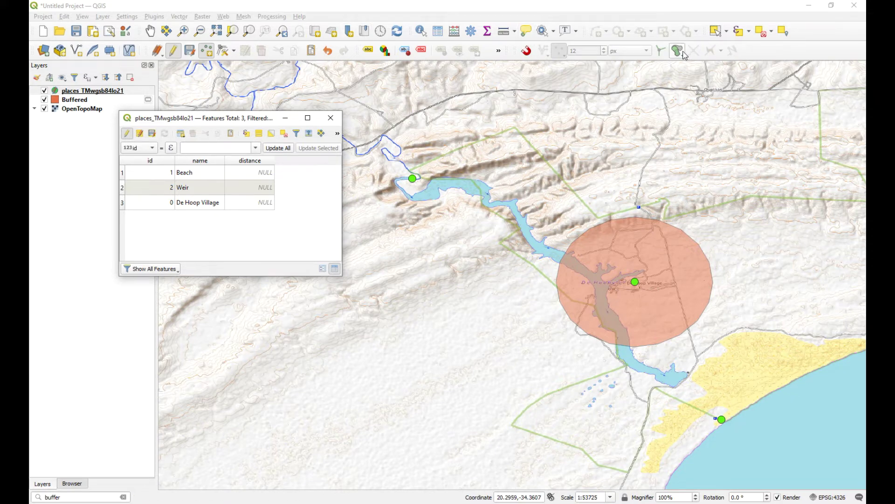
click(716, 30)
drag(688, 231, 573, 331)
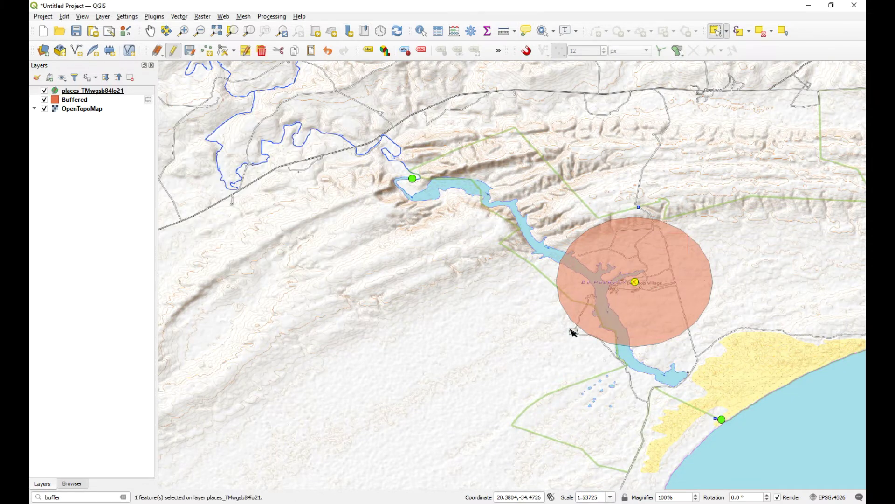
key(F6)
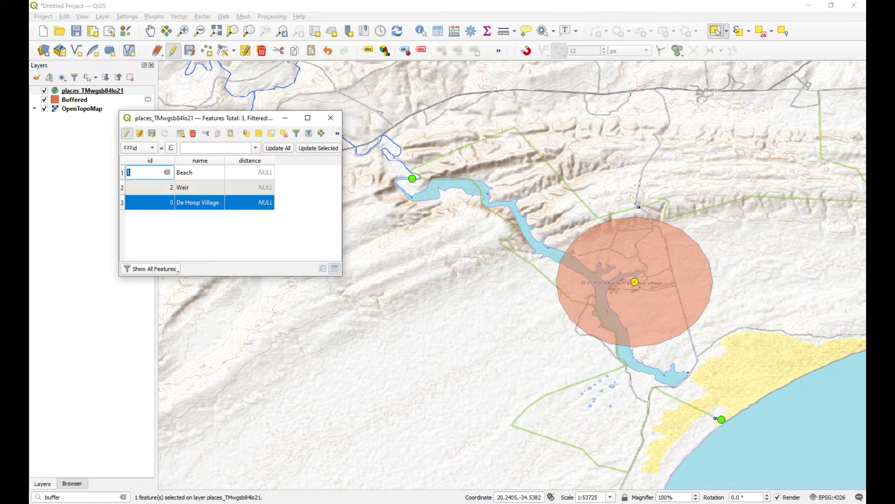
double_click(252, 206)
text(3000)
key(Return)
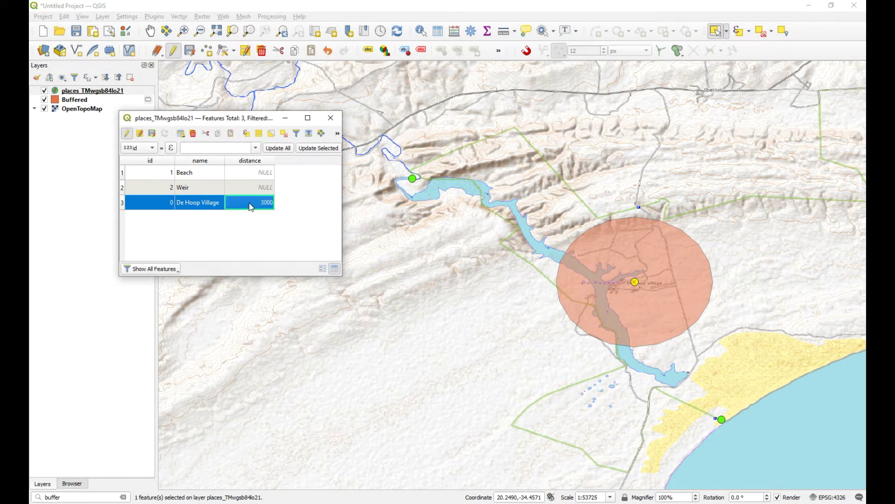
Step: Set the distance of the Beach point to 4000 and of the Weir point to 2000
click(726, 421)
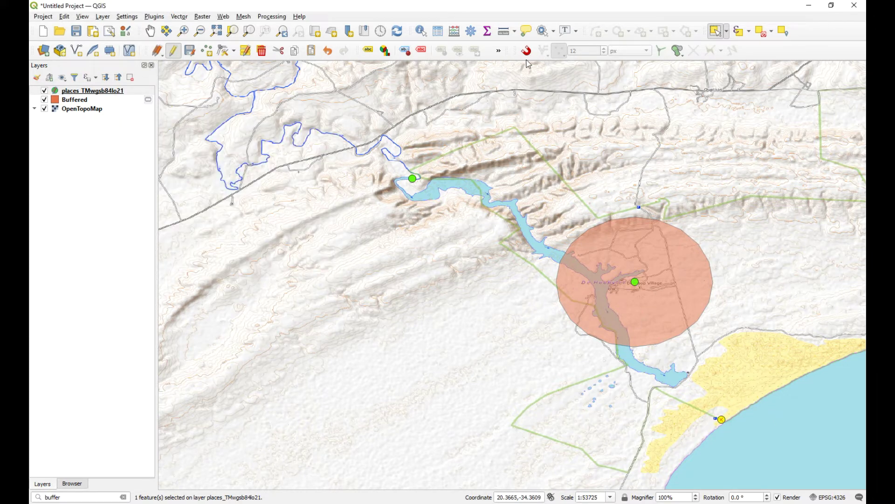
key(alt+Tab)
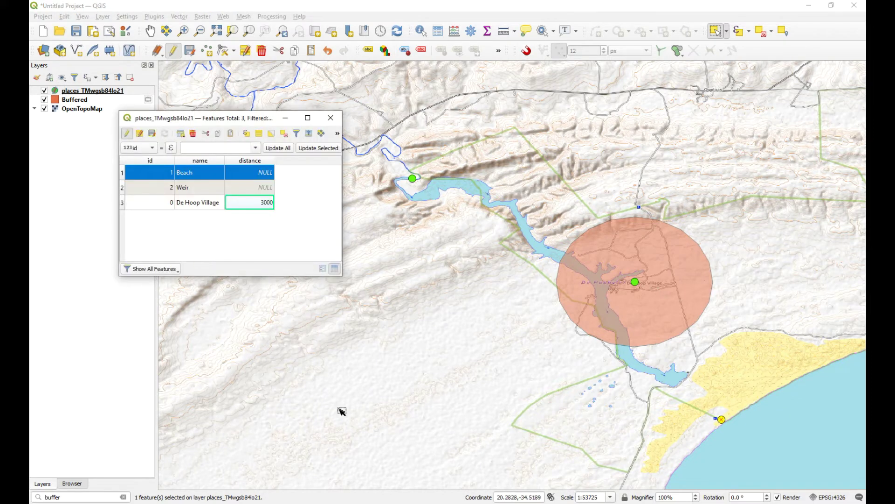
click(254, 171)
text(4000)
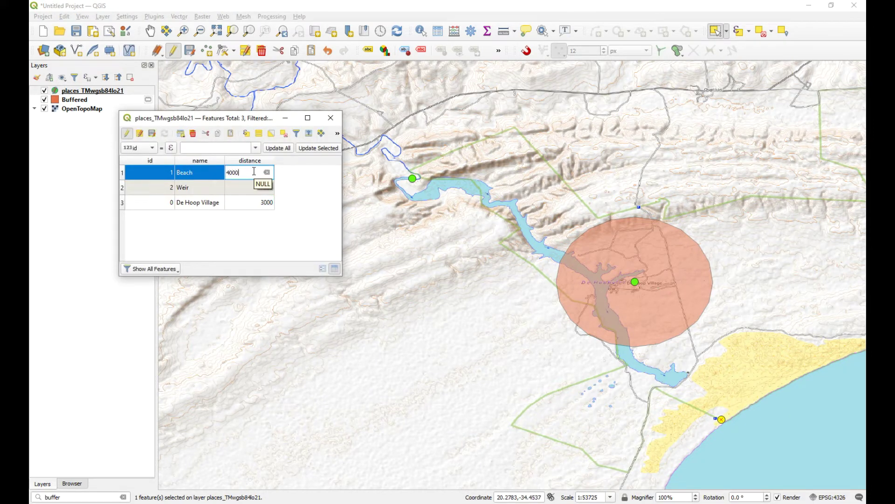
click(247, 187)
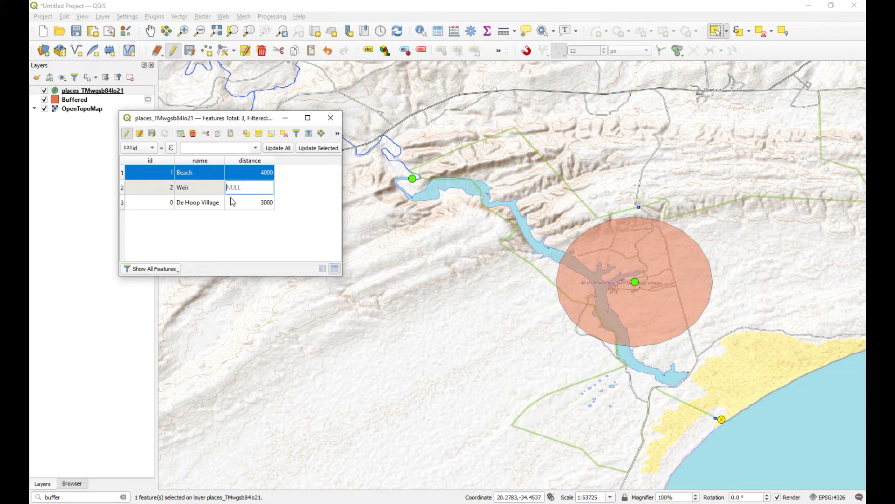
text(2000)
click(233, 201)
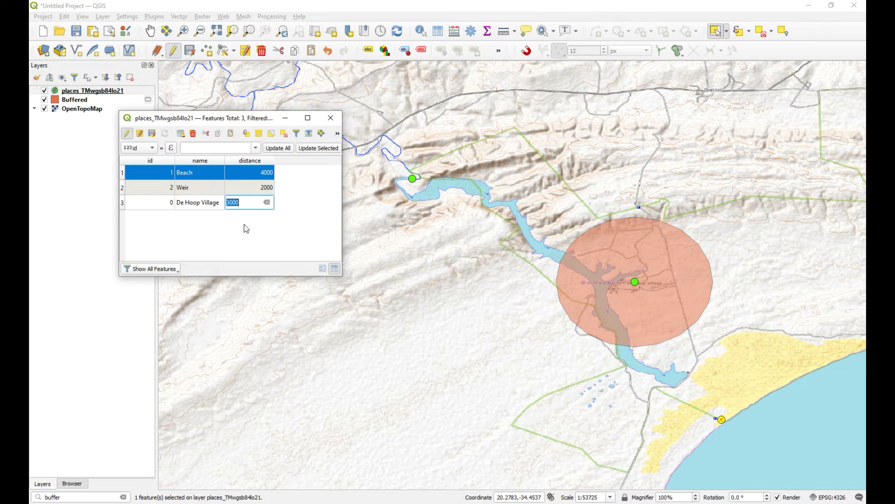
Step: Stop editing places_TMwgsb84lo21, saving the changes, and close its attribute table
click(126, 134)
click(440, 262)
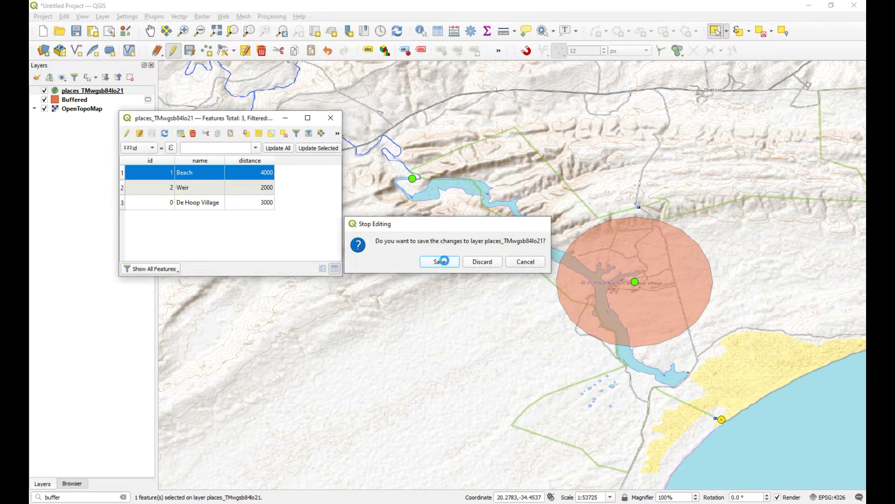
click(251, 175)
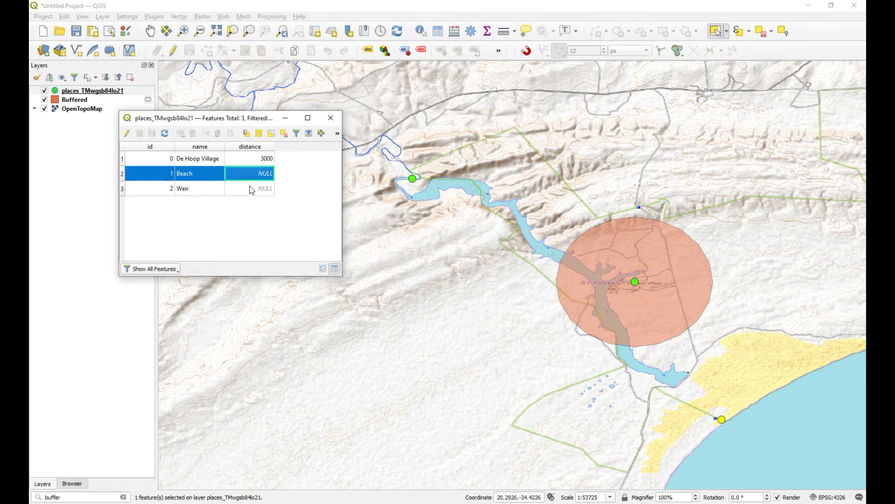
click(331, 123)
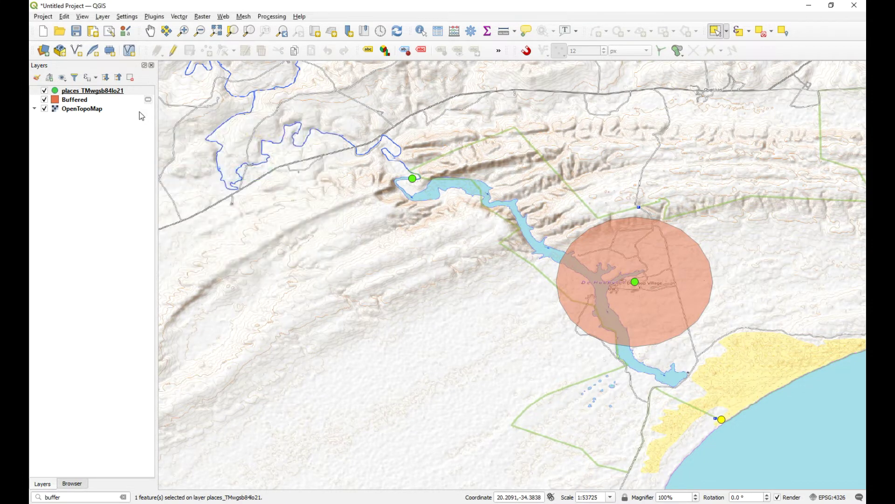
Step: Reopen the places_TMwgsb84lo21 attribute table for editing and set the distance to 4000 for Beach and 2000 for Weir
right_click(91, 95)
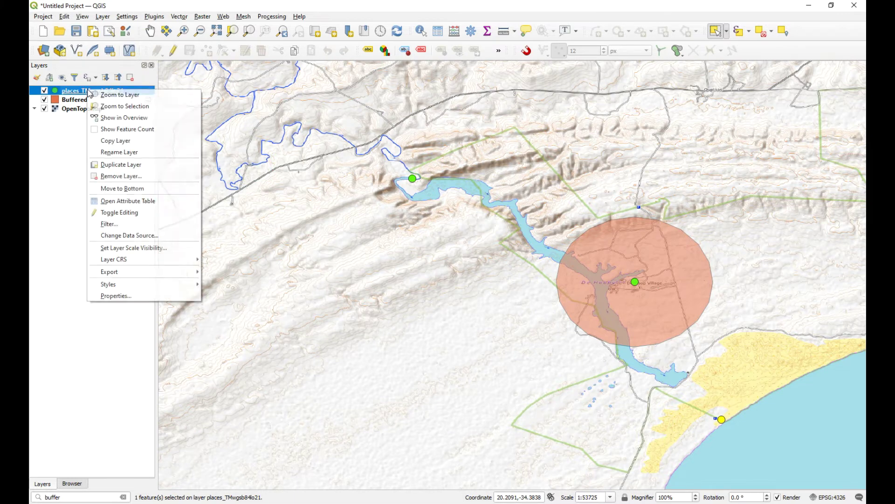
click(128, 201)
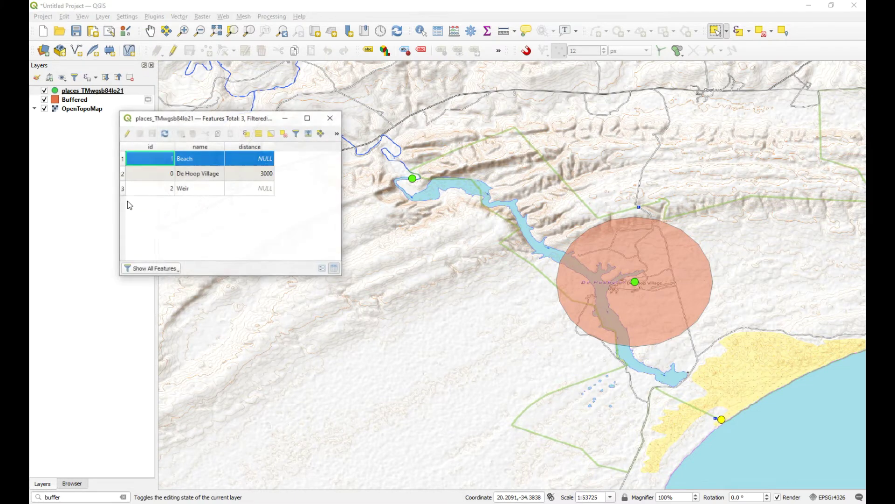
click(128, 133)
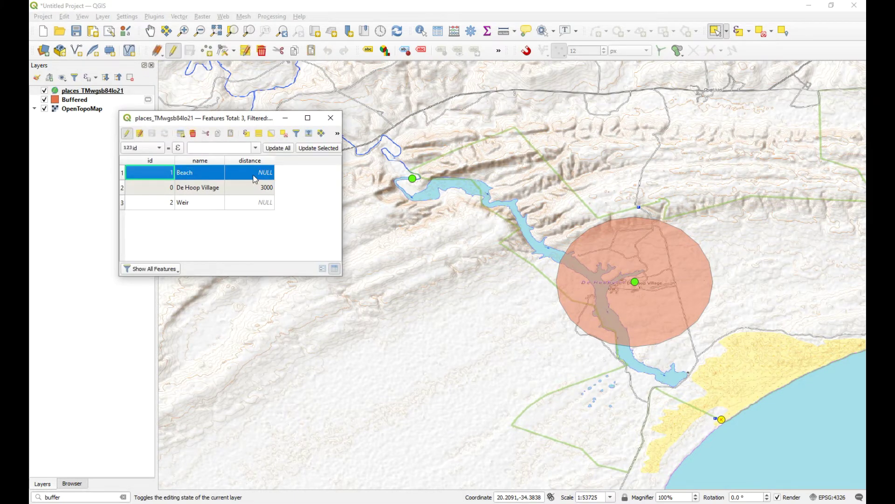
double_click(254, 174)
text(4)
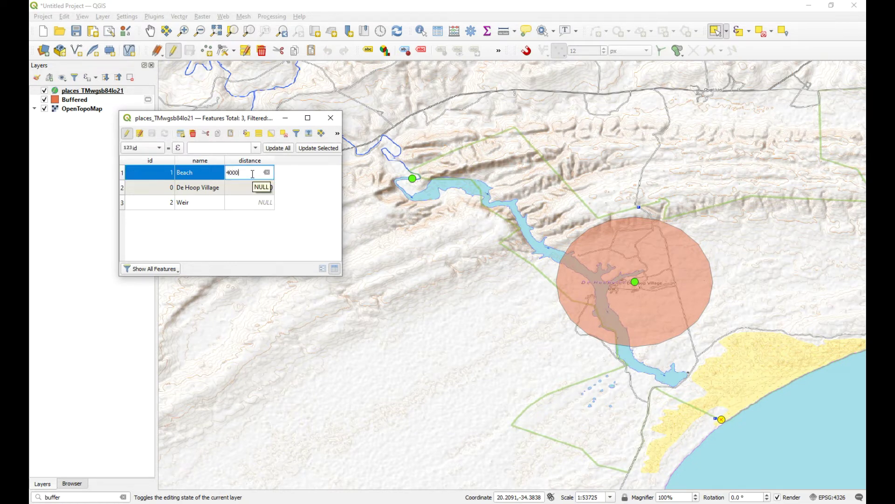
text(000)
key(Return)
double_click(253, 201)
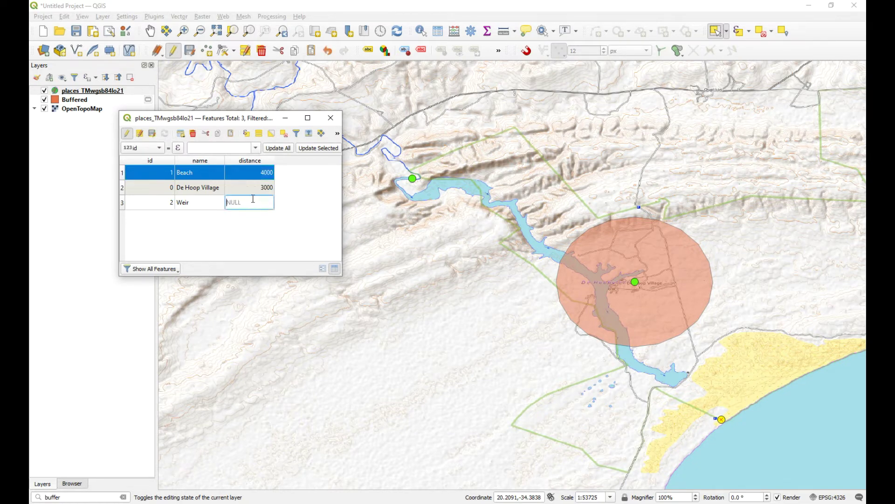
text(2000)
key(Return)
Step: Stop editing with the changes saved, close the attribute table and clear the selection of the Beach point
click(127, 135)
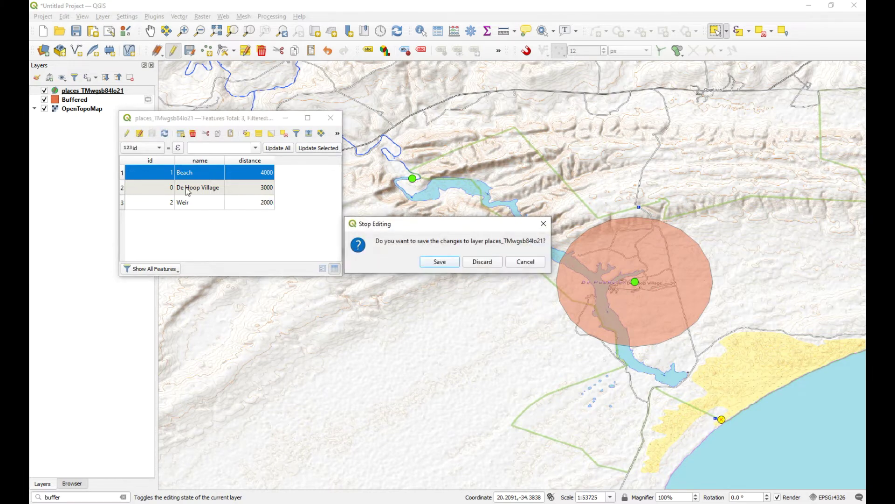
click(438, 261)
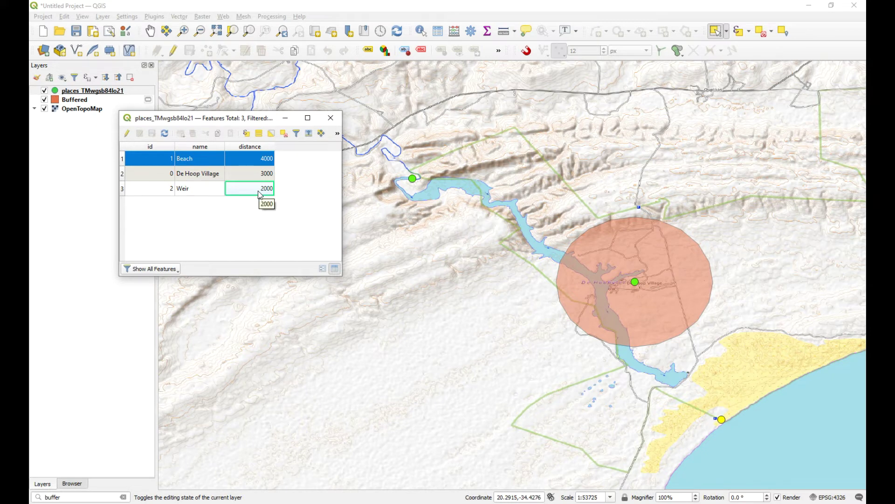
click(334, 121)
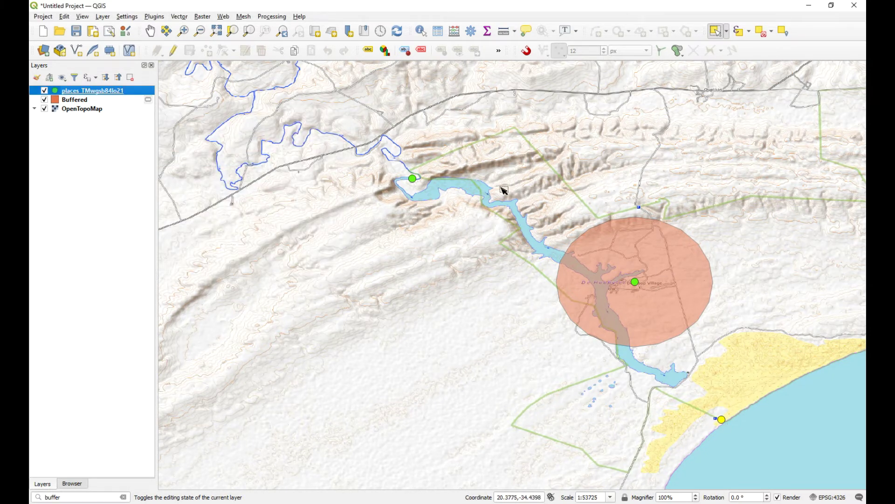
click(688, 133)
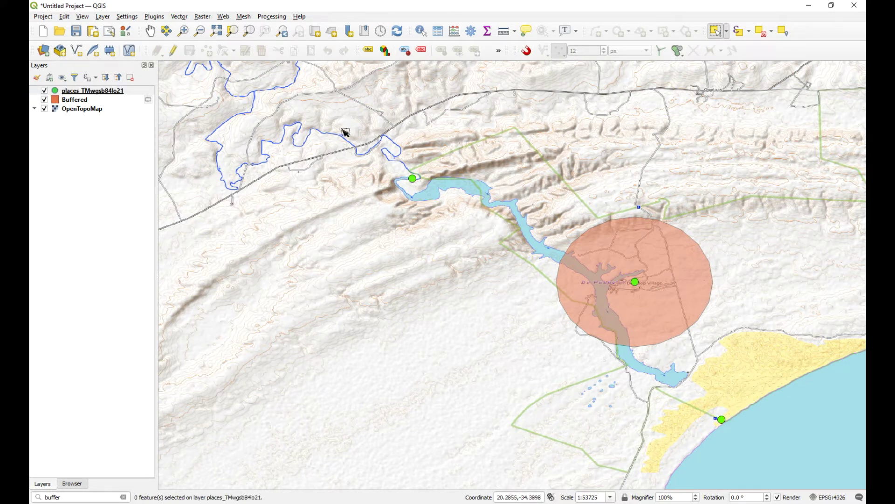
click(75, 497)
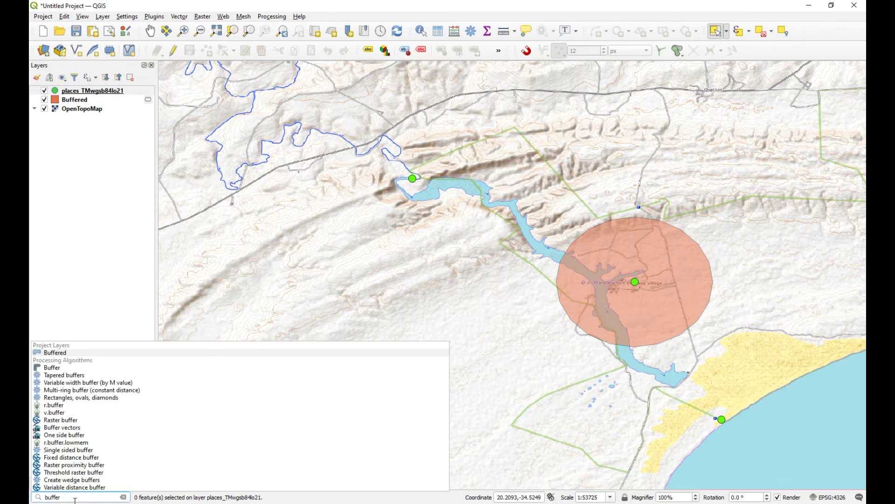
click(65, 369)
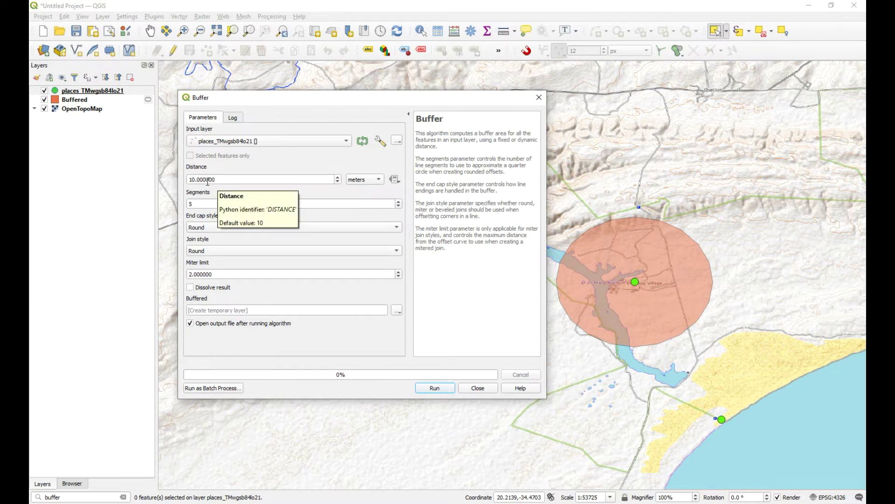
click(539, 97)
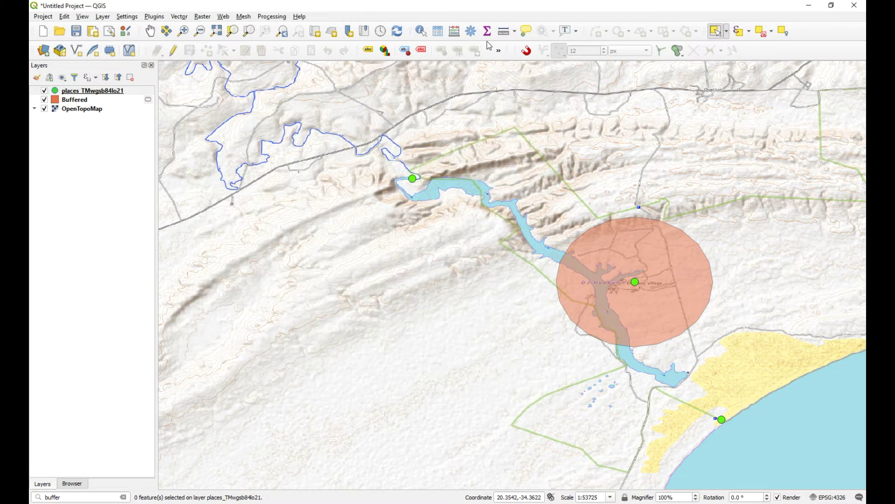
Step: Search the Processing Toolbox for buffer and open the SAGA Variable distance buffer tool
click(470, 32)
click(691, 92)
text(uffers)
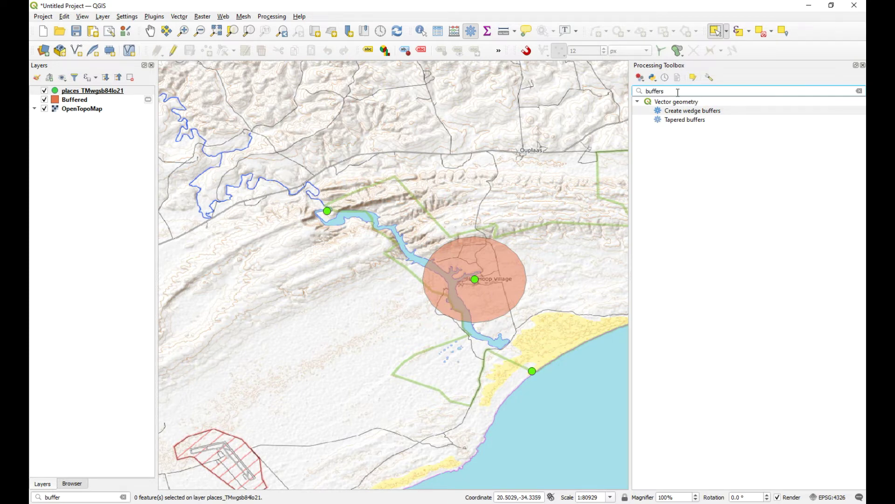
key(BackSpace)
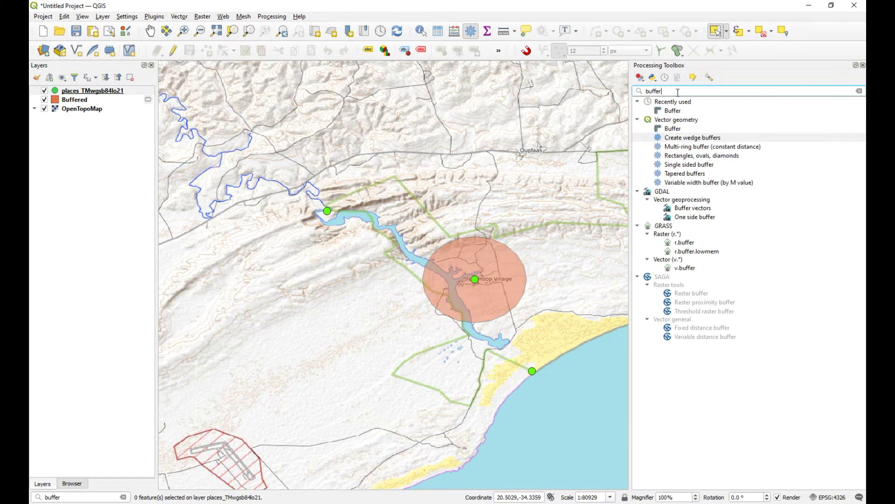
click(679, 338)
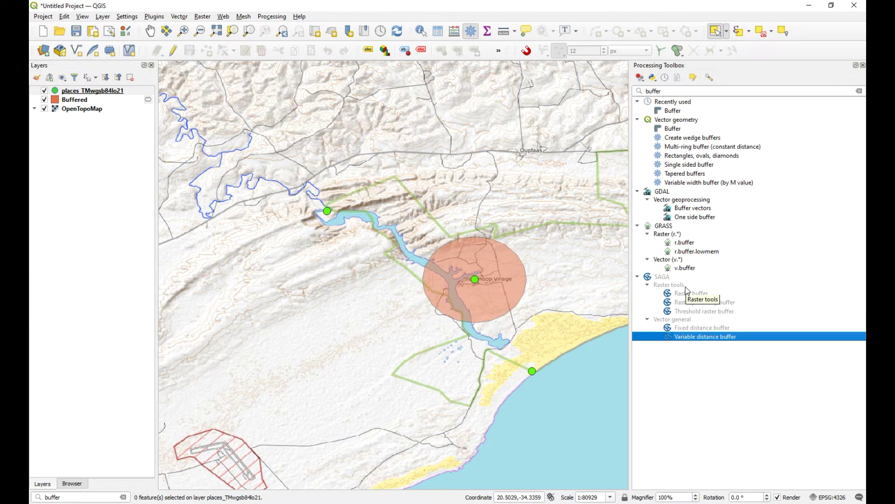
double_click(691, 337)
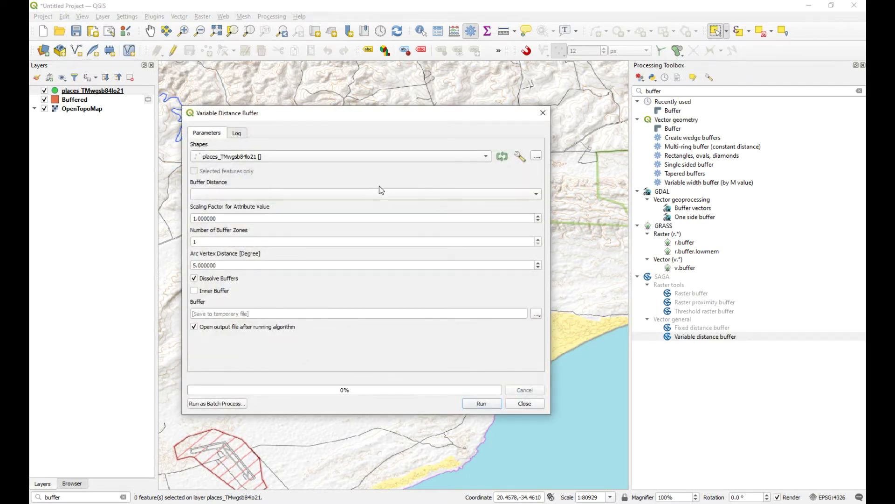
Step: Create variable distance buffers of places_TMwgsb84lo21 from its distance field and place the points layer above the Buffer layer
drag(334, 116, 327, 99)
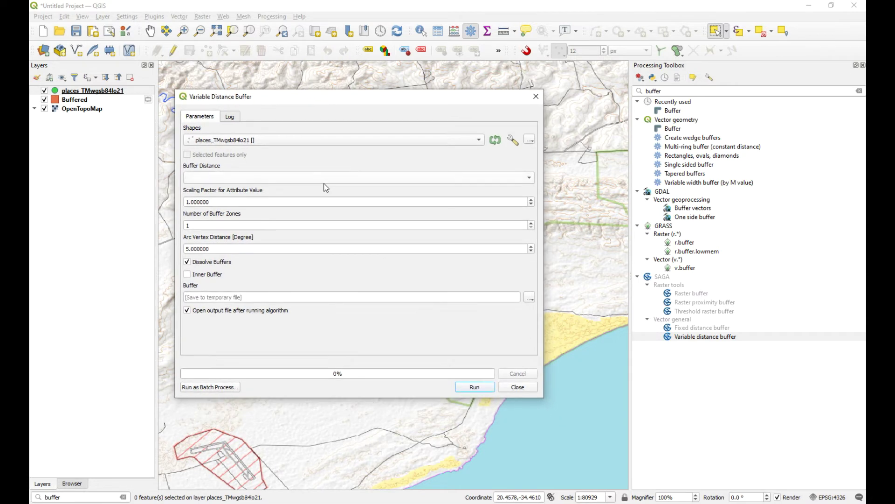
click(298, 178)
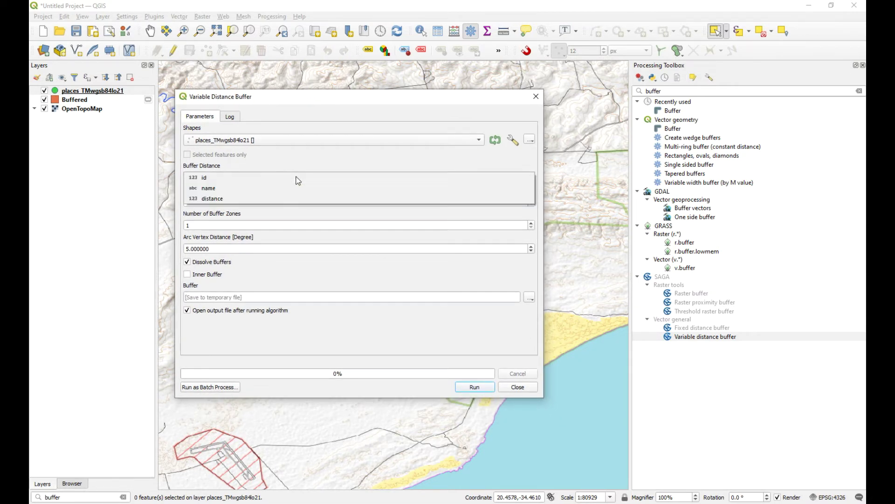
click(222, 199)
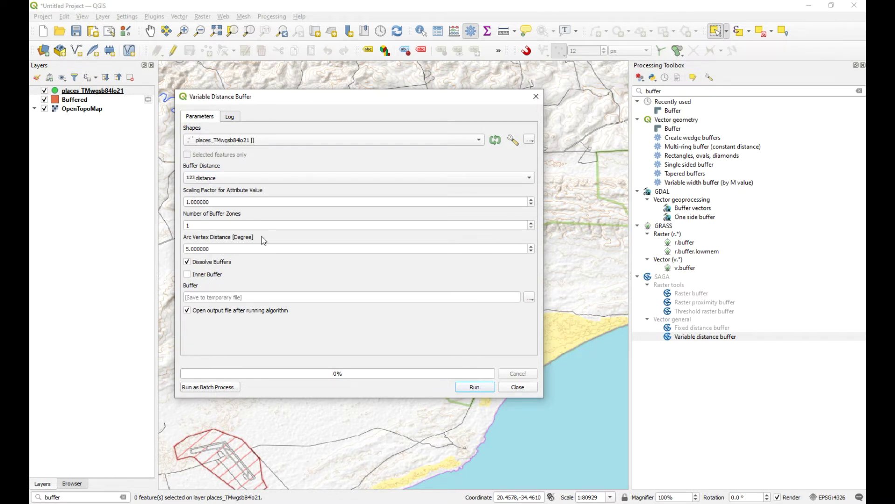
click(235, 248)
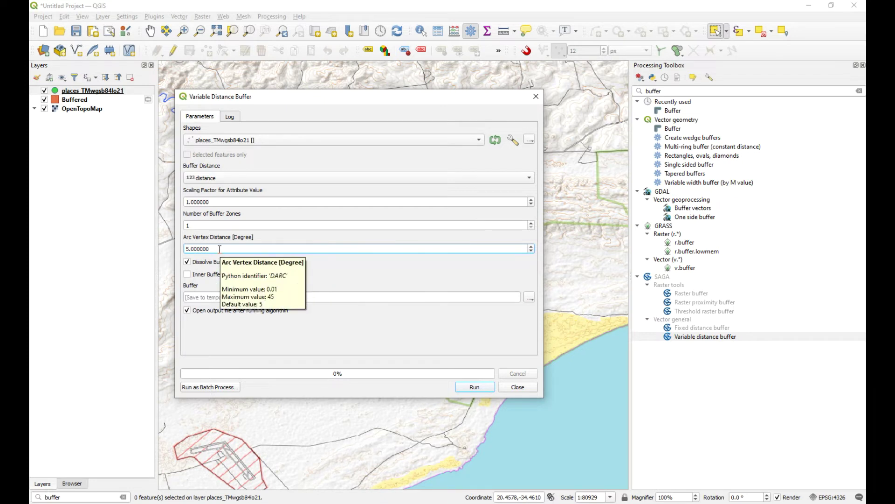
drag(219, 249, 192, 256)
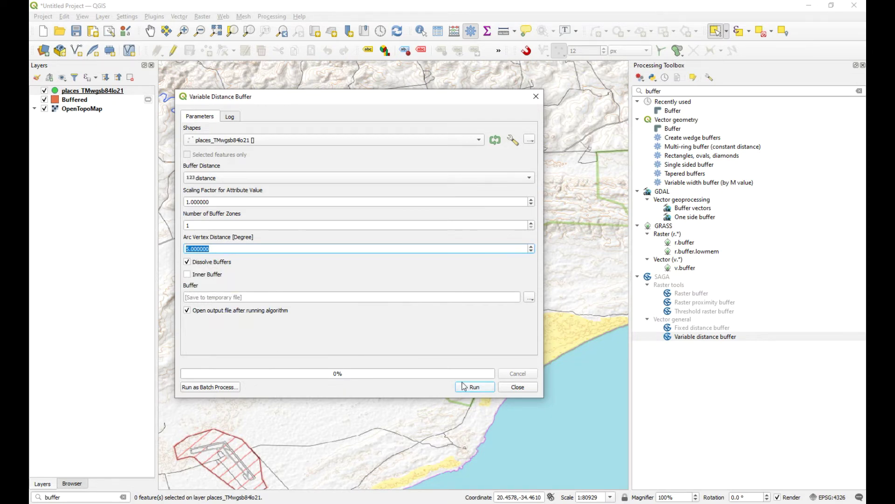
click(478, 386)
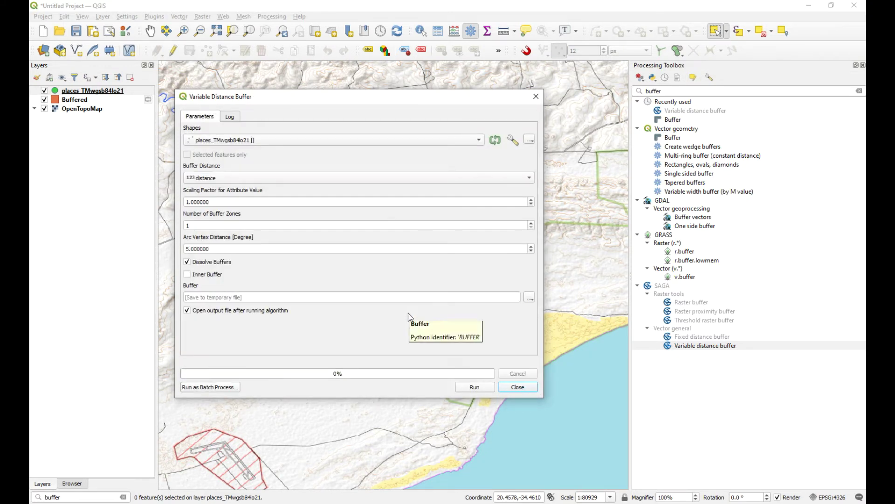
drag(335, 101, 376, 122)
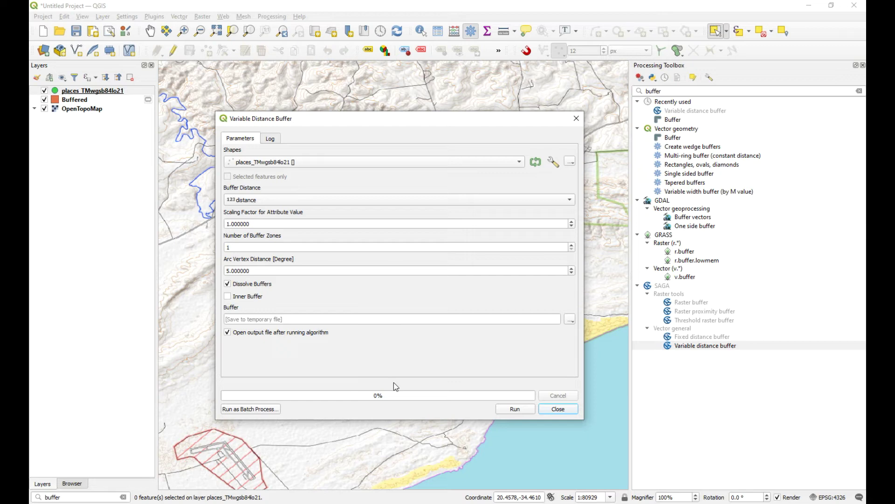
click(558, 409)
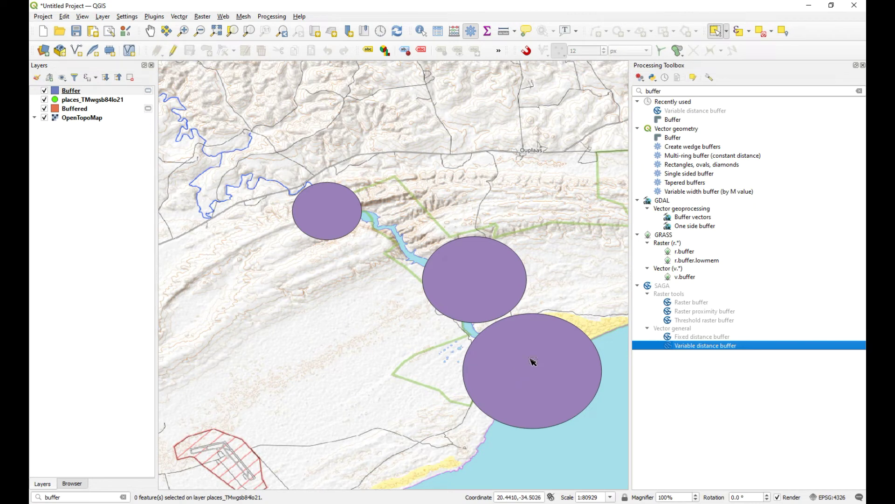
drag(85, 101, 86, 93)
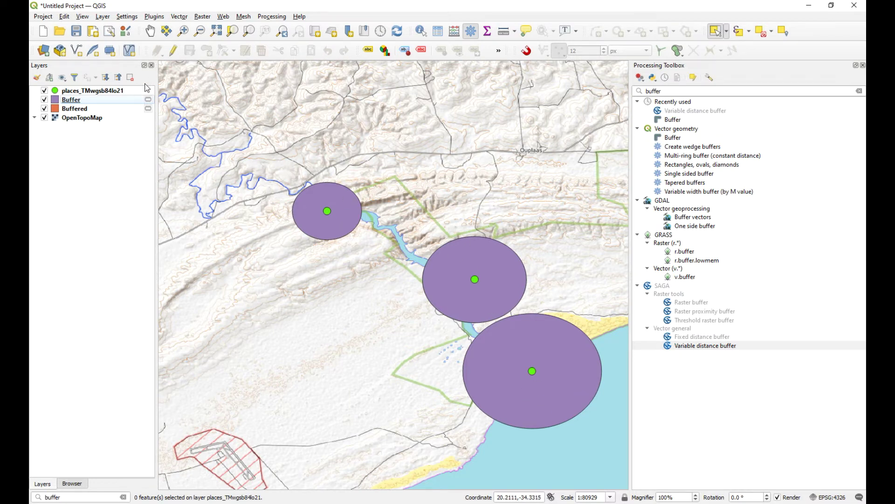
Step: Remove both the Buffer and Buffered layers from the project
shift+click(90, 110)
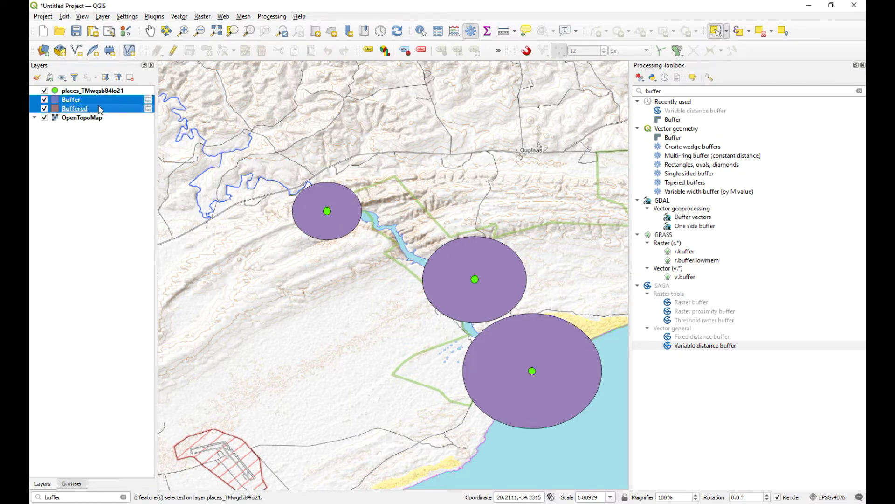
right_click(98, 107)
click(168, 196)
click(431, 270)
Step: Put places_TMwgsb84lo21 into edit mode, open its attribute table and set the distance of Beach to 5000
click(102, 92)
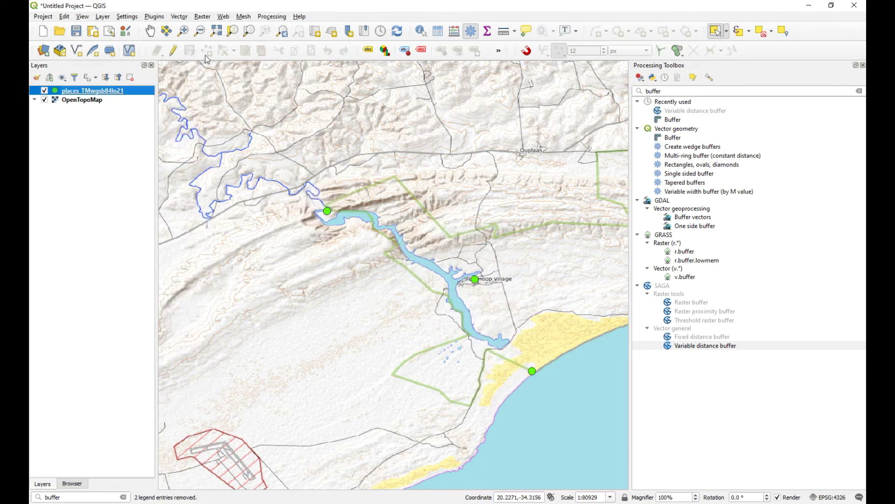
click(173, 51)
click(206, 50)
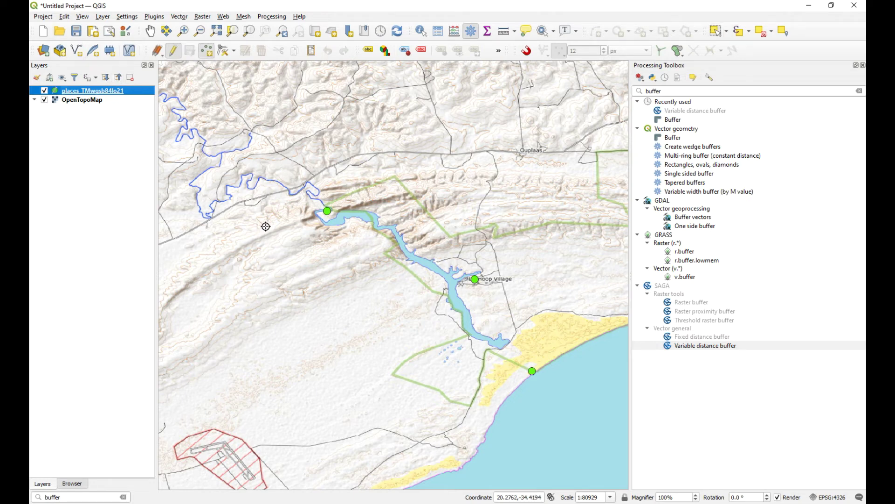
click(452, 33)
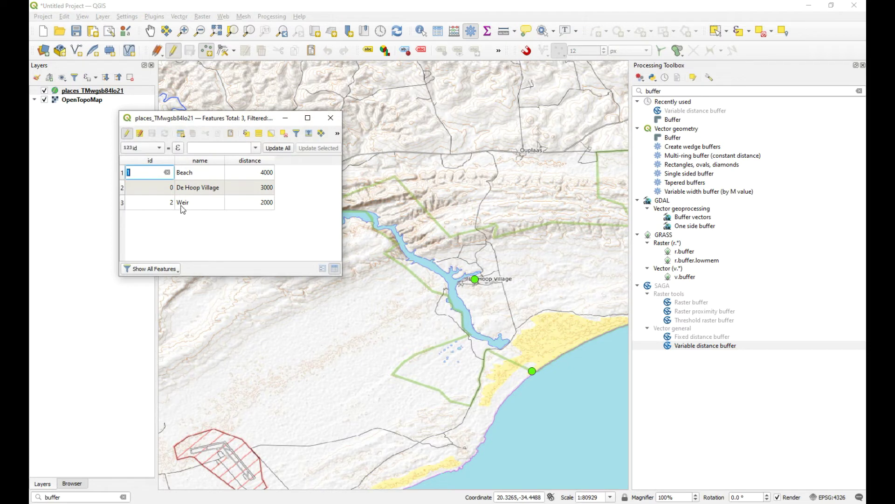
double_click(258, 172)
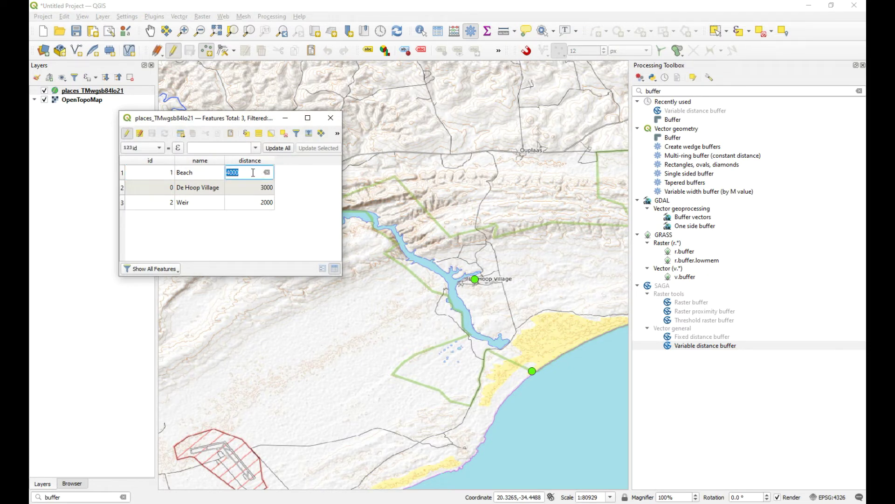
text(5000)
double_click(243, 187)
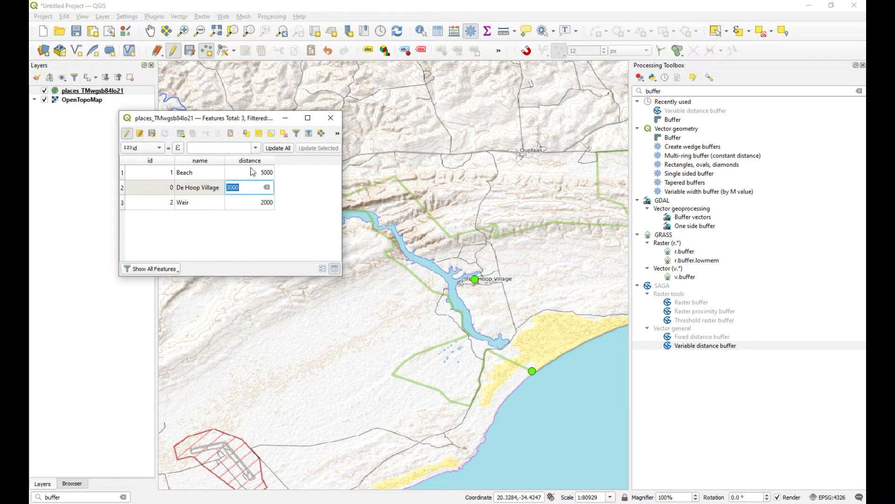
Step: Save the edited Beach distance, stop editing the layer and close its attribute table
click(127, 133)
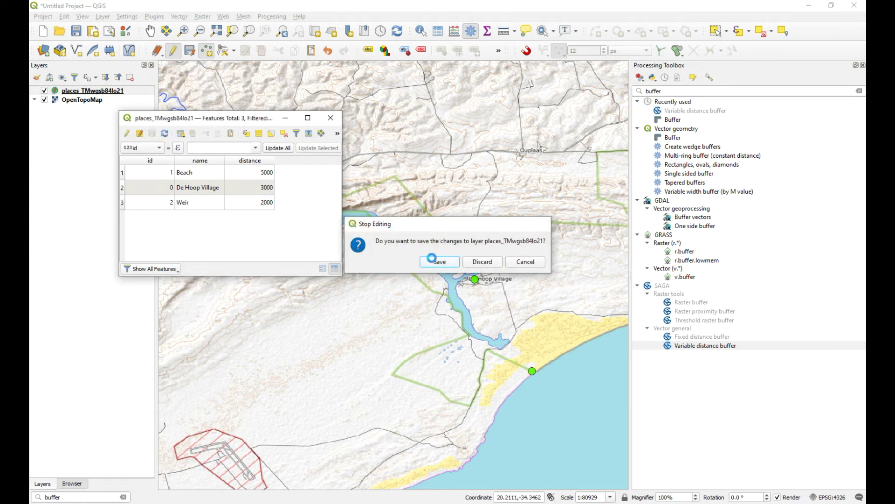
click(438, 262)
click(331, 117)
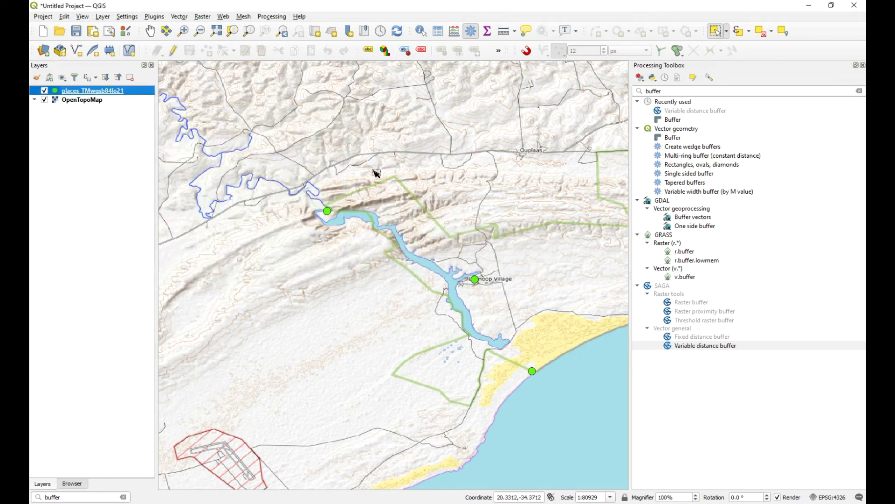
Step: Run Variable distance buffer again on places_TMwgsb84lo21, using the distance field as the buffer distance
double_click(687, 346)
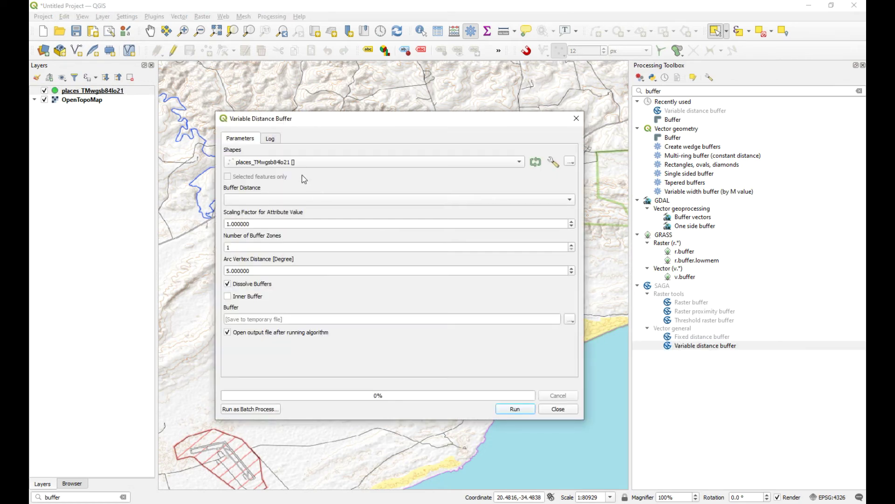
click(317, 201)
click(280, 220)
click(515, 410)
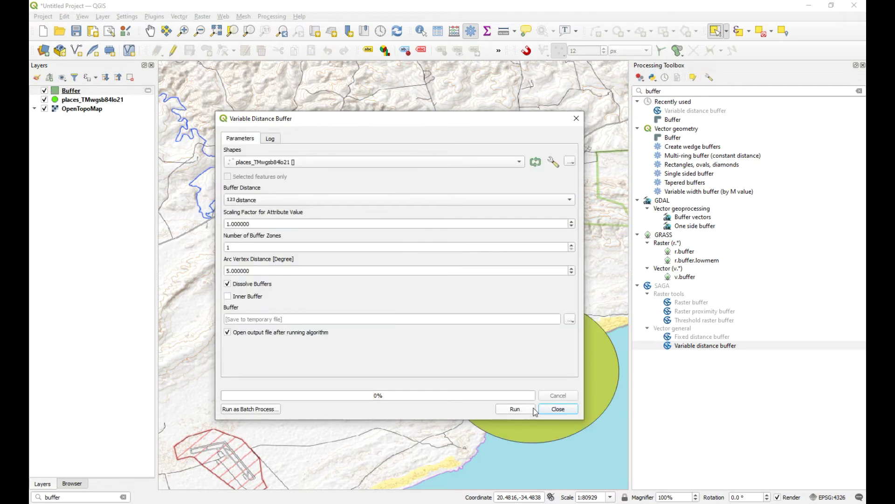
Step: Close the finished Variable distance buffer run, reopen the tool to review its Dissolve Buffers option, and close it without running
click(553, 410)
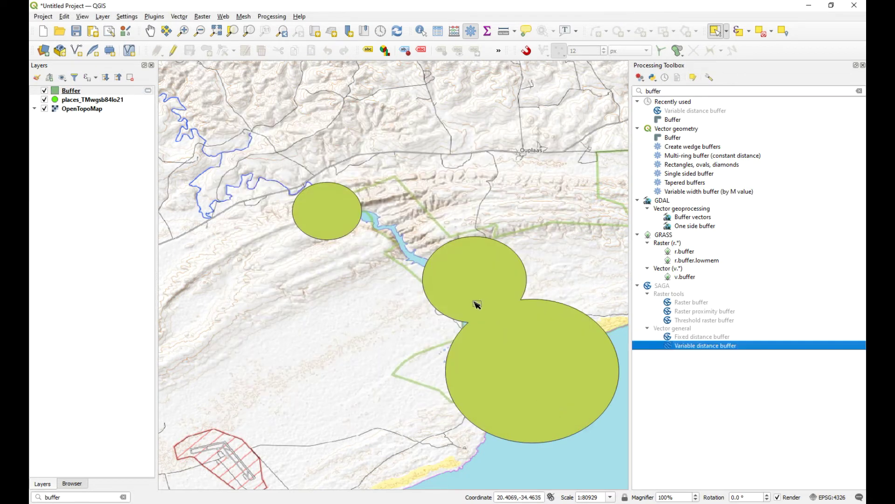
double_click(693, 346)
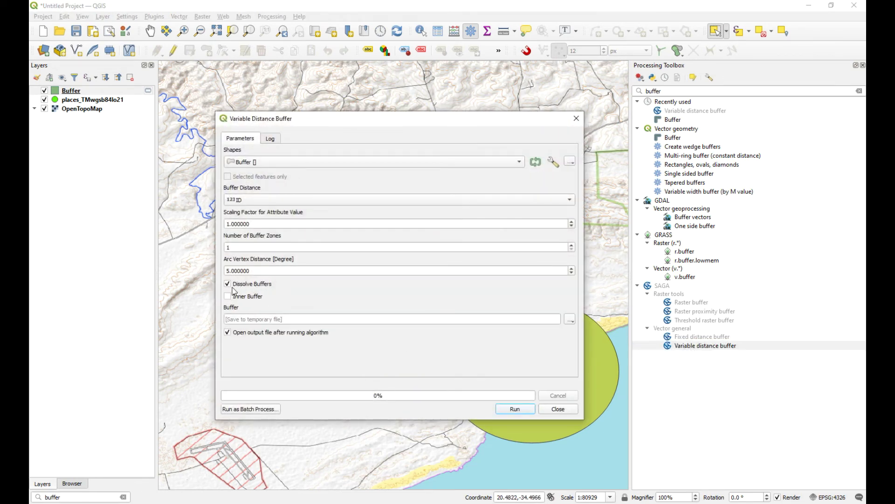
drag(390, 122, 174, 93)
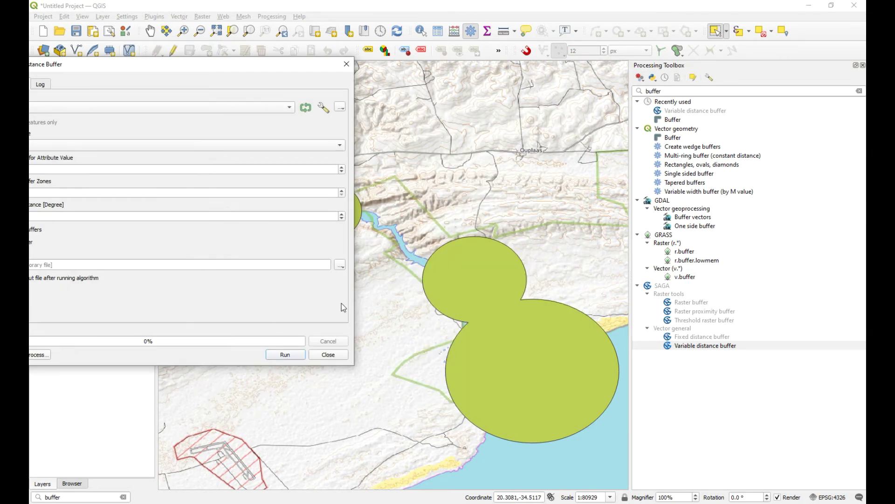
drag(269, 69, 371, 87)
click(422, 76)
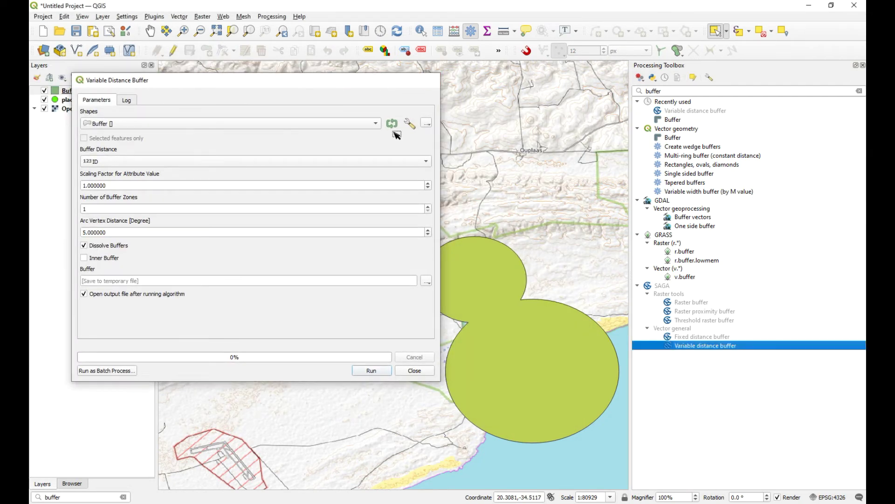
Step: Inspect the Buffer layer's attribute table, select the buffer feature on the map to see its extent, and clear the selection
click(437, 30)
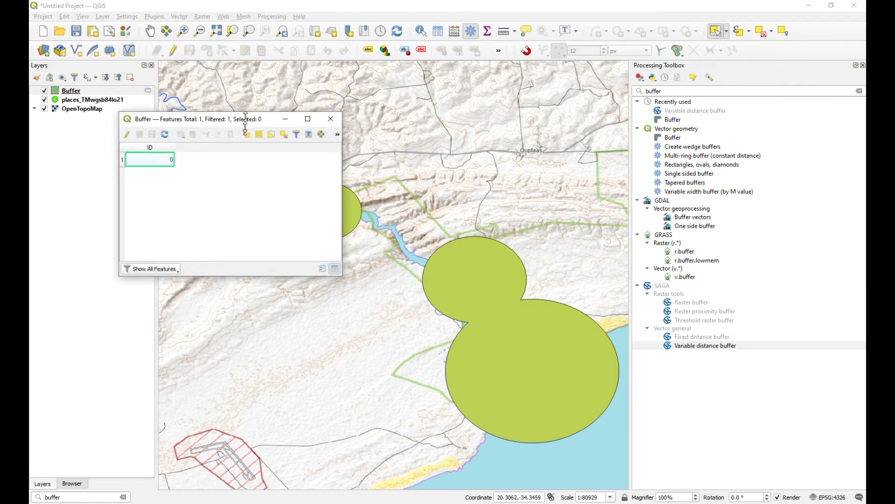
drag(248, 111, 200, 149)
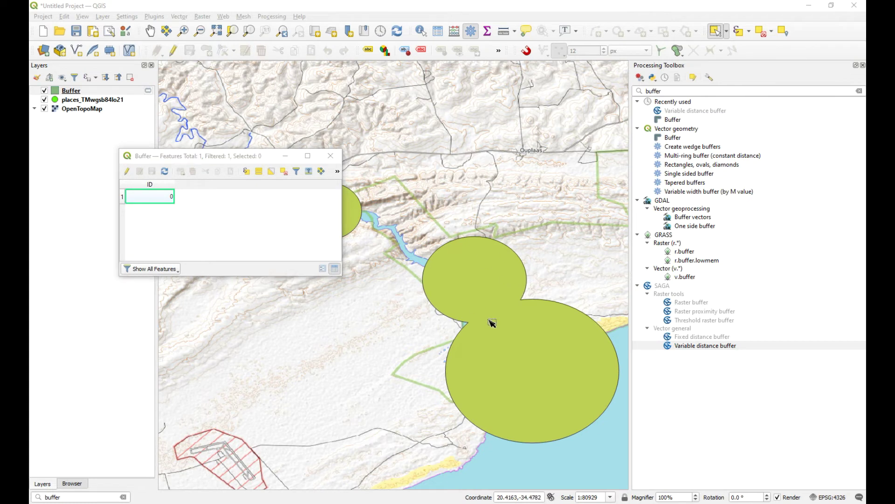
click(490, 315)
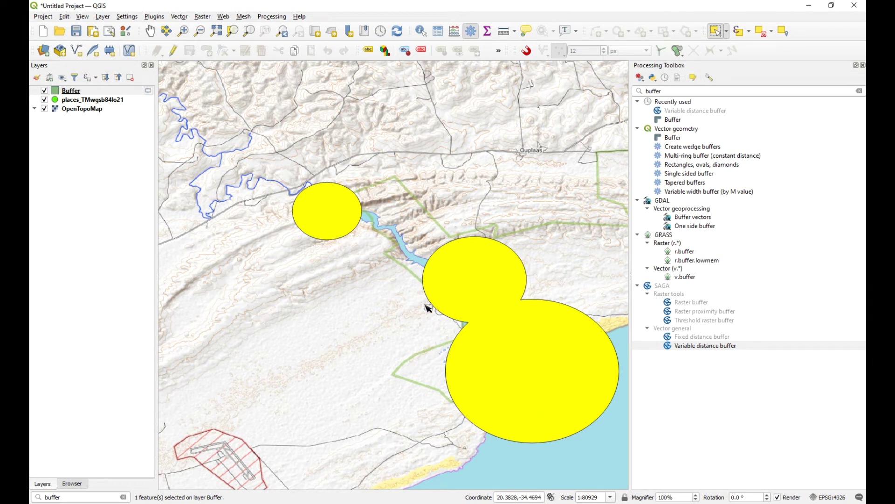
click(347, 325)
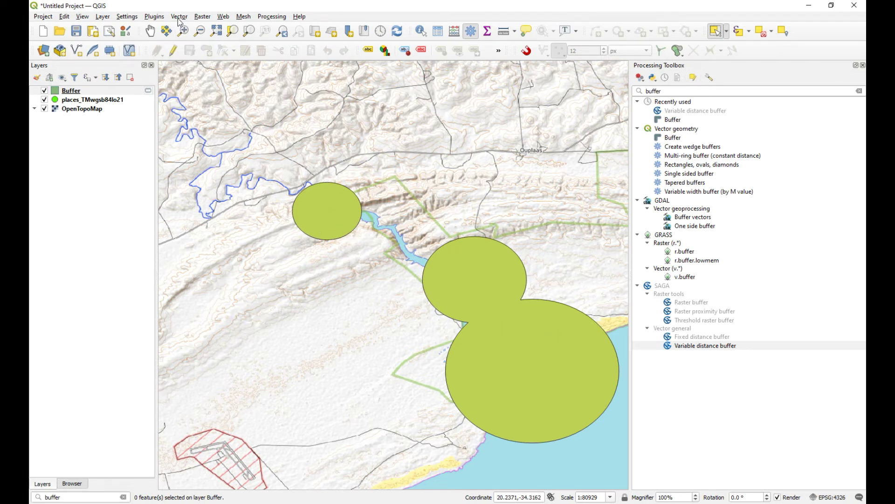
Step: Search the processing algorithms for multi and replace the search term with single
click(651, 91)
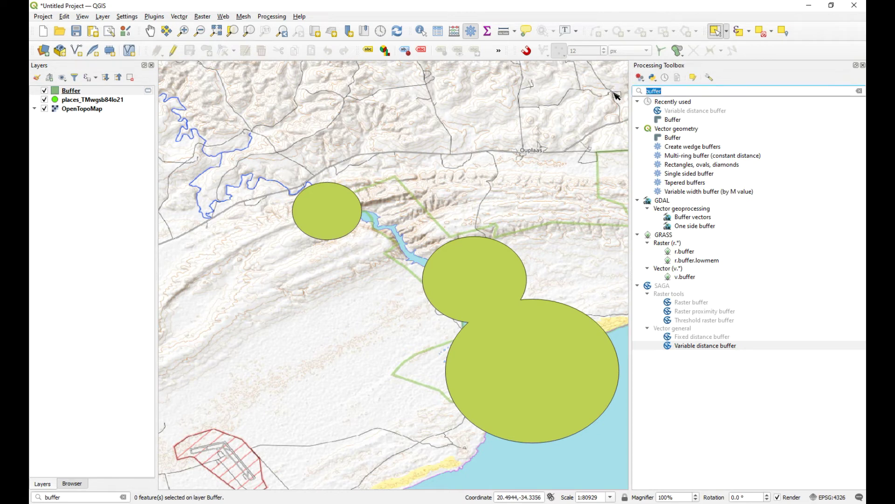
text(m)
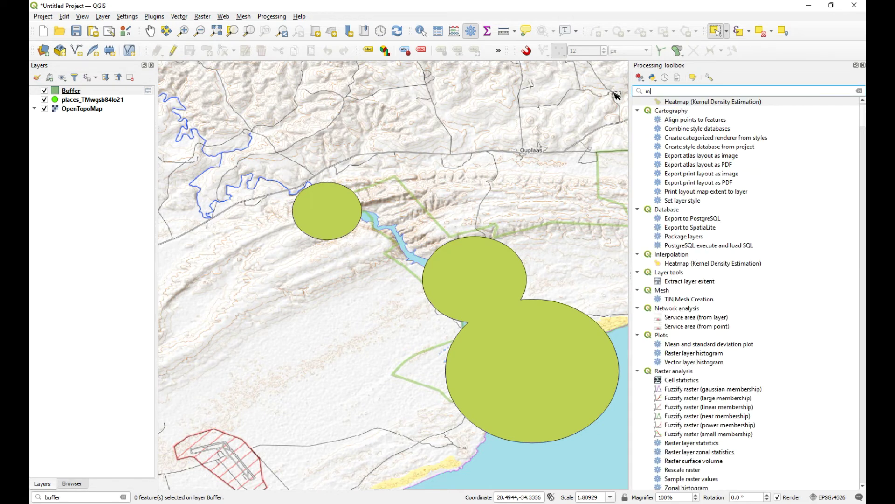
text(ul)
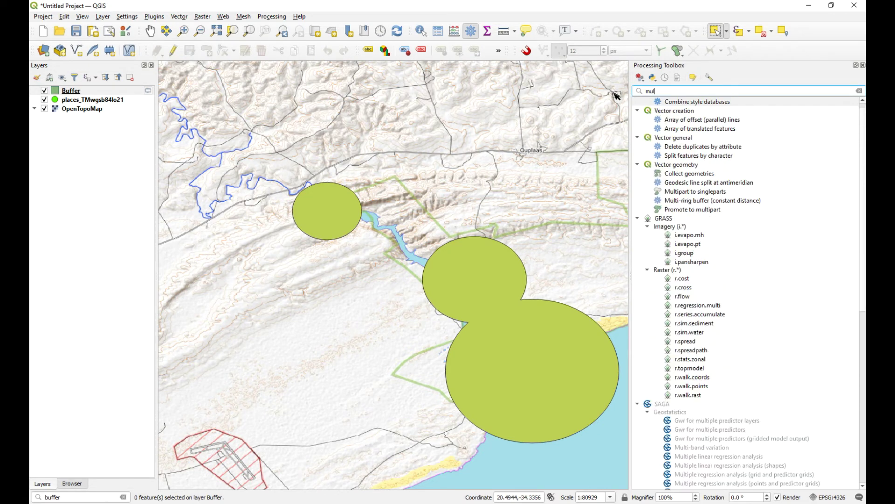
text(ti)
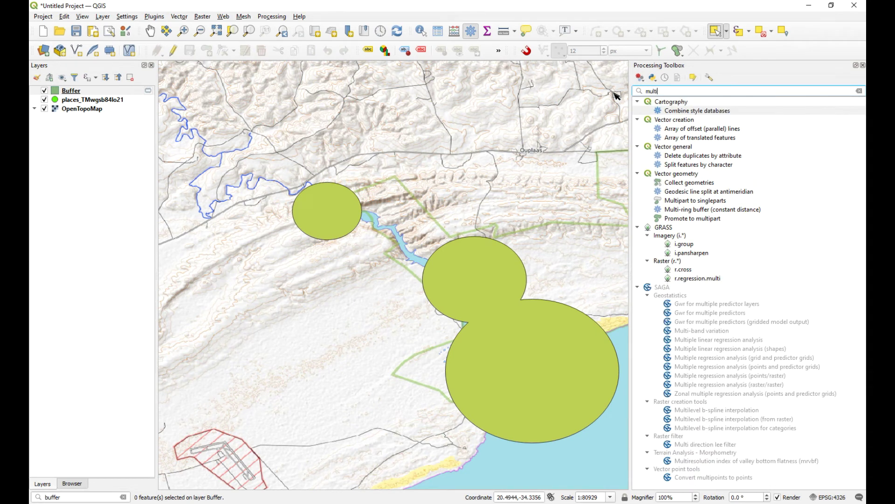
drag(679, 92, 644, 95)
text(single)
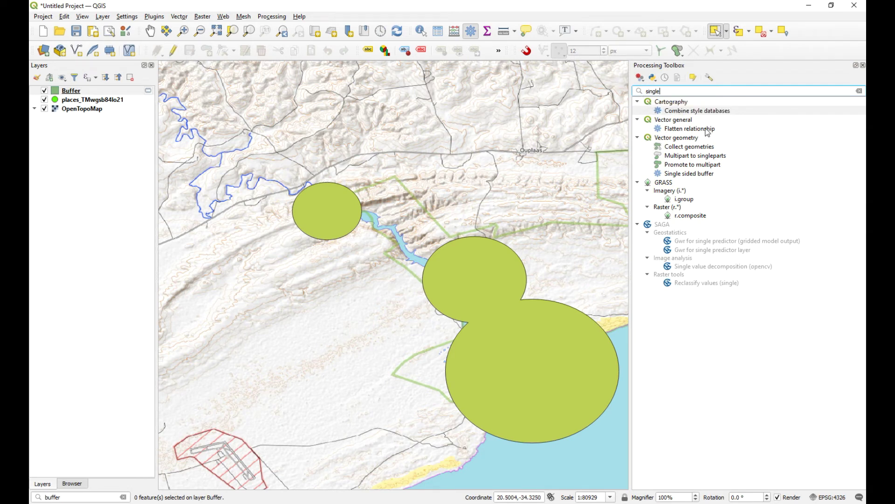
Step: Run Multipart to singleparts on the Buffer layer with a temporary output layer, and close the tool
double_click(667, 156)
drag(332, 100, 367, 247)
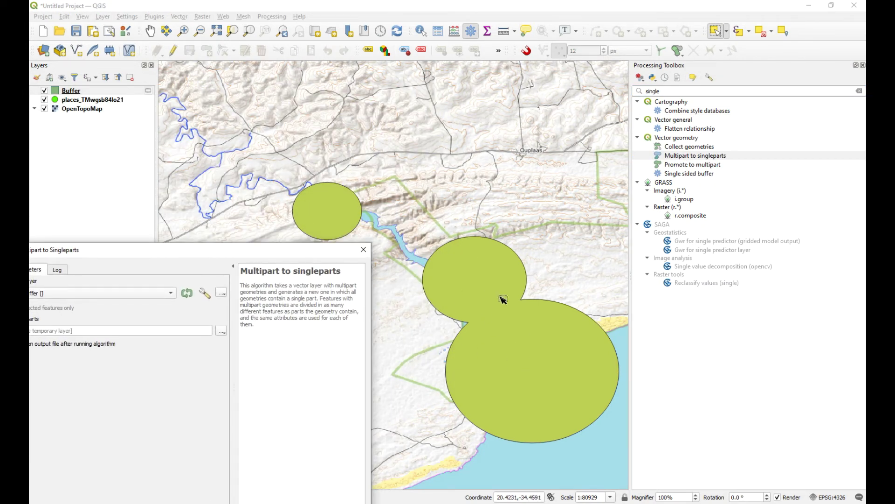
drag(234, 251, 311, 126)
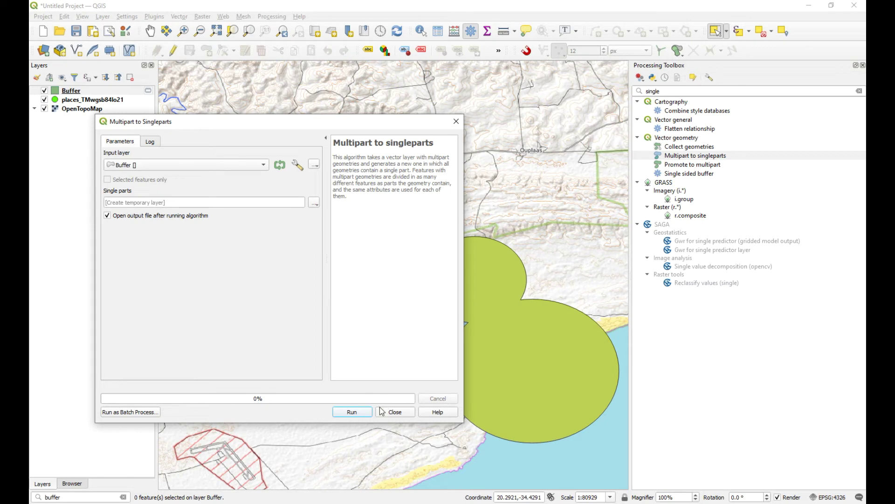
click(353, 412)
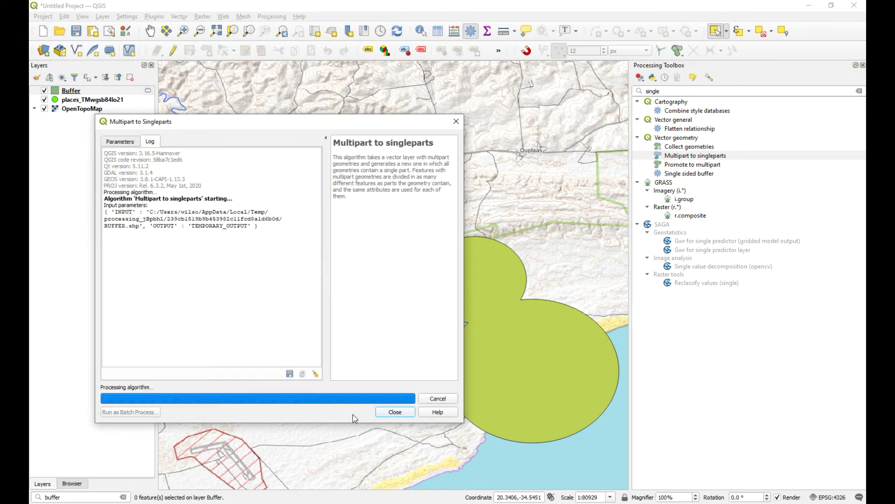
click(387, 414)
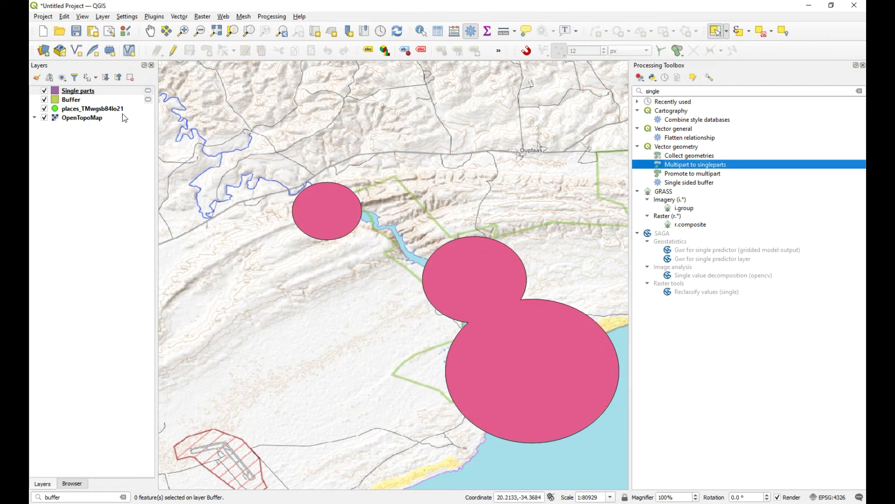
Step: Open the attribute table of the Single parts layer, switch the layer to edit mode and widen the table window
right_click(70, 90)
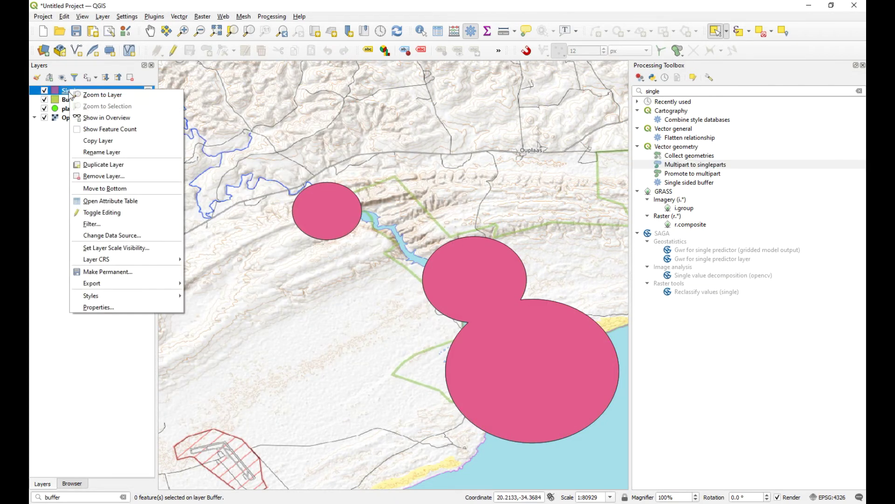
click(145, 207)
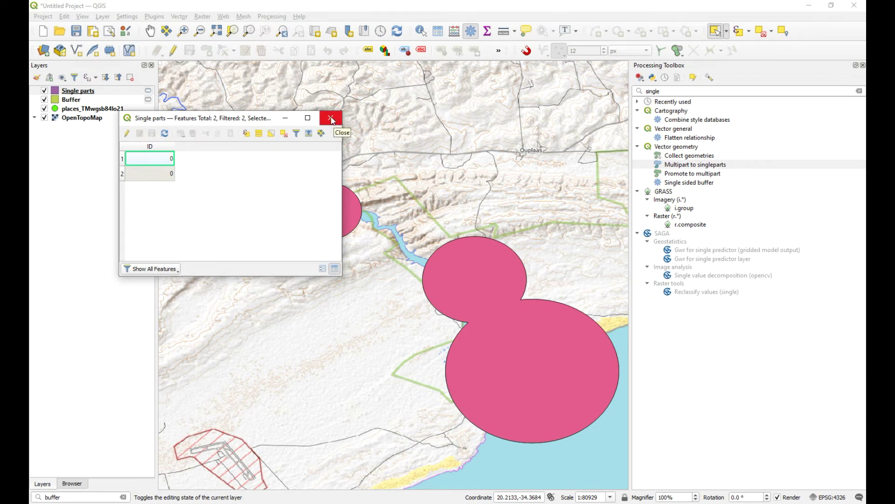
drag(245, 123, 258, 192)
drag(376, 295, 496, 294)
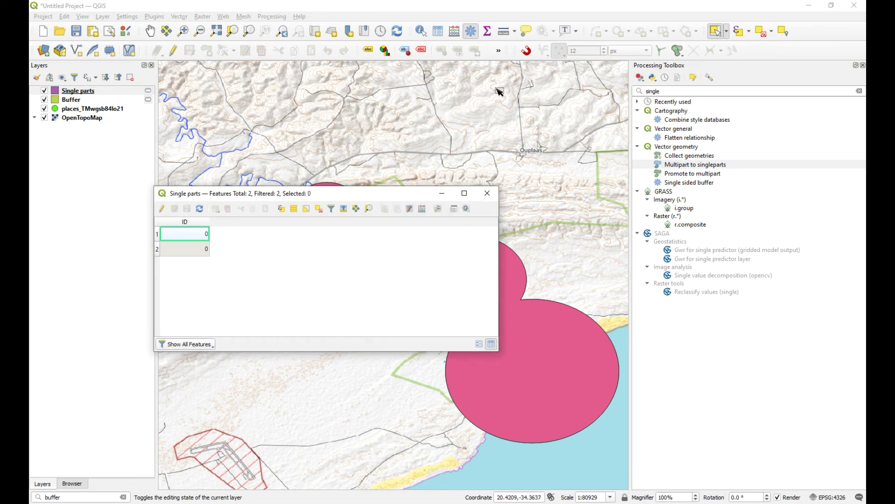
click(437, 36)
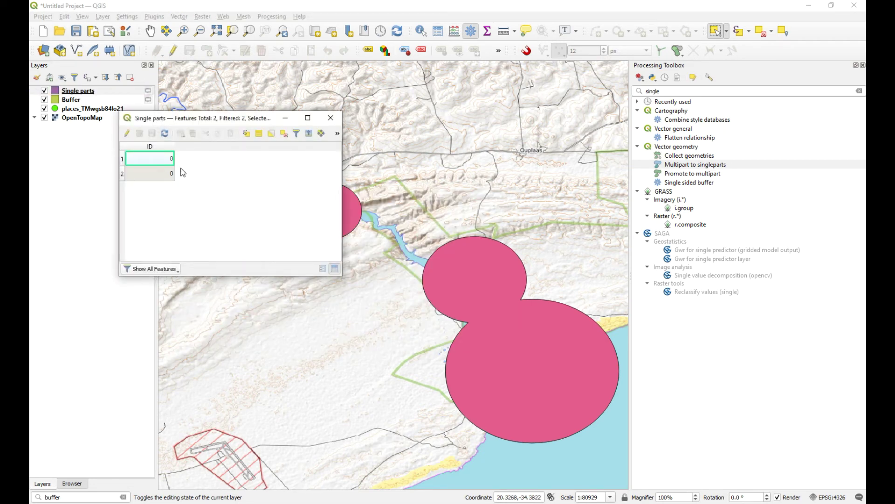
click(127, 133)
drag(343, 173, 581, 206)
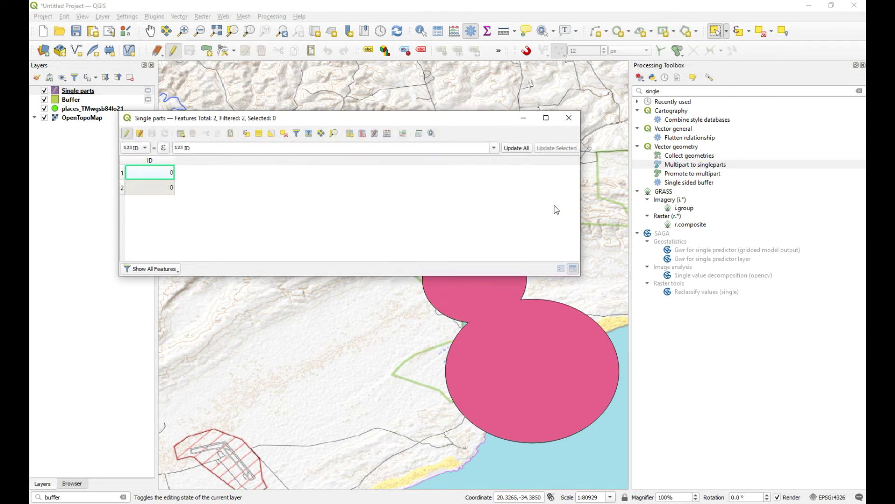
Step: Create a decimal (real) field areaHA with precision 1 in Single parts, calculated with the expression $area/10000
click(350, 133)
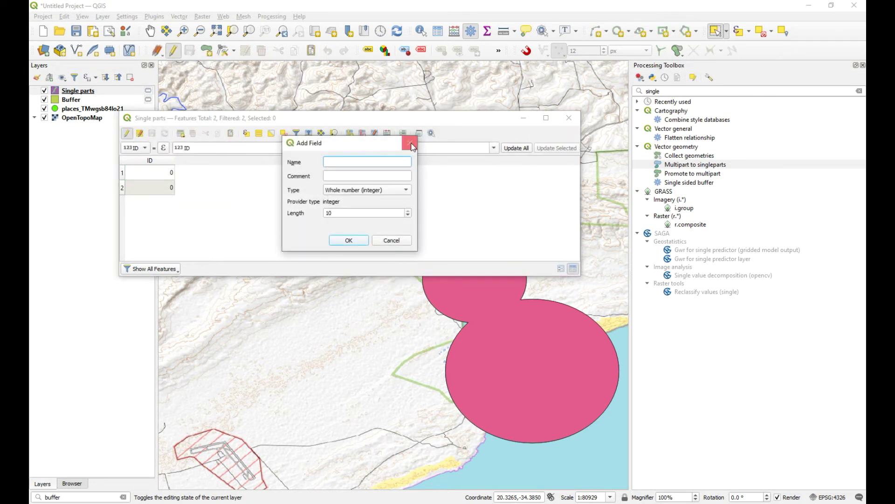
key(Escape)
click(387, 134)
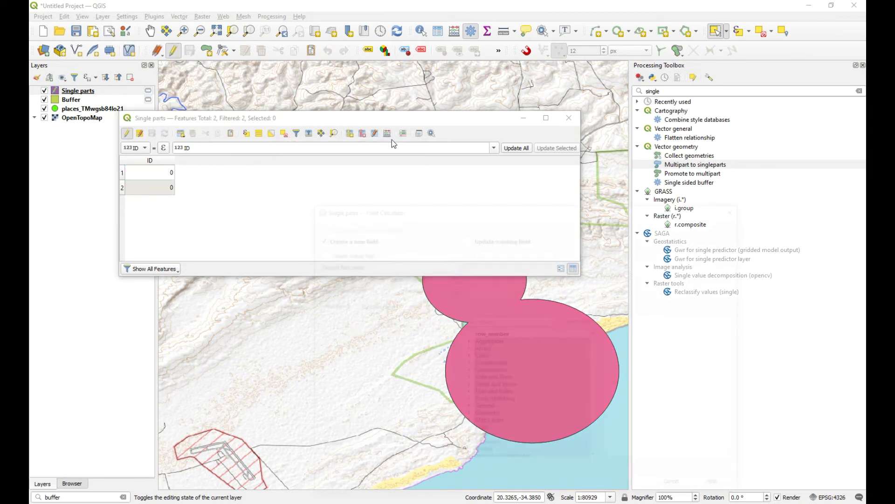
drag(482, 207, 449, 153)
click(360, 209)
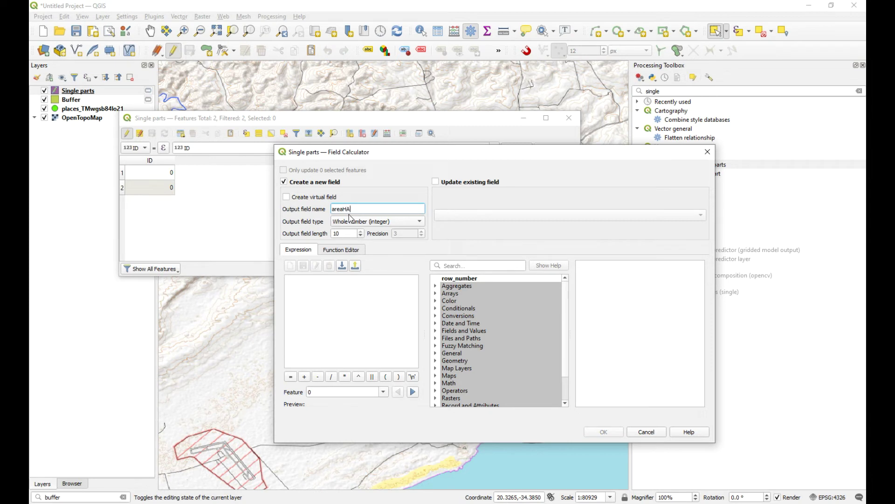
click(397, 221)
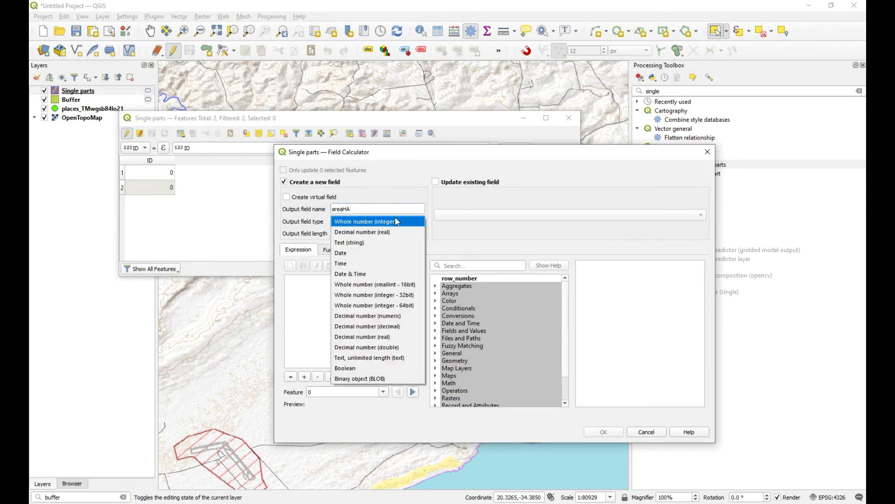
click(374, 232)
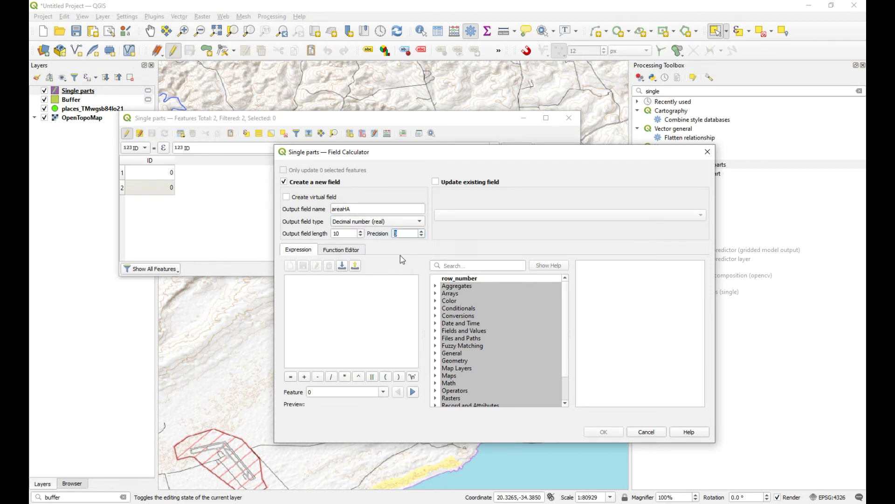
click(376, 313)
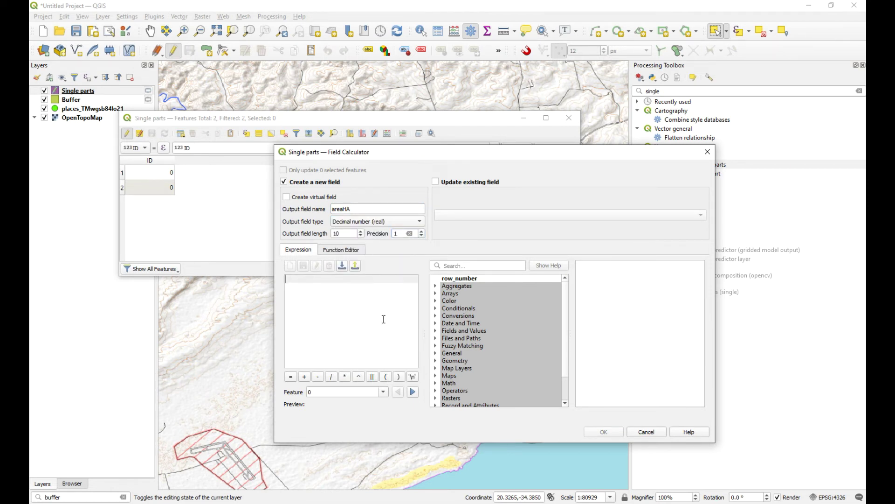
text($area)
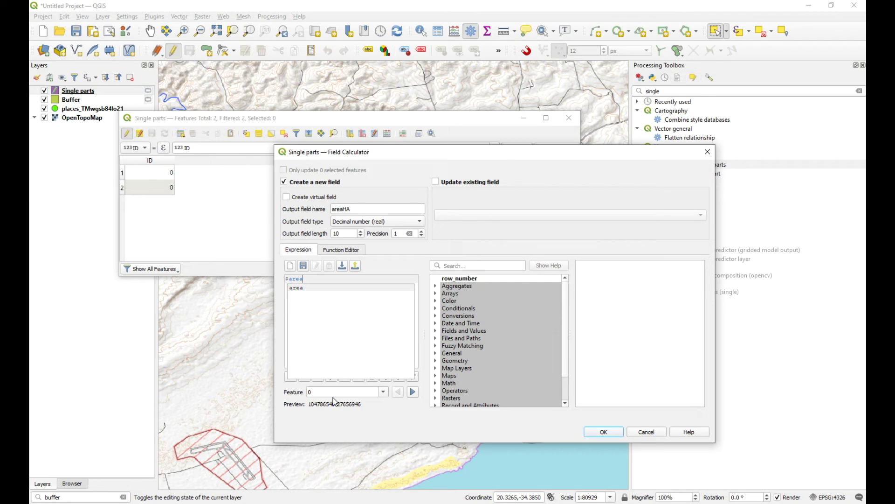
text(/10000)
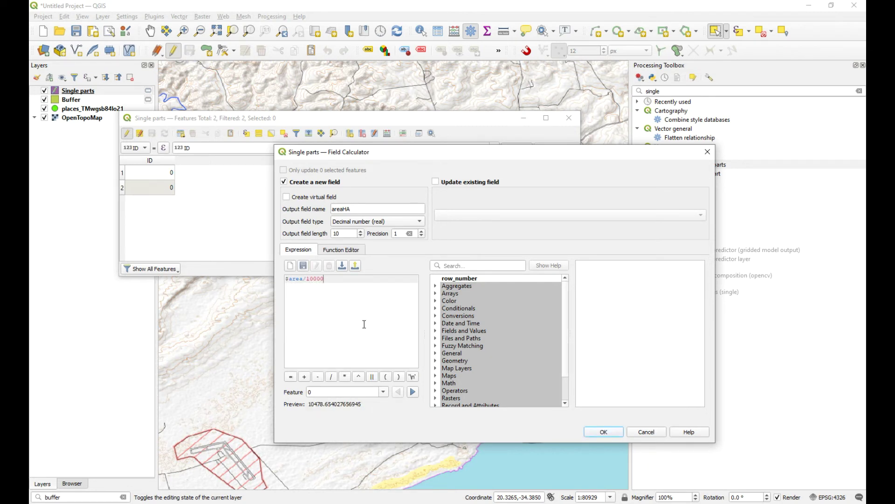
click(610, 432)
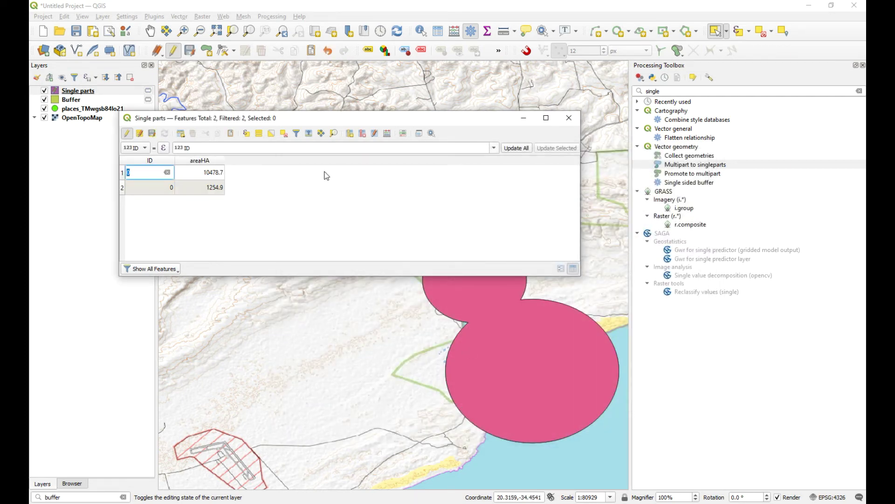
Step: Put the attribute table away and identify the small and the large Single parts polygons to read their areaHA values
drag(580, 275, 268, 201)
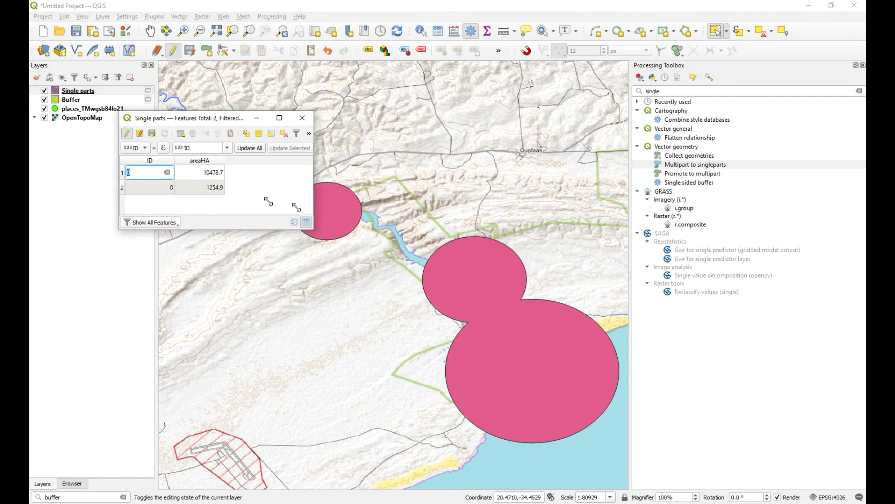
drag(194, 118, 146, 247)
click(421, 33)
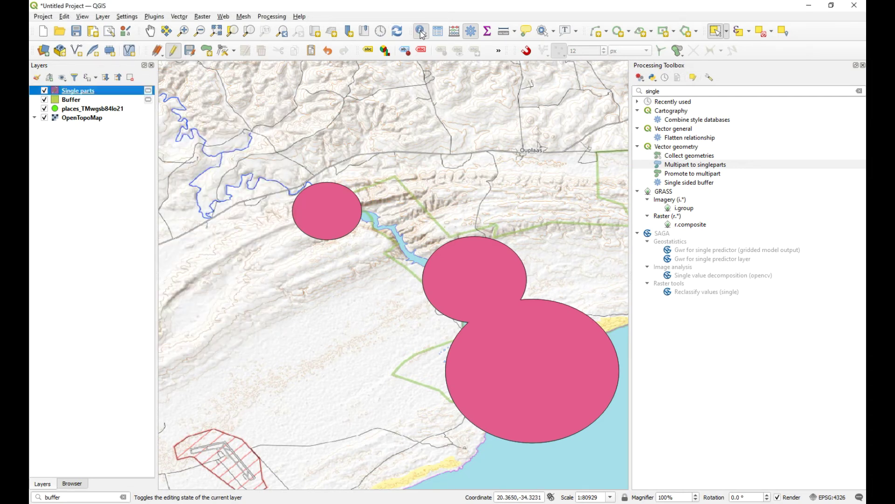
click(329, 211)
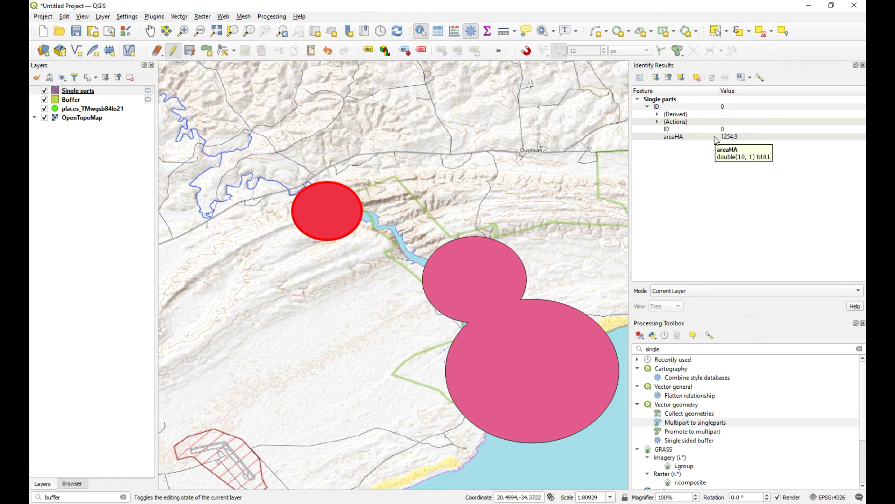
click(541, 350)
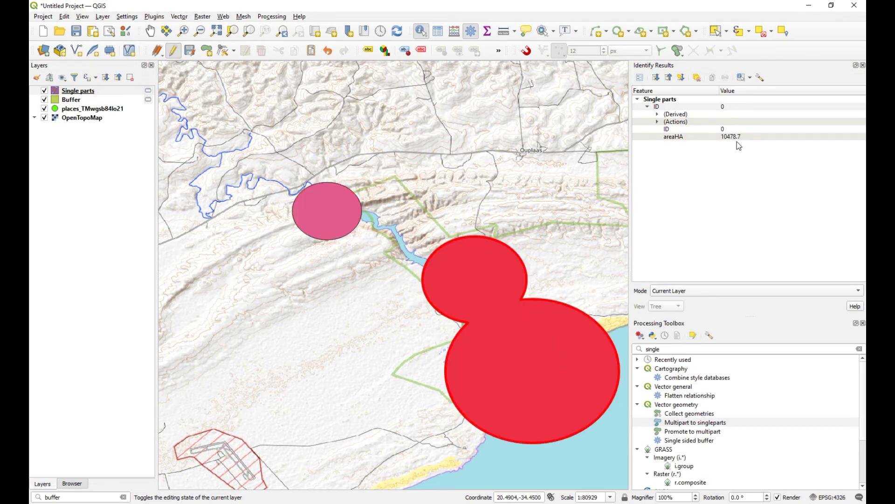
Step: Clear the identified polygon, close the identify results and search the processing tools for "buffer"
click(440, 145)
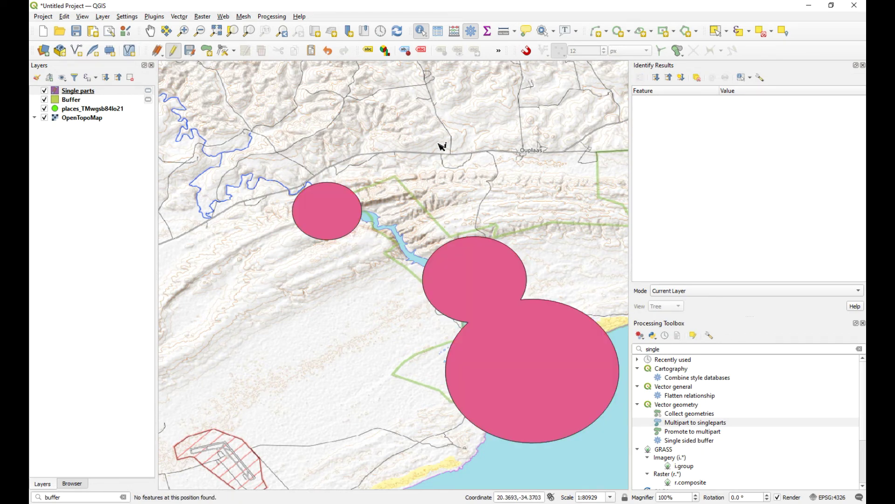
click(863, 65)
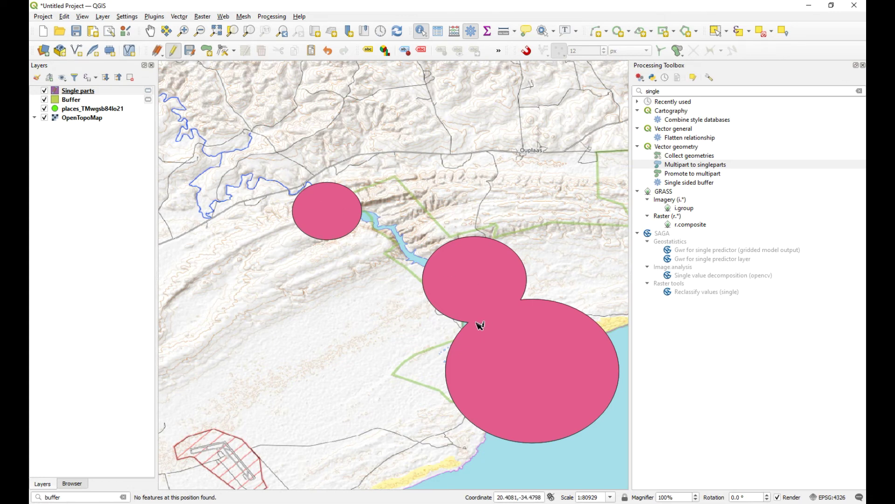
double_click(681, 90)
text(buffer)
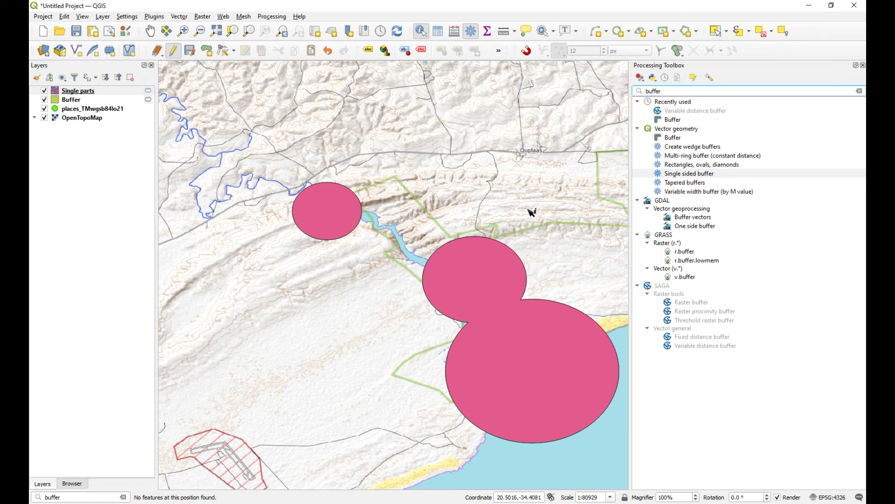
Step: Move the places_TMwgsb84lo21 layer above the polygon layers and check the distance values in its attribute table
mouse_move(88, 109)
mouse_down()
mouse_move(77, 111)
mouse_move(81, 93)
mouse_move(108, 86)
mouse_move(79, 92)
mouse_up()
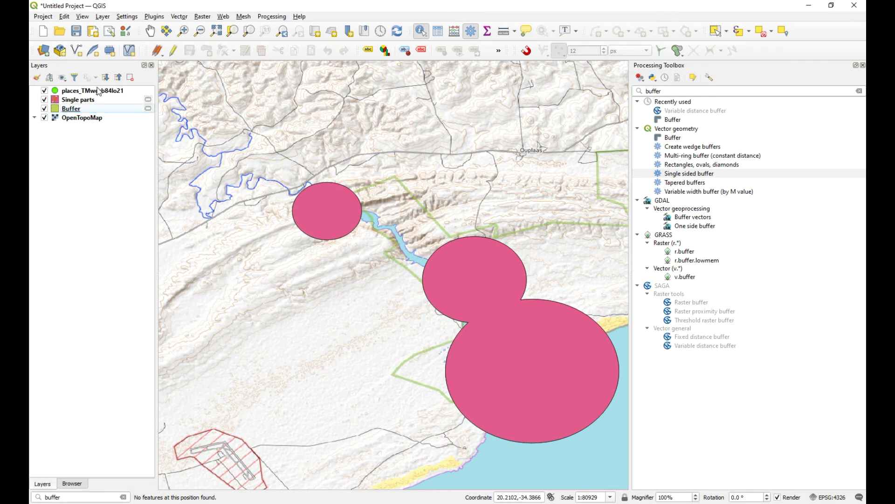
right_click(78, 92)
click(114, 201)
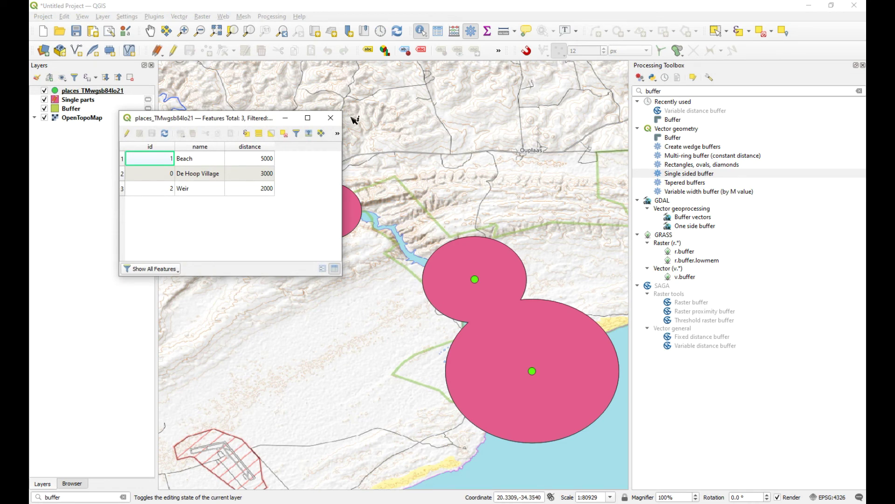
click(330, 118)
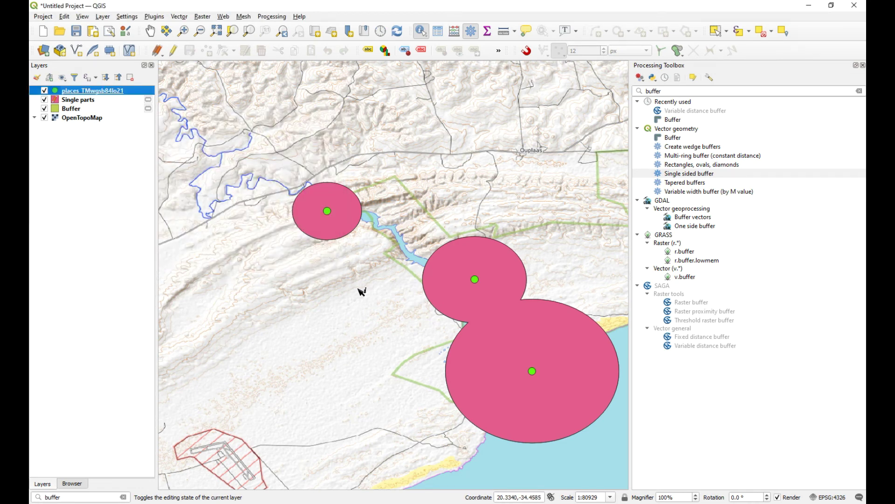
Step: Finish editing the Single parts layer and save its edits
click(139, 100)
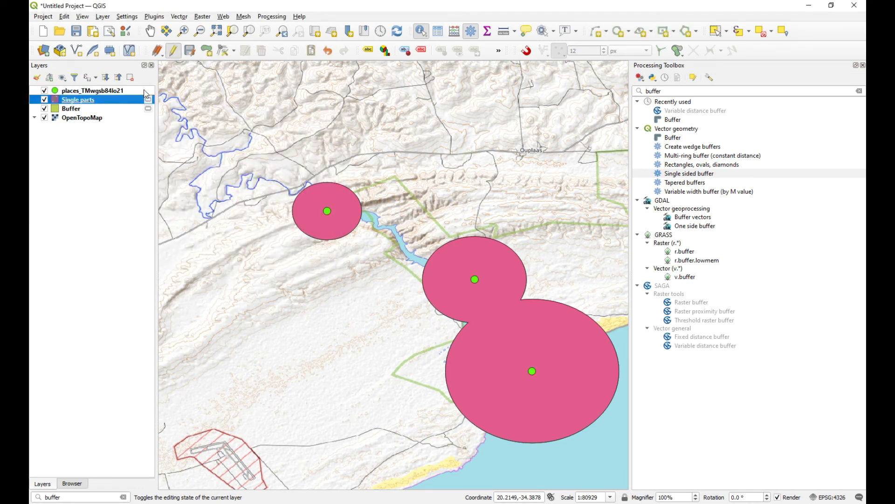
click(174, 51)
click(425, 263)
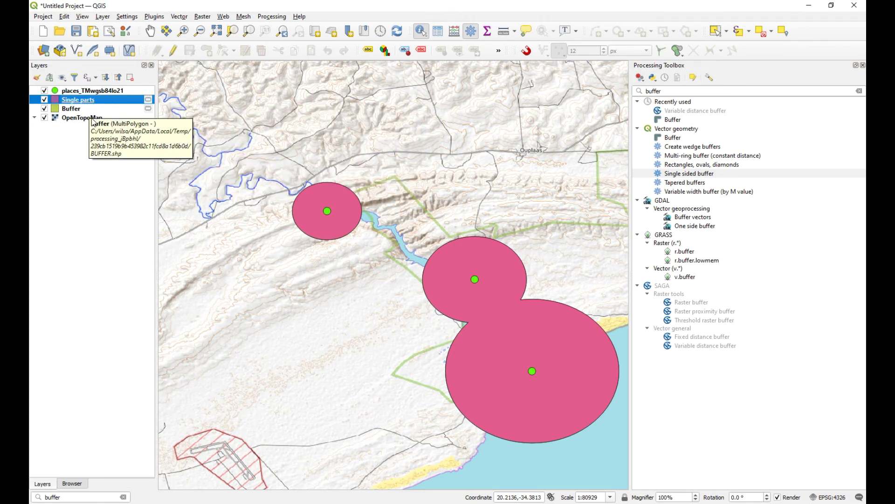
Step: Set up SAGA's Variable distance buffer with places_TMwgsb84lo21 as the shapes and the distance field as the buffer distance
double_click(724, 346)
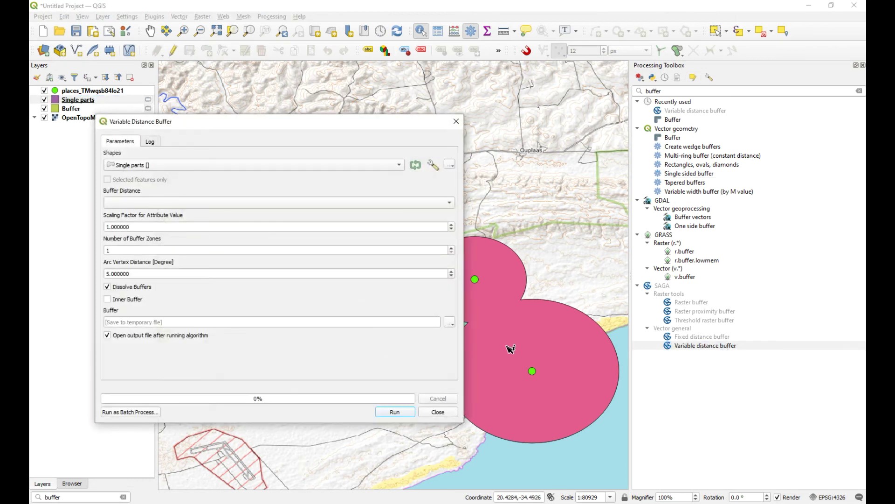
click(231, 205)
click(144, 214)
click(222, 164)
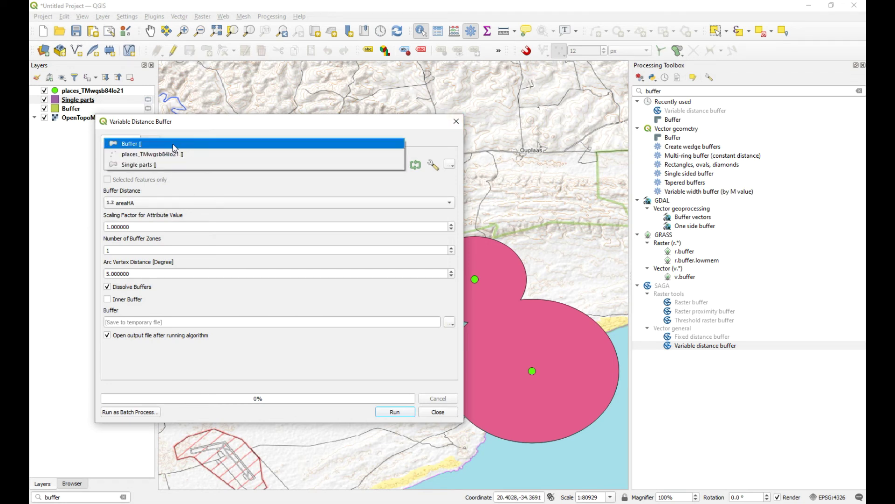
click(183, 155)
click(156, 204)
click(149, 225)
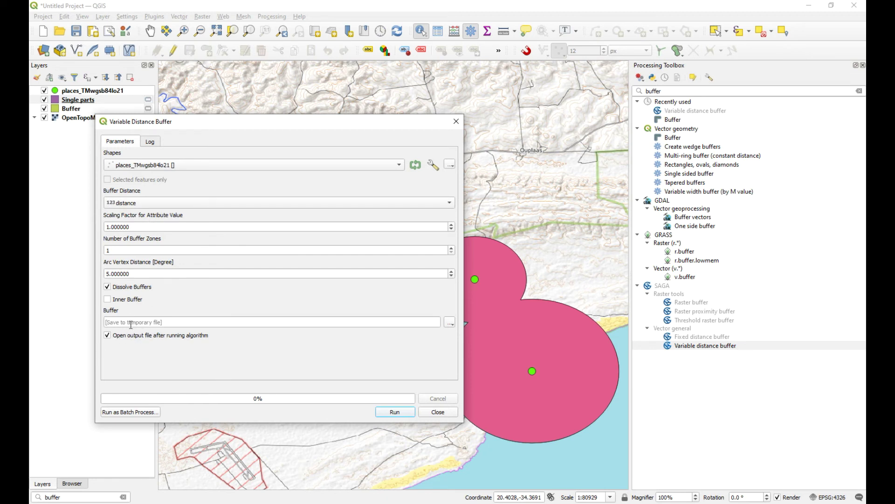
Step: Set the buffer output file to "buffer output.shp" in the Desktop Buffers folder
click(451, 324)
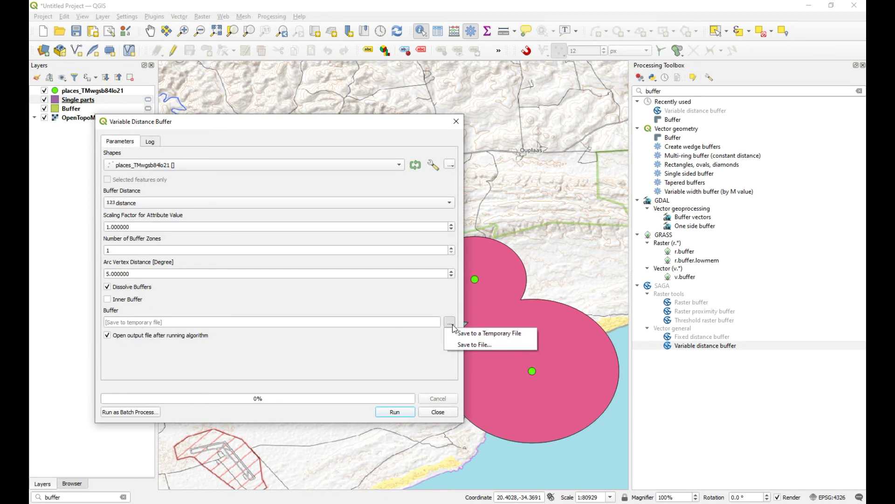
click(474, 344)
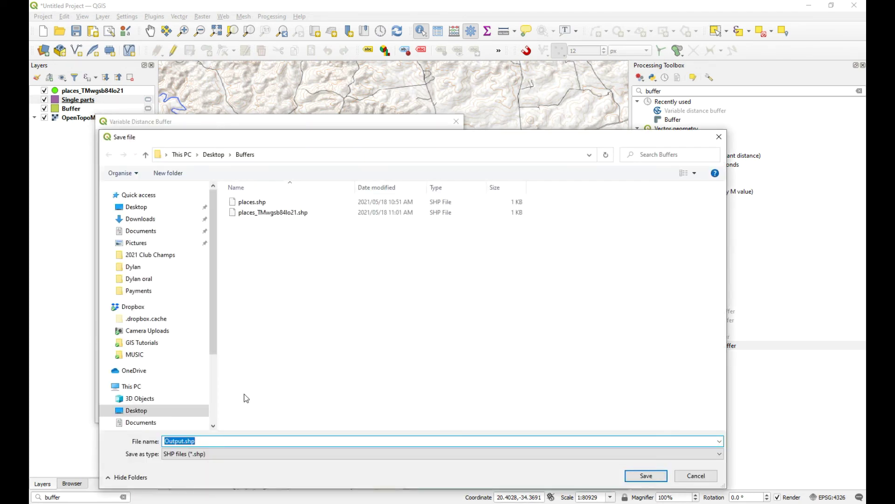
drag(184, 442, 104, 443)
text(buffer output)
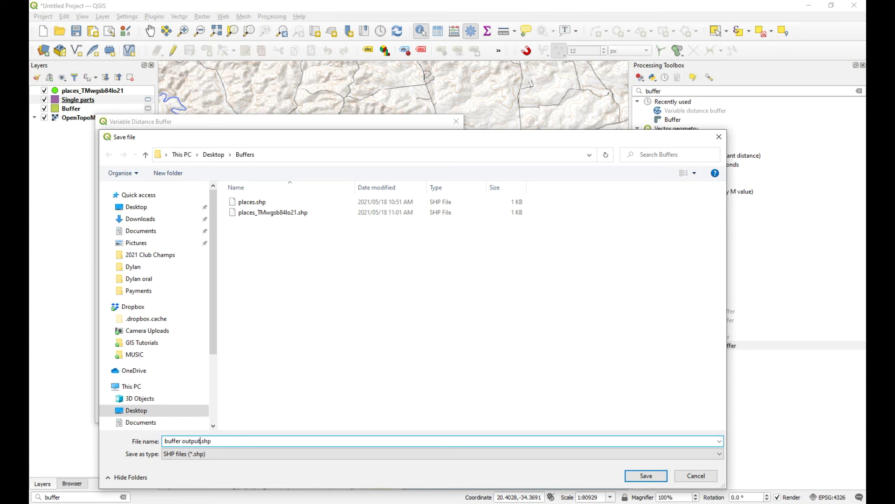
click(648, 477)
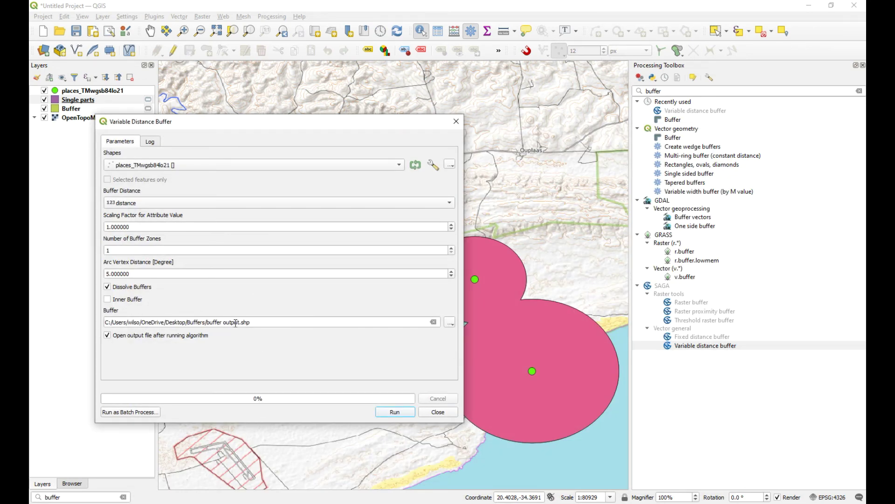
Step: Set the buffer output file to bufferOutput.shp, without a space, in the Desktop Buffers folder
click(450, 323)
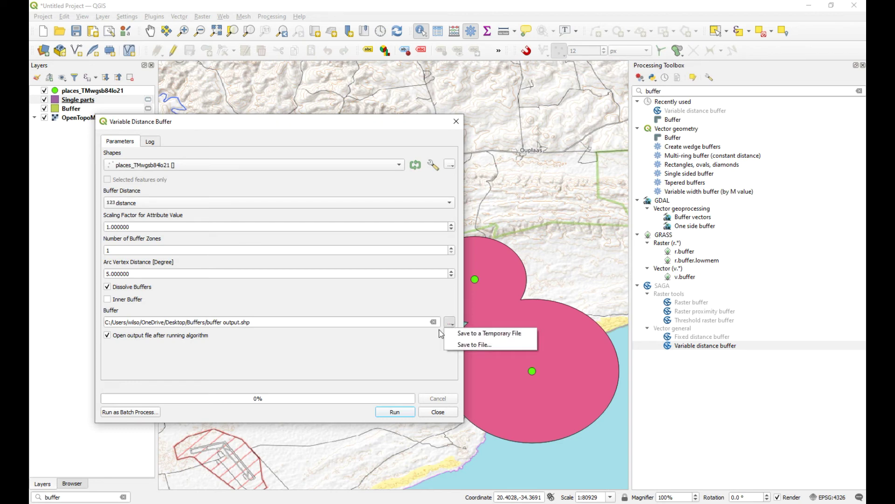
click(469, 344)
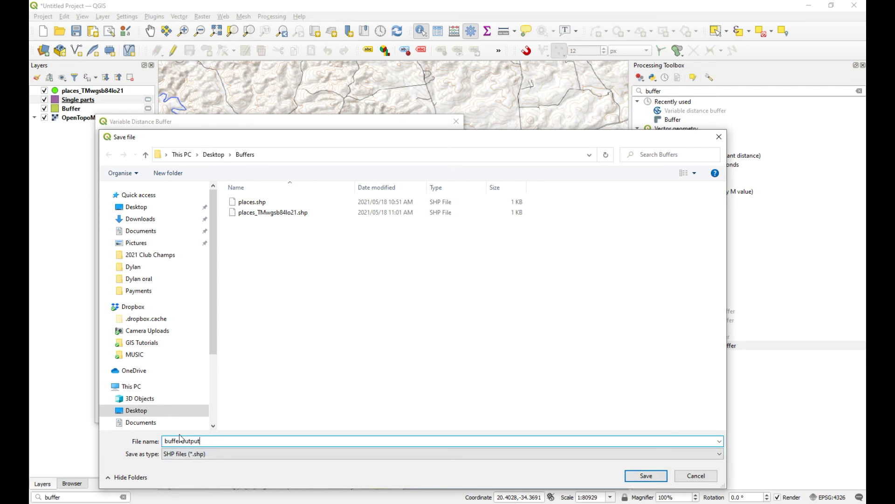
click(639, 478)
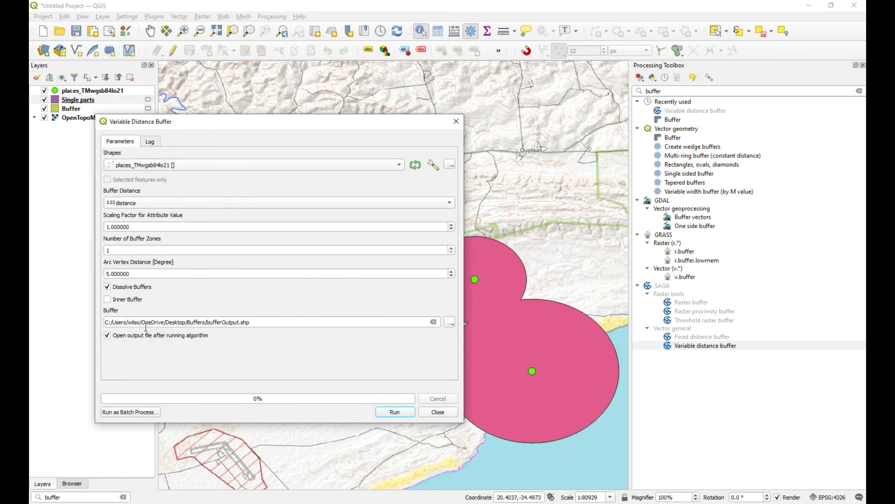
Step: Run the variable distance buffer, close the tool and hide the Single parts and Buffer layers
click(389, 411)
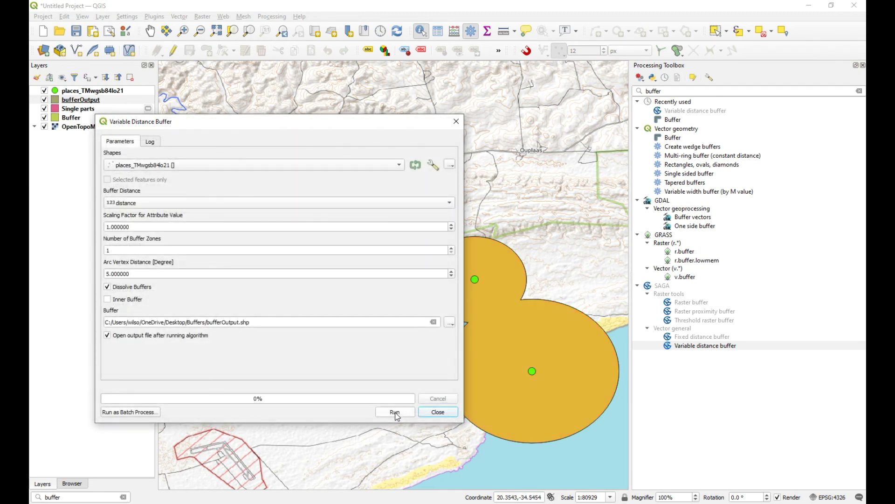
click(438, 412)
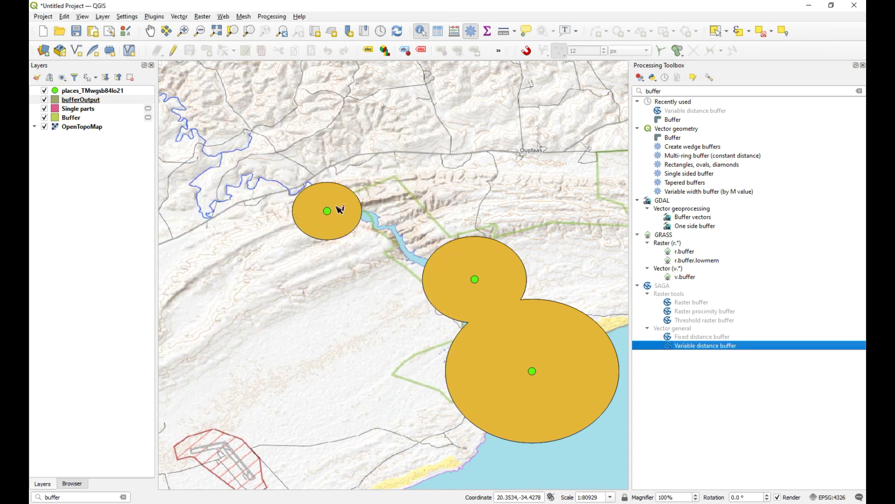
click(45, 109)
click(45, 117)
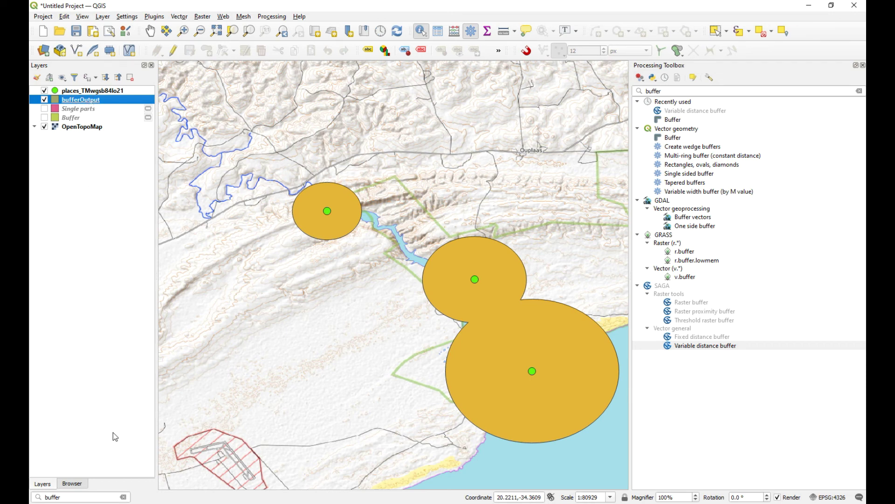
Step: Add the Buffers folder on the Desktop to the browser favorites and expand it to show its shapefiles
click(73, 484)
click(70, 91)
right_click(69, 93)
click(98, 96)
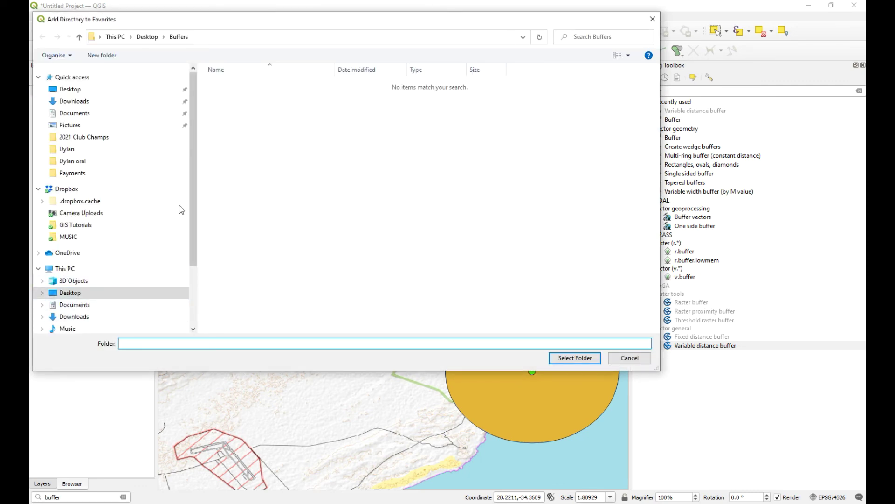
click(75, 304)
click(69, 293)
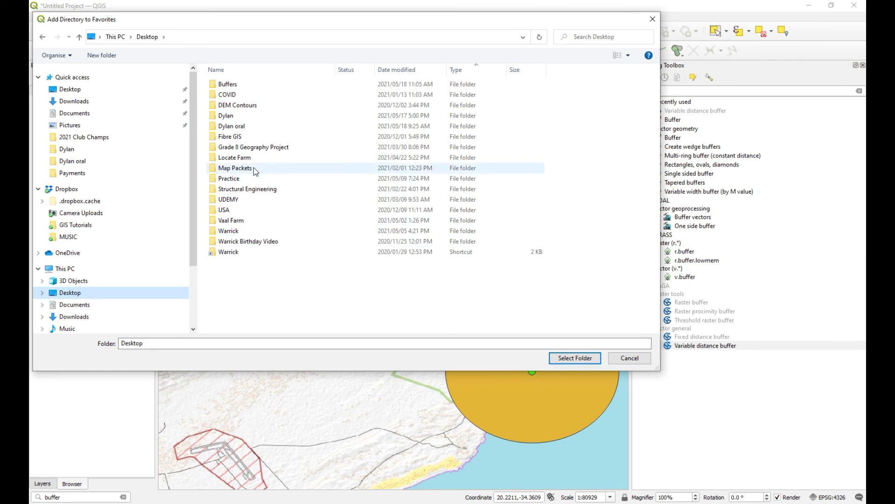
click(252, 85)
click(575, 358)
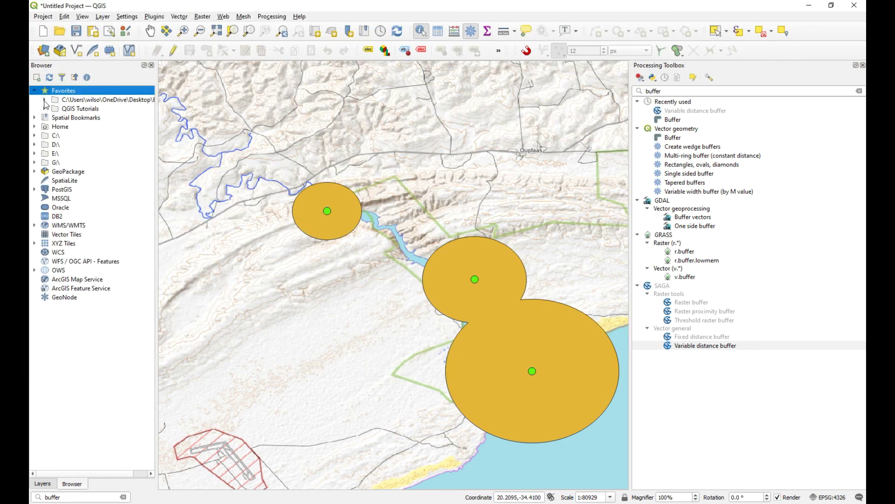
click(44, 100)
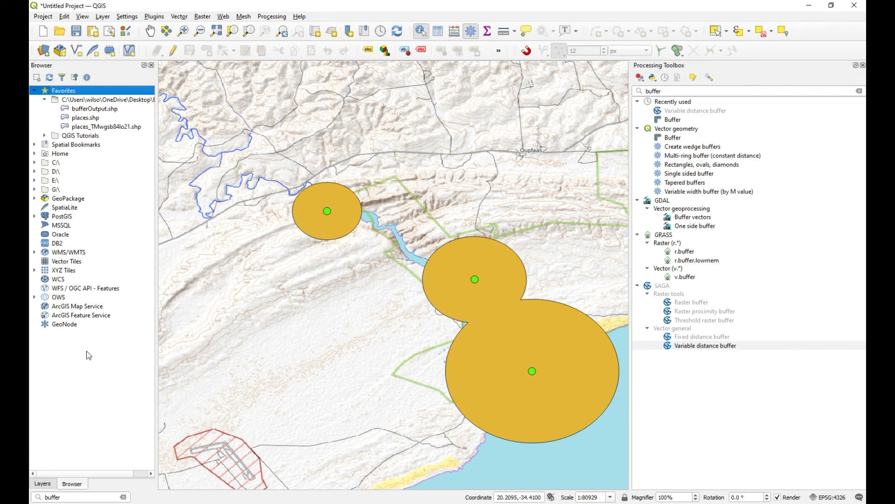
Step: Return to the layer list, hide bufferOutput and show the Single parts layer
click(47, 483)
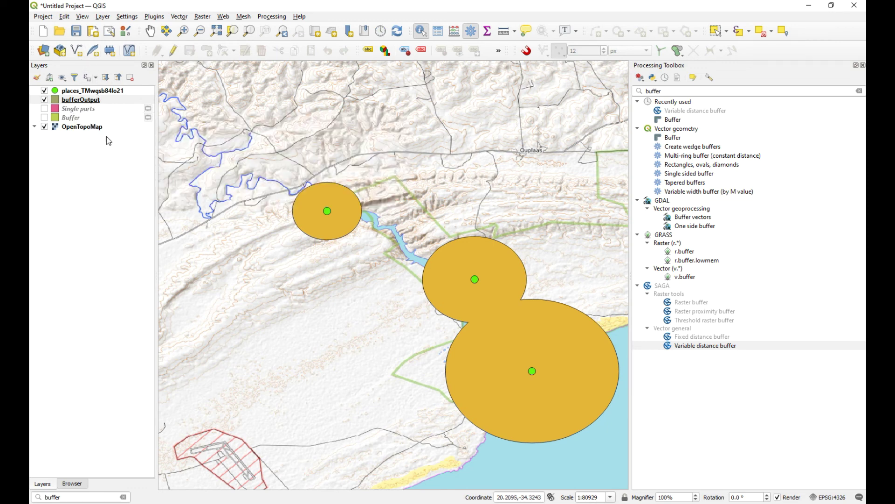
click(92, 113)
click(44, 99)
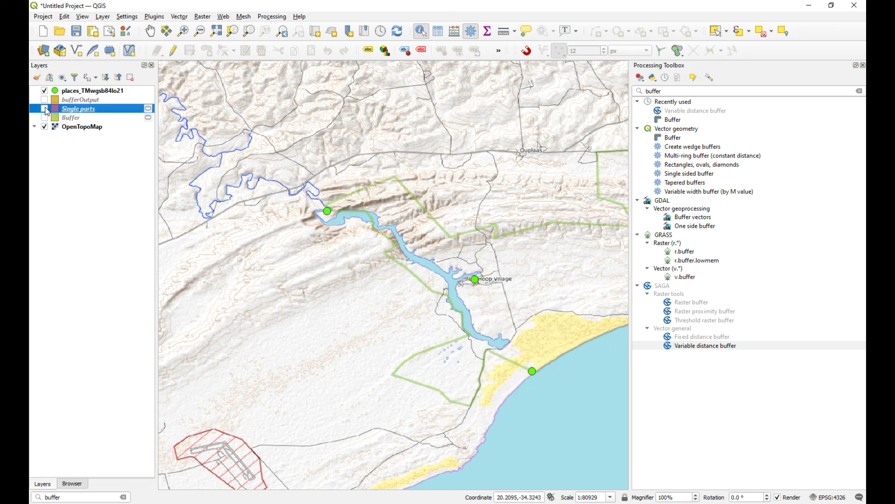
click(45, 108)
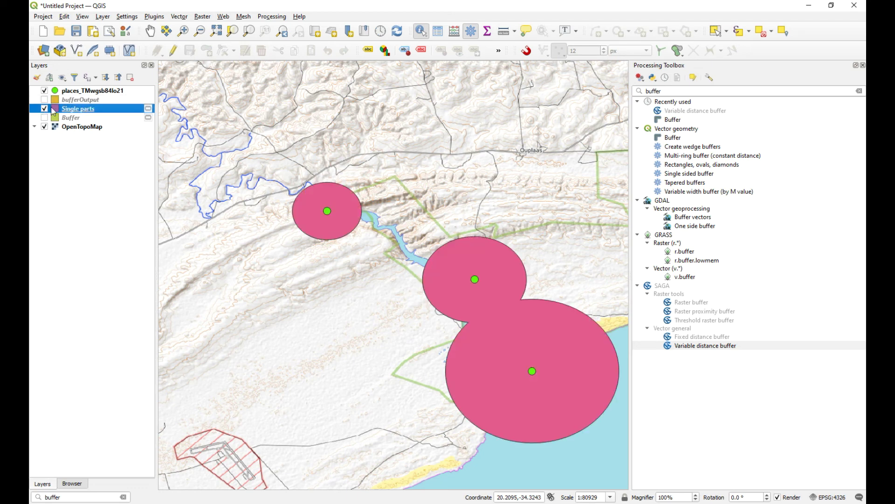
Step: Make the temporary Single parts layer permanent as the ESRI Shapefile bufferfinal.shp in the Buffers folder
right_click(85, 114)
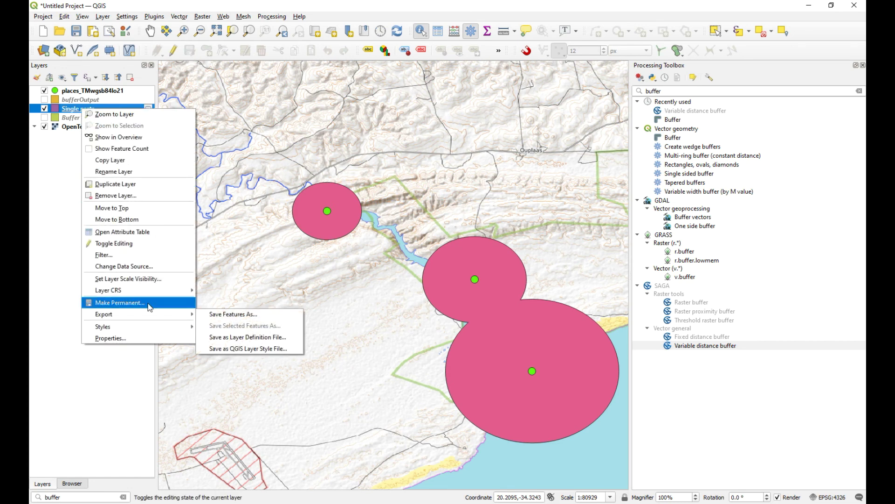
click(150, 306)
click(549, 126)
click(368, 170)
click(313, 409)
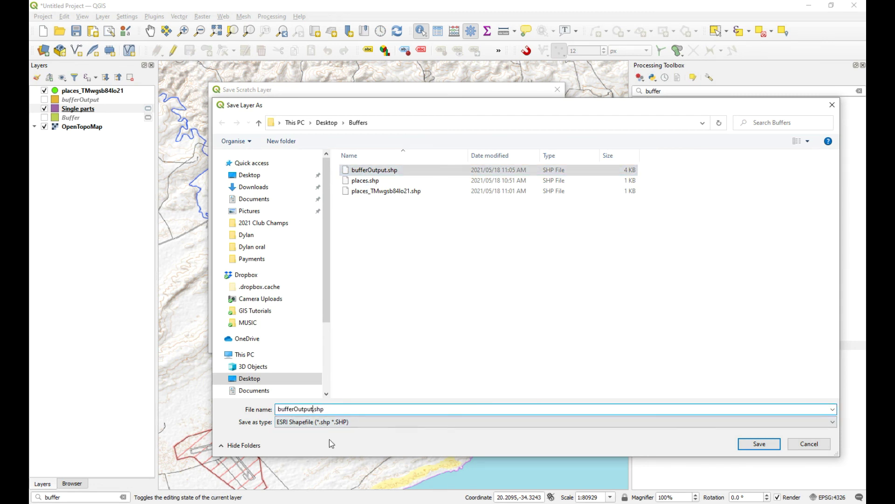
key(BackSpace)
key(BackSpace)
key(BackSpace)
key(BackSpace)
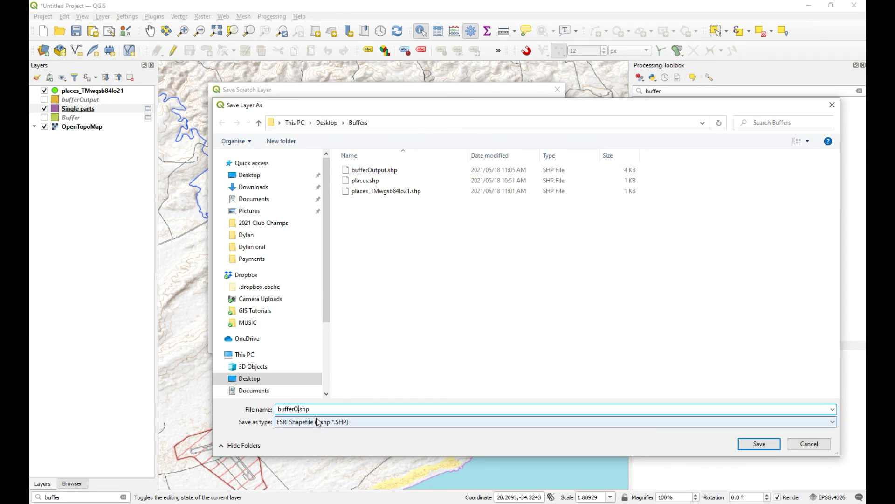
text(final)
click(765, 444)
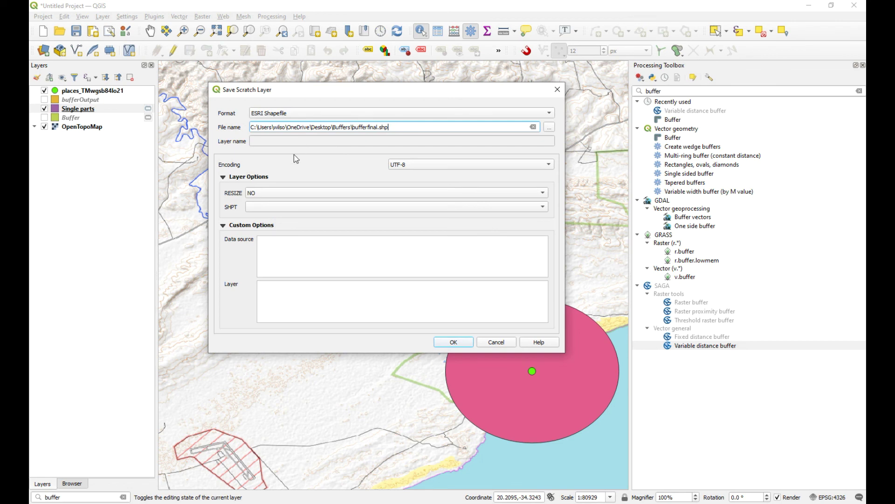
click(454, 342)
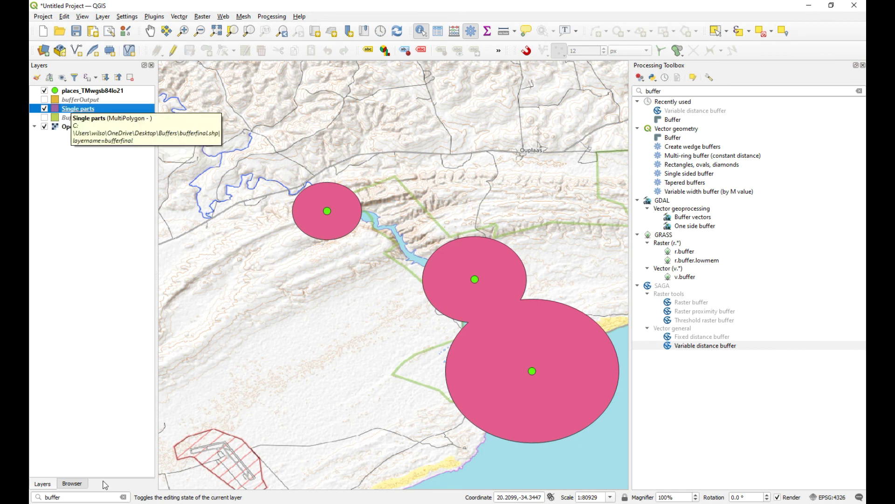
Step: Refresh the file browser and add bufferfinal.shp from the favorite Buffers folder to the map
click(70, 484)
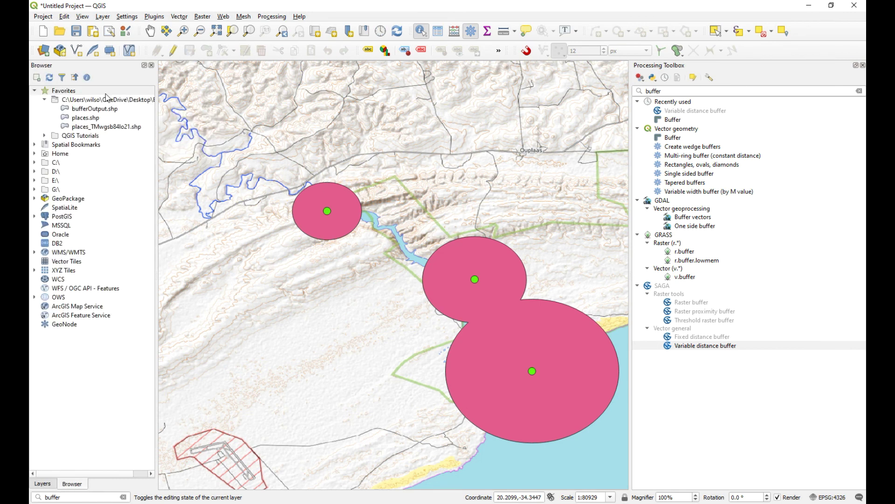
click(49, 77)
click(97, 112)
drag(97, 112, 280, 269)
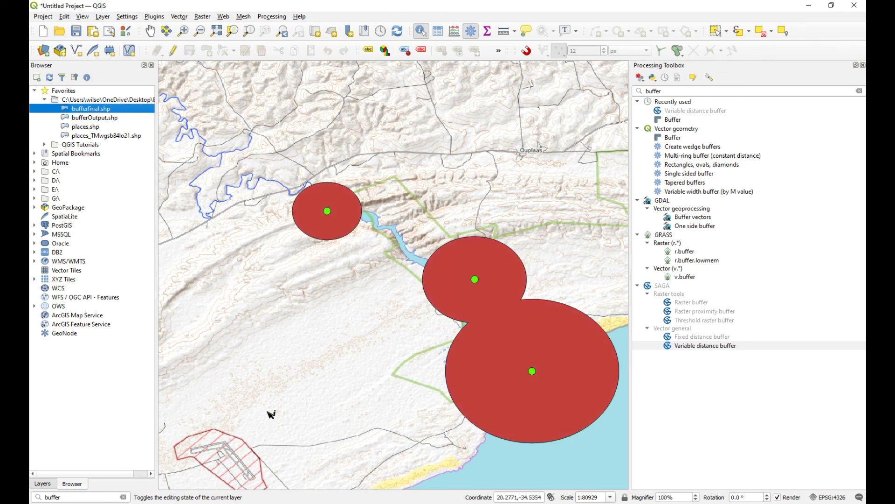
Step: Return to the layer list and inspect the information and source properties of the Single parts layer, including its layer name
click(44, 485)
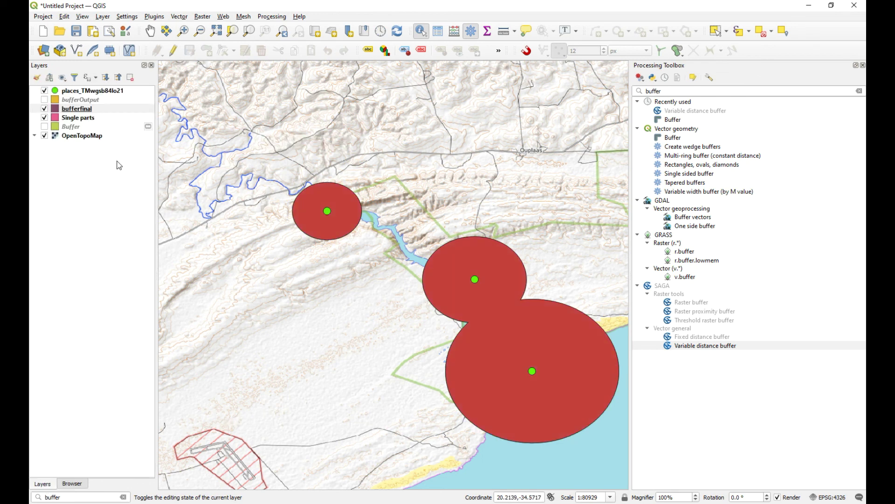
click(87, 119)
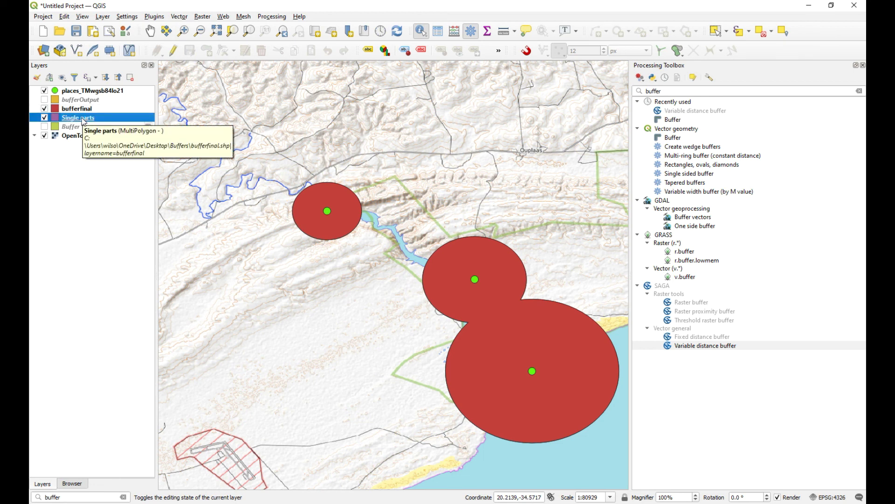
right_click(83, 120)
click(114, 336)
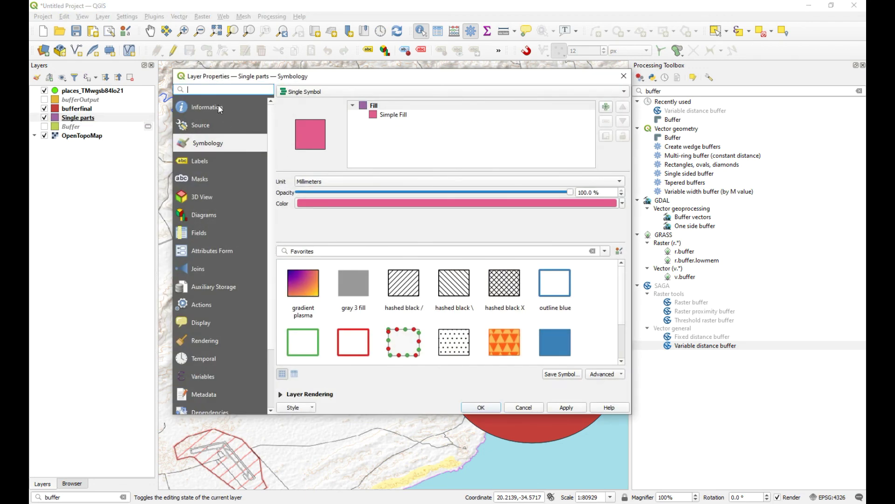
click(220, 108)
click(231, 126)
drag(367, 106, 272, 105)
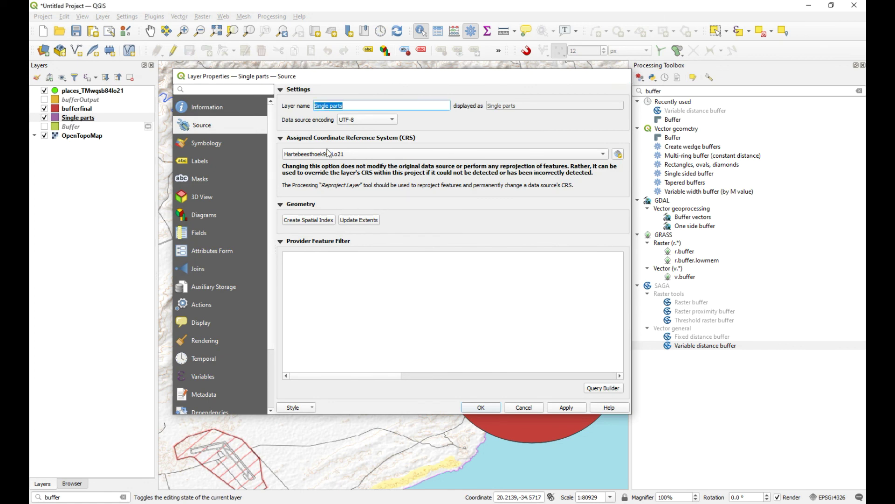
click(624, 75)
Step: Rename the Single parts layer to Buffer various and close the Processing Toolbox to enlarge the map view
right_click(91, 120)
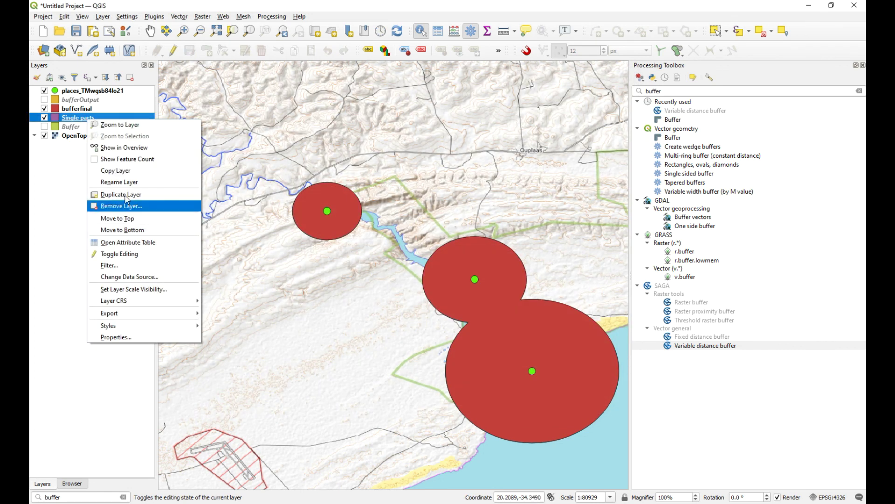
click(119, 182)
text(Bu)
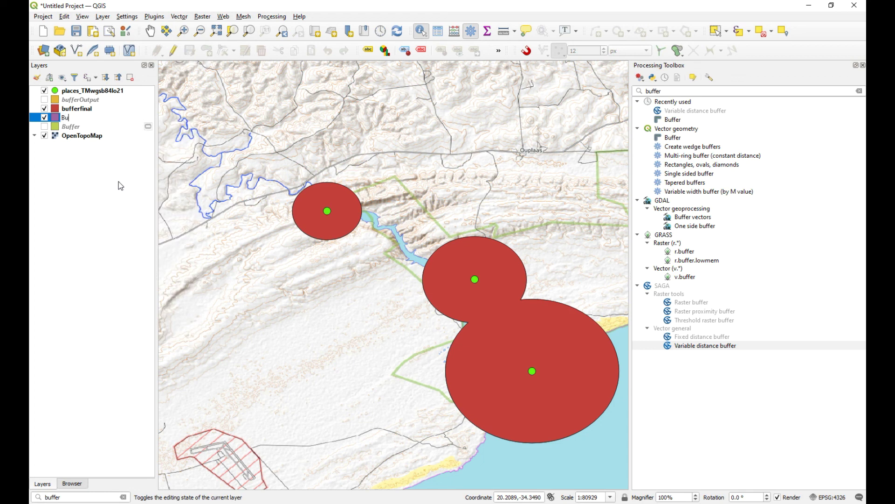
text(ffer various)
key(Return)
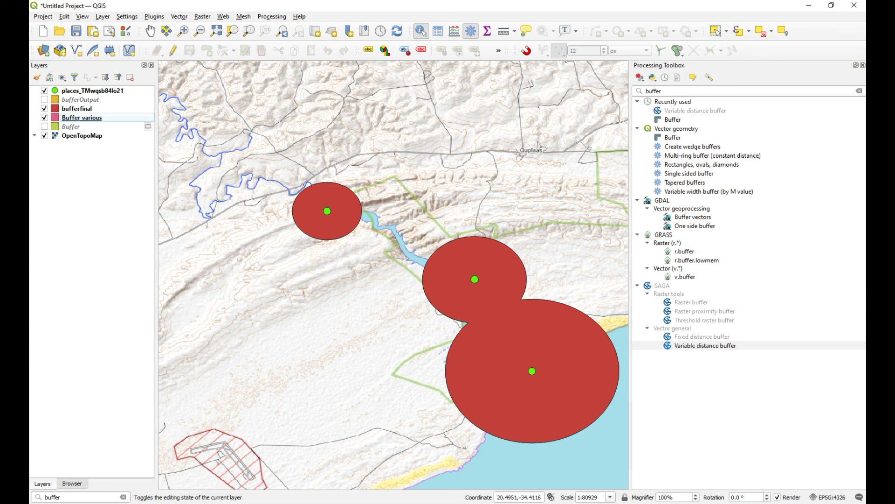
click(863, 65)
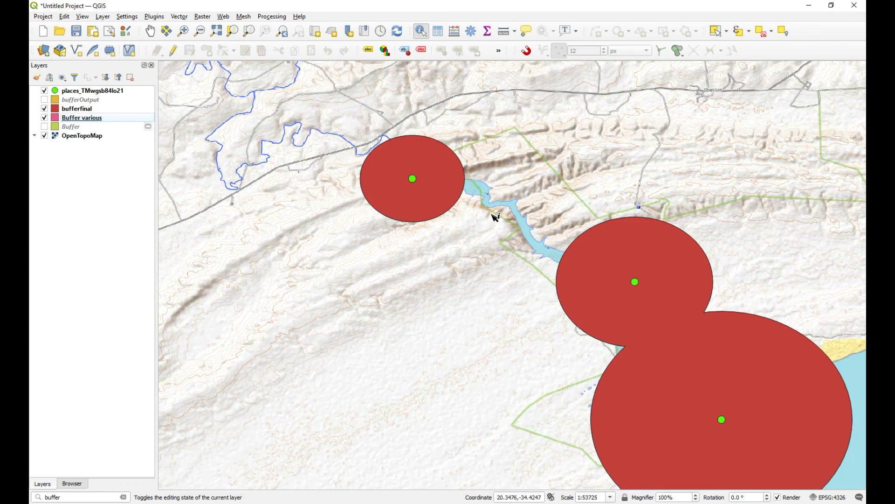